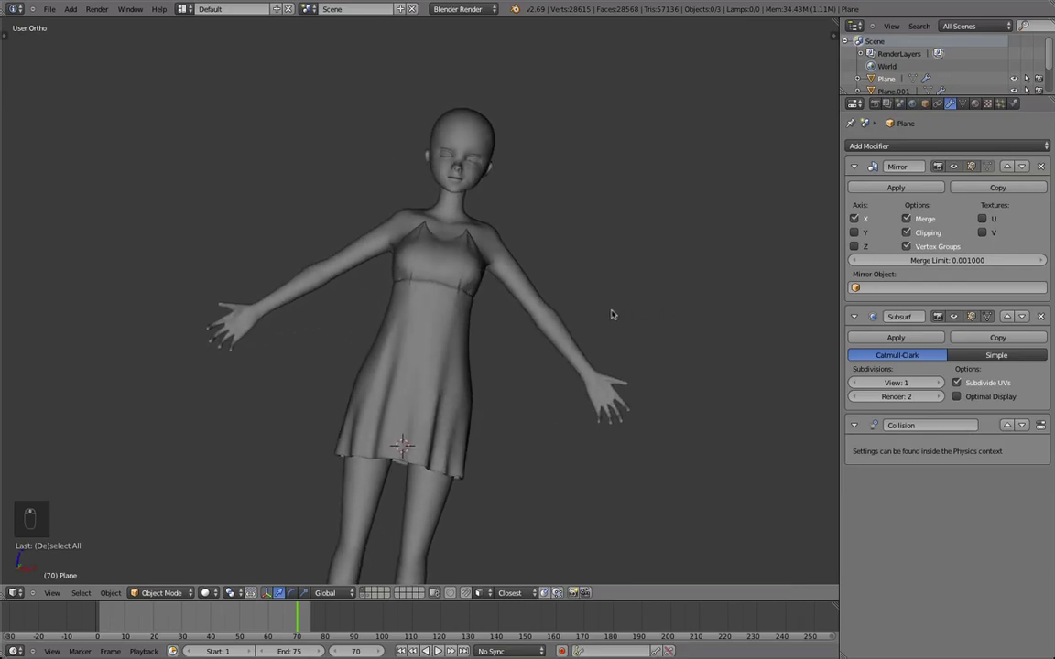
- Centre the 3D cursor and examine the character and her dress from several angles
key(shift+c)
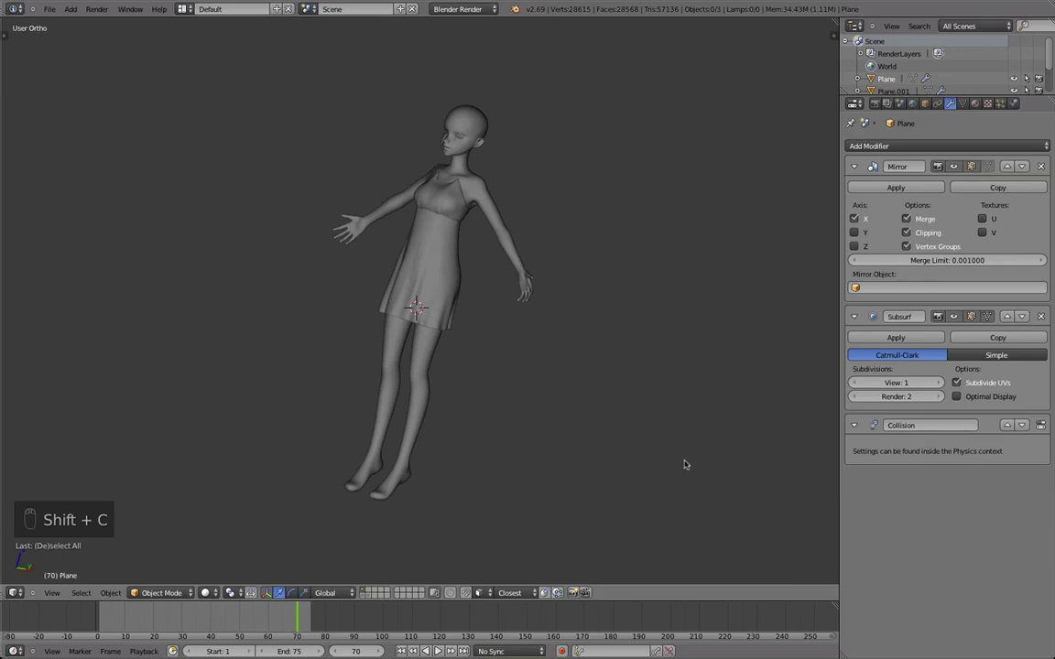
scroll(681, 463, up, 2)
scroll(586, 412, down, 1)
middle_drag(490, 368, 393, 474)
scroll(389, 458, up, 3)
middle_drag(380, 417, 290, 385)
middle_drag(291, 464, 450, 431)
scroll(345, 460, down, 2)
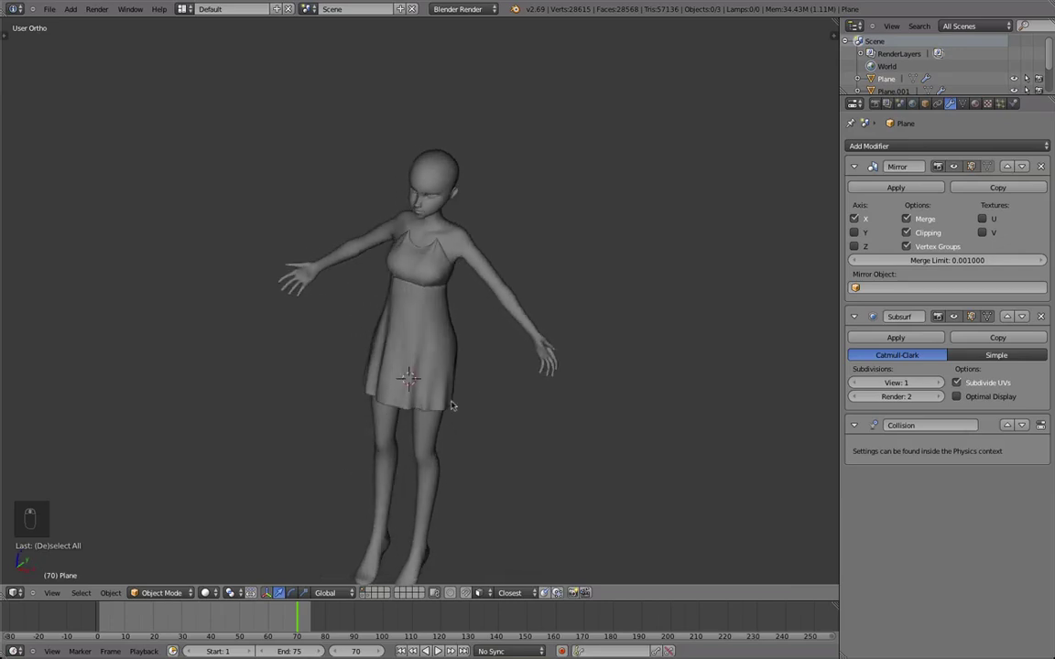
right_click(452, 405)
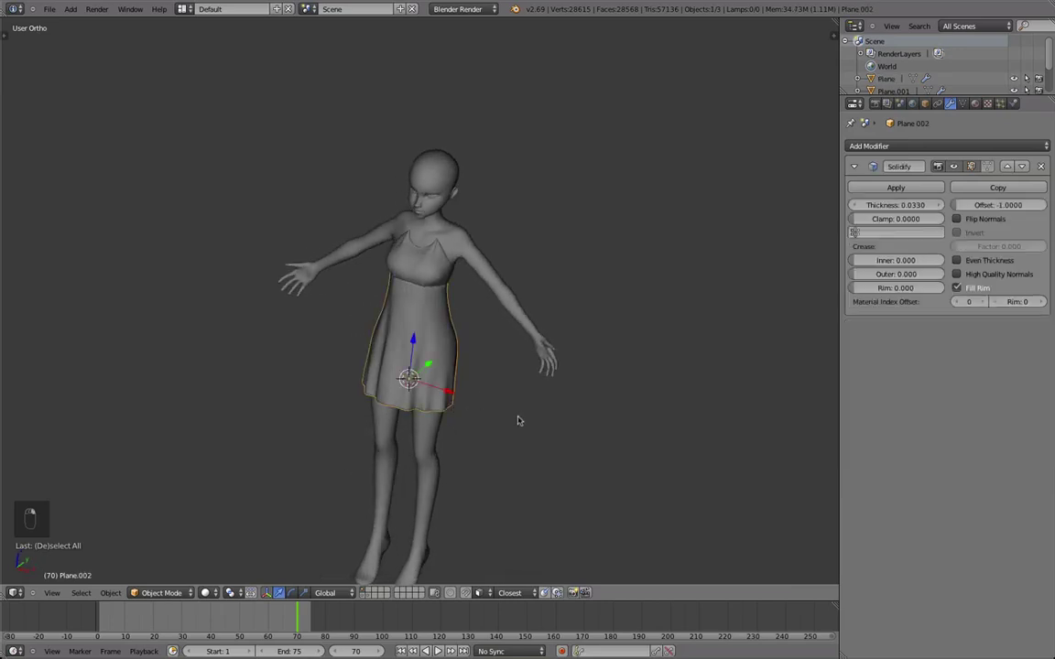
middle_drag(469, 378, 475, 371)
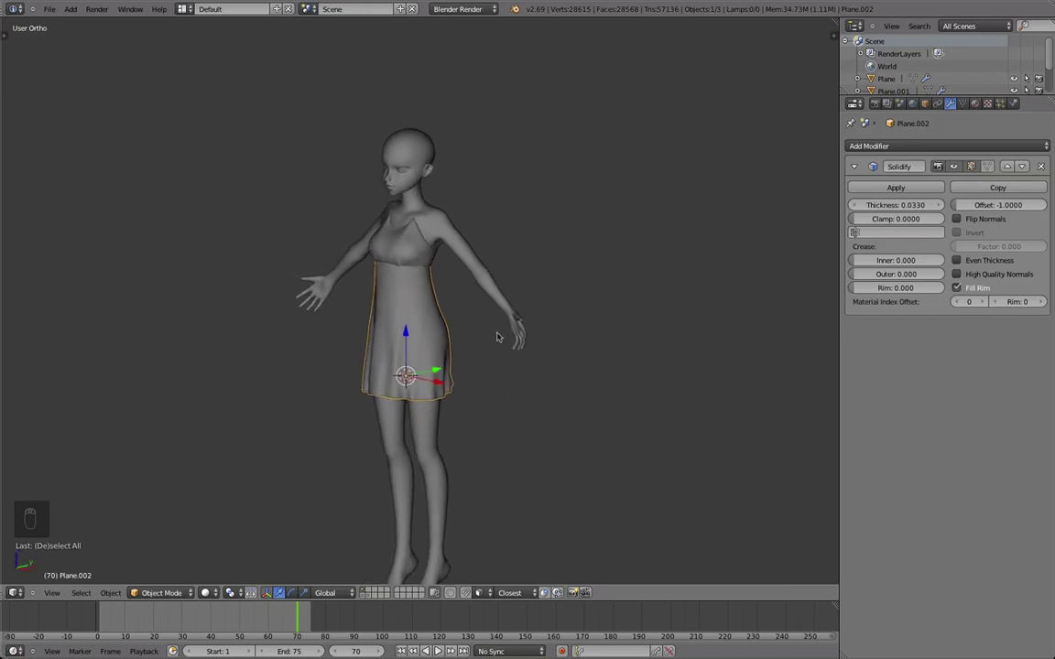
scroll(450, 363, up, 2)
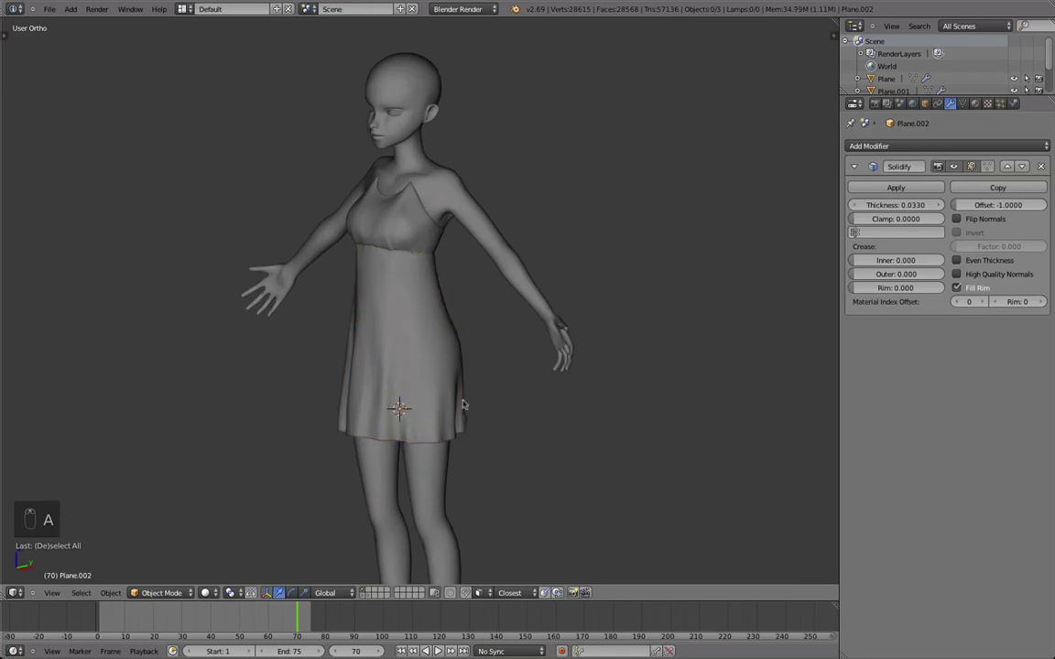
middle_drag(298, 245, 514, 330)
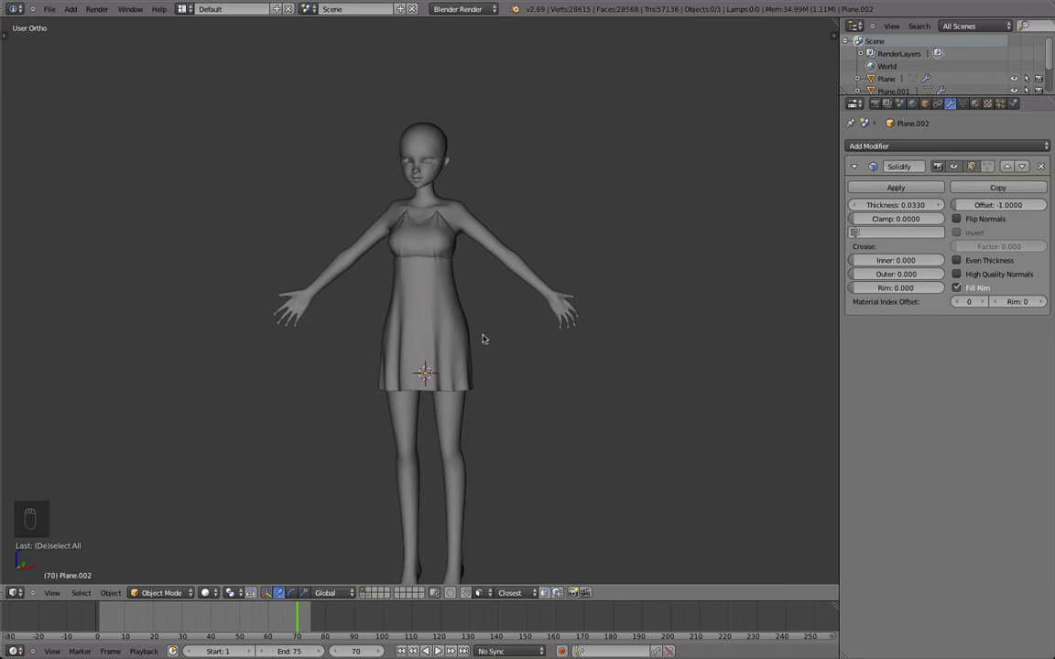
middle_drag(483, 340, 454, 272)
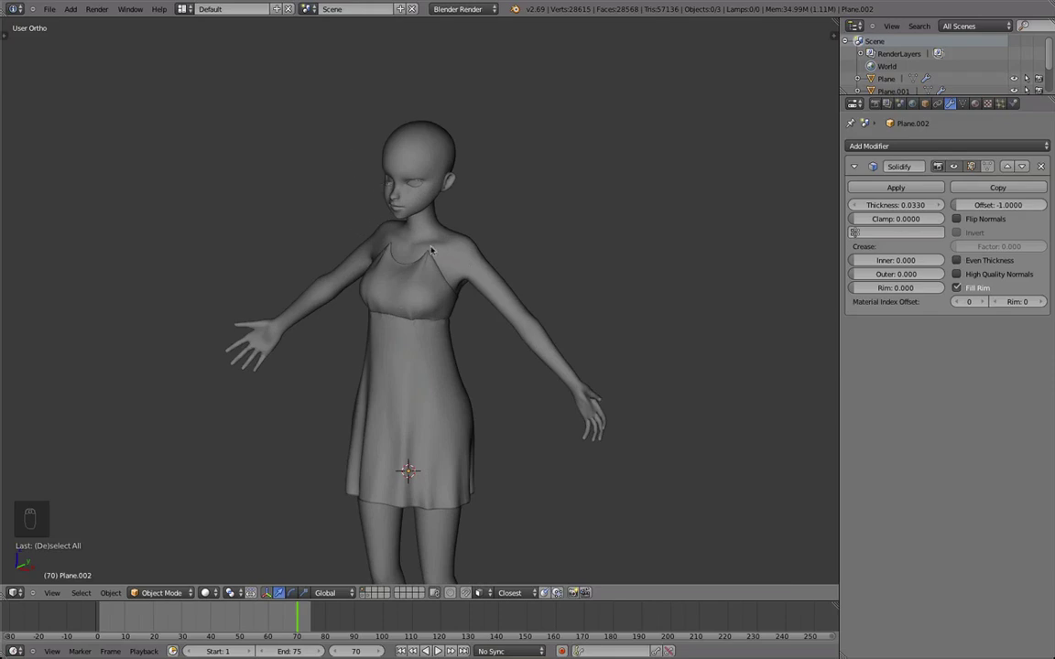
middle_drag(488, 350, 676, 394)
middle_drag(609, 443, 539, 424)
scroll(405, 382, down, 4)
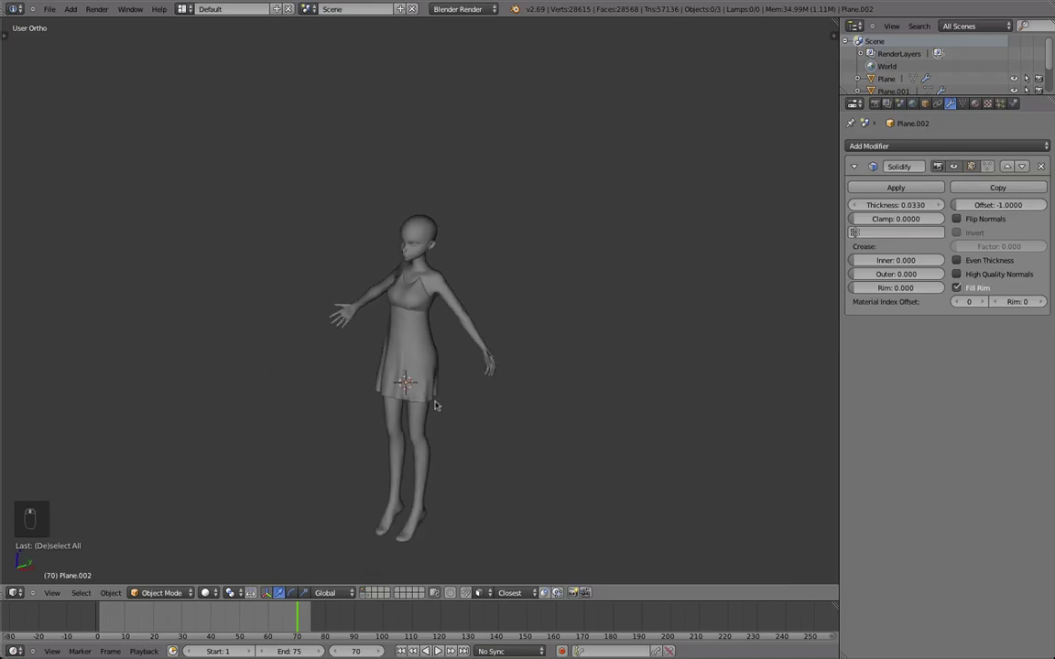
- Add a mesh plane at the 3D cursor and clear its location
key(shift+a)
click(463, 406)
scroll(464, 408, up, 4)
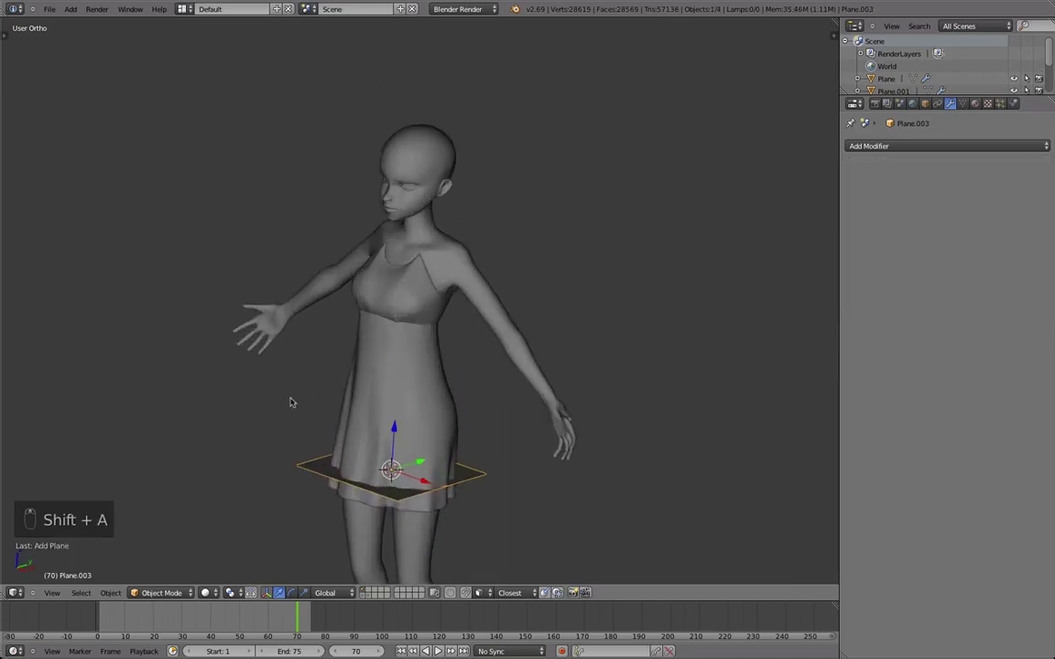
scroll(504, 416, down, 1)
middle_drag(294, 410, 446, 453)
key(Tab)
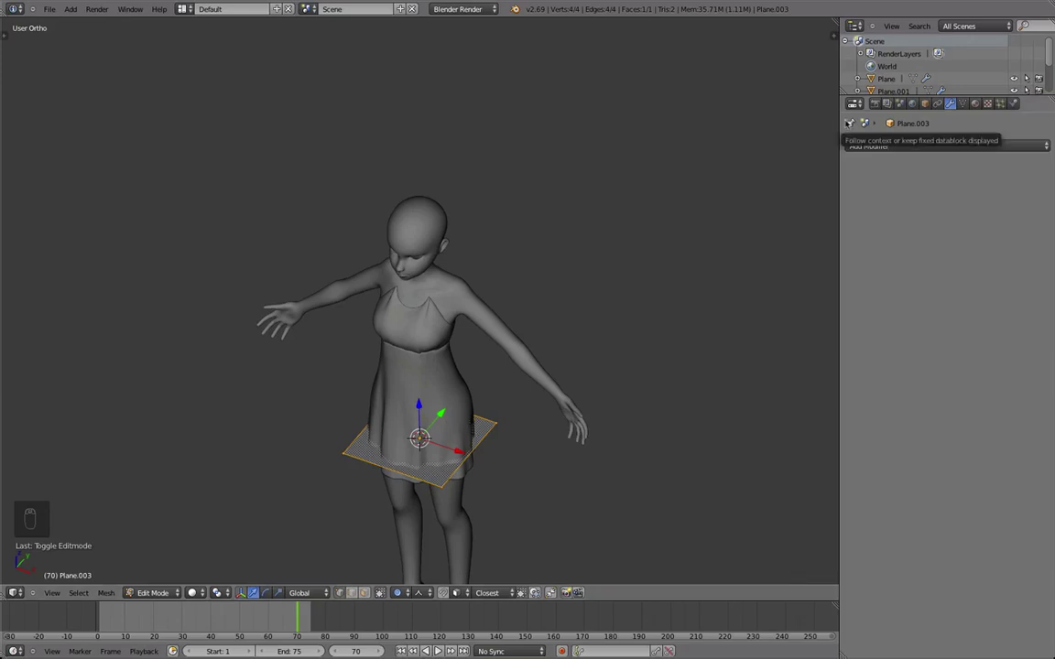
middle_drag(481, 404, 485, 299)
scroll(483, 298, up, 1)
shift+middle_drag(469, 372, 461, 254)
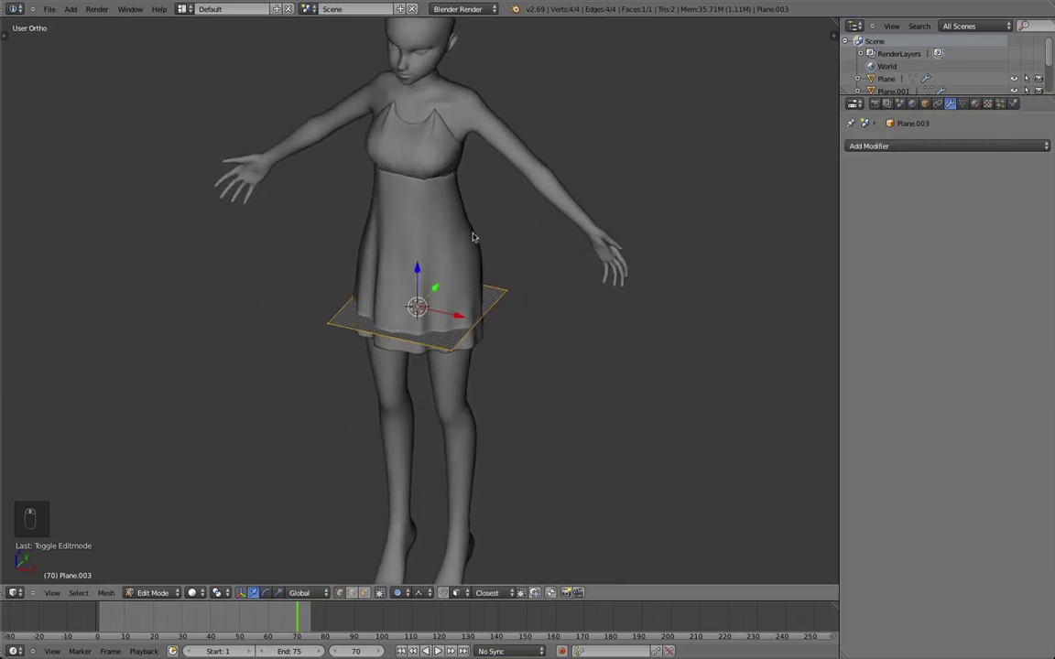
middle_drag(428, 396, 431, 401)
key(Tab)
scroll(381, 267, up, 3)
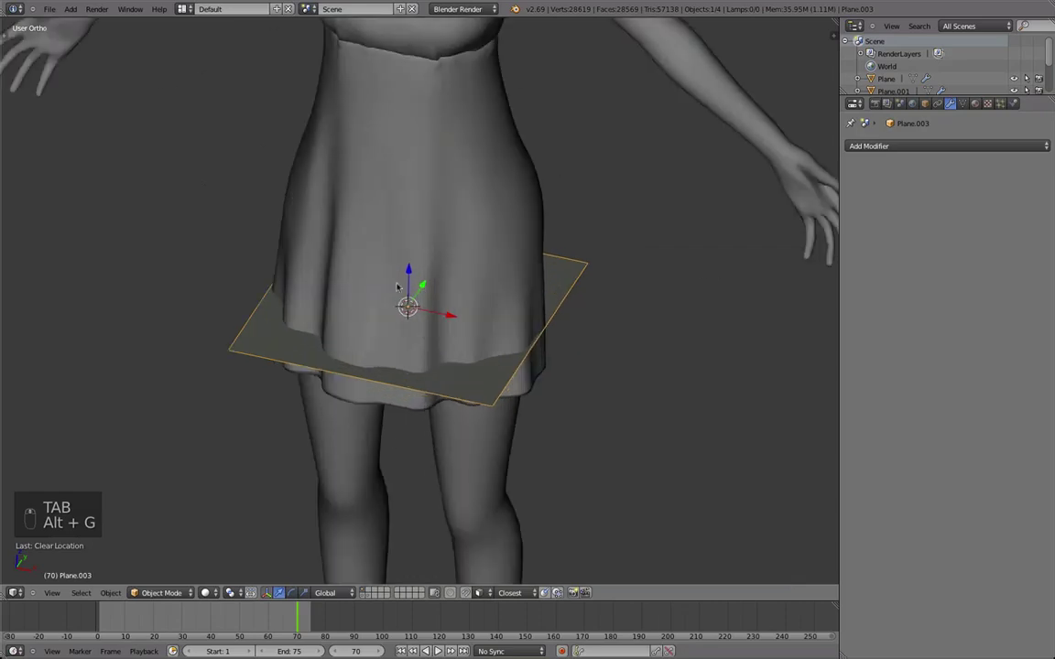
- Delete all of the plane's vertices and add a Mirror modifier to the emptied mesh
scroll(400, 315, down, 6)
scroll(400, 315, up, 4)
key(Tab)
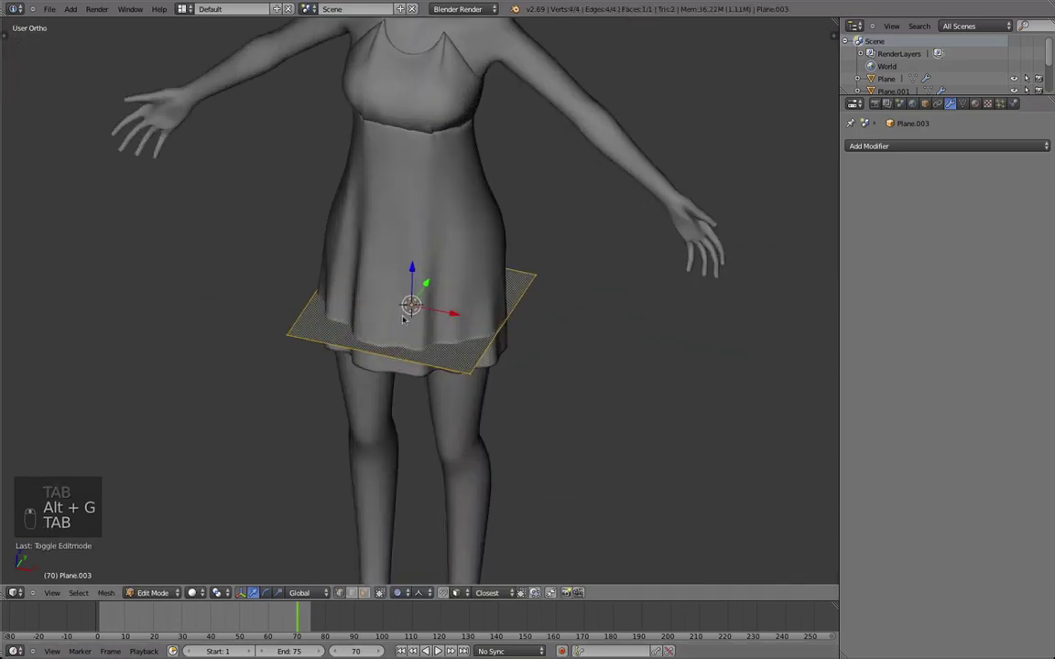
key(x)
click(403, 351)
click(953, 145)
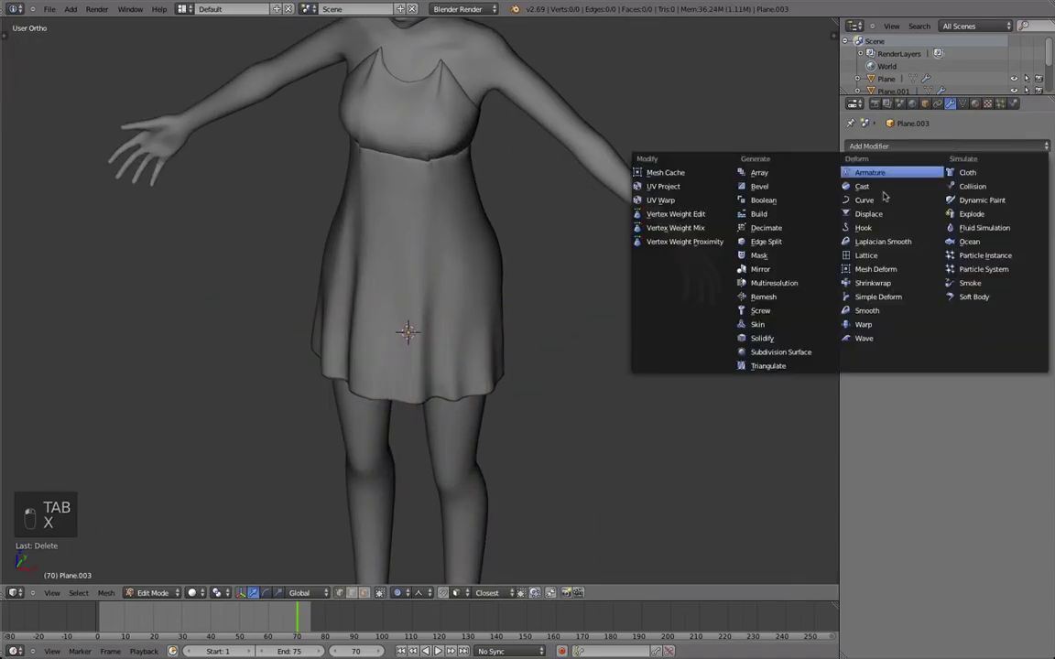
click(784, 268)
- Turn on snapping to the body surface and place a first vertex just above the dress's neckline peak
scroll(494, 198, up, 6)
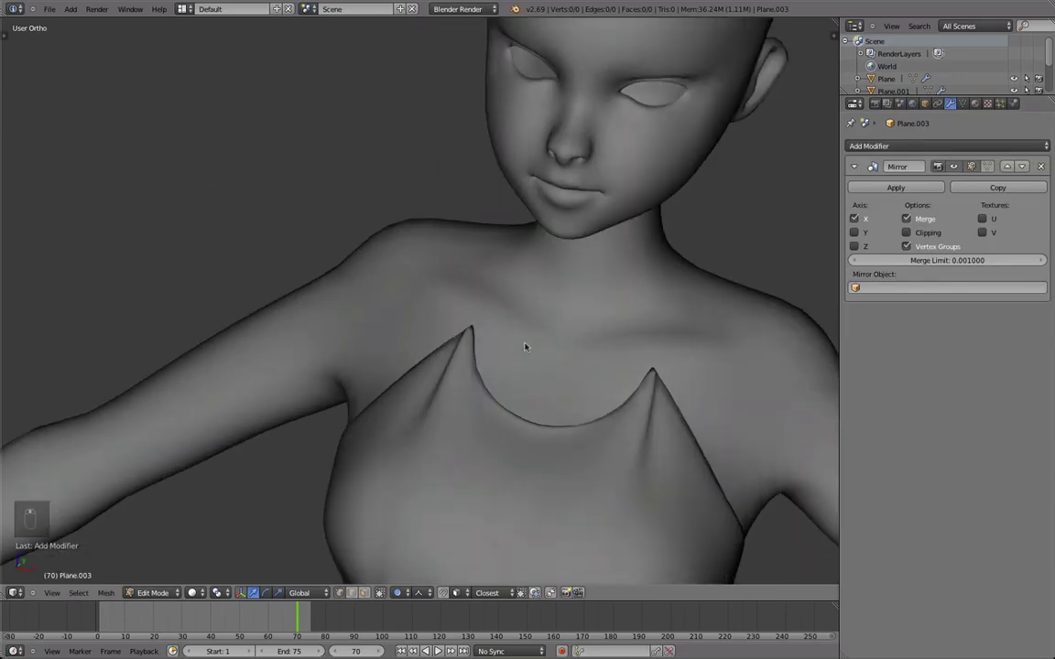
middle_drag(525, 346, 556, 278)
key(shift+Tab)
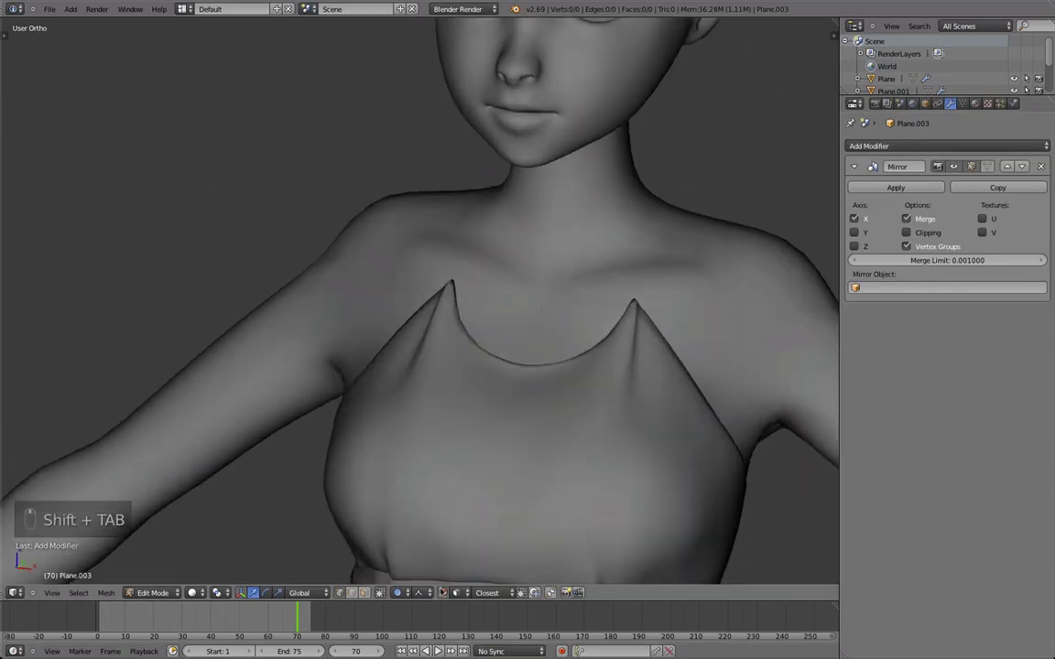
click(464, 594)
click(476, 567)
scroll(494, 480, up, 2)
key(minus)
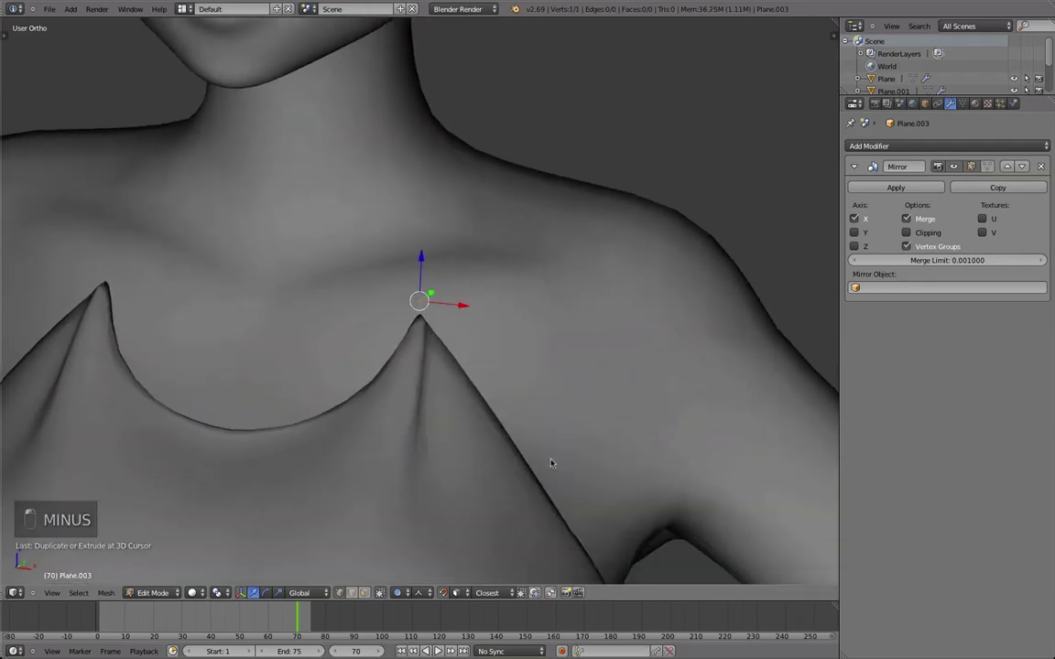
- Position the vertex at the neckline peak and, with proportional editing off, extrude it into a short strap edge
middle_drag(550, 460, 416, 488)
scroll(417, 488, up, 2)
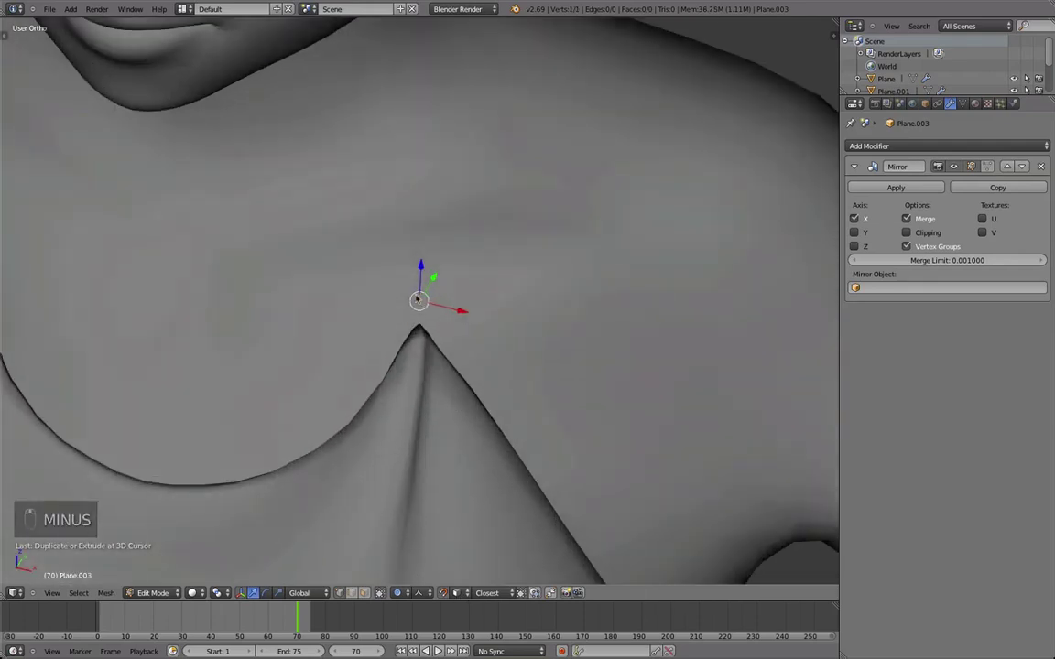
key(g)
click(410, 316)
click(400, 592)
click(412, 579)
key(e)
click(426, 323)
- Extrude the short edge repeatedly over the shoulder and around the back of the neck to form a four-face strap
scroll(472, 362, down, 3)
key(e)
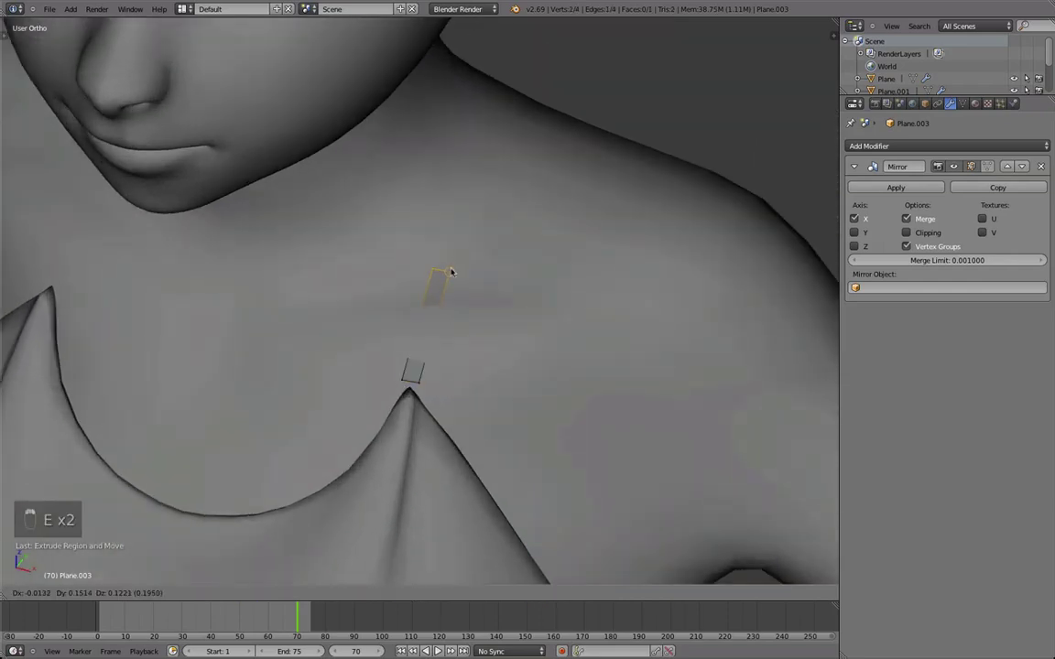
click(463, 236)
middle_drag(601, 300, 512, 266)
key(e)
click(485, 159)
middle_drag(485, 159, 502, 162)
key(e)
click(503, 162)
key(e)
click(515, 120)
scroll(596, 252, down, 3)
middle_drag(596, 252, 426, 421)
scroll(351, 334, up, 7)
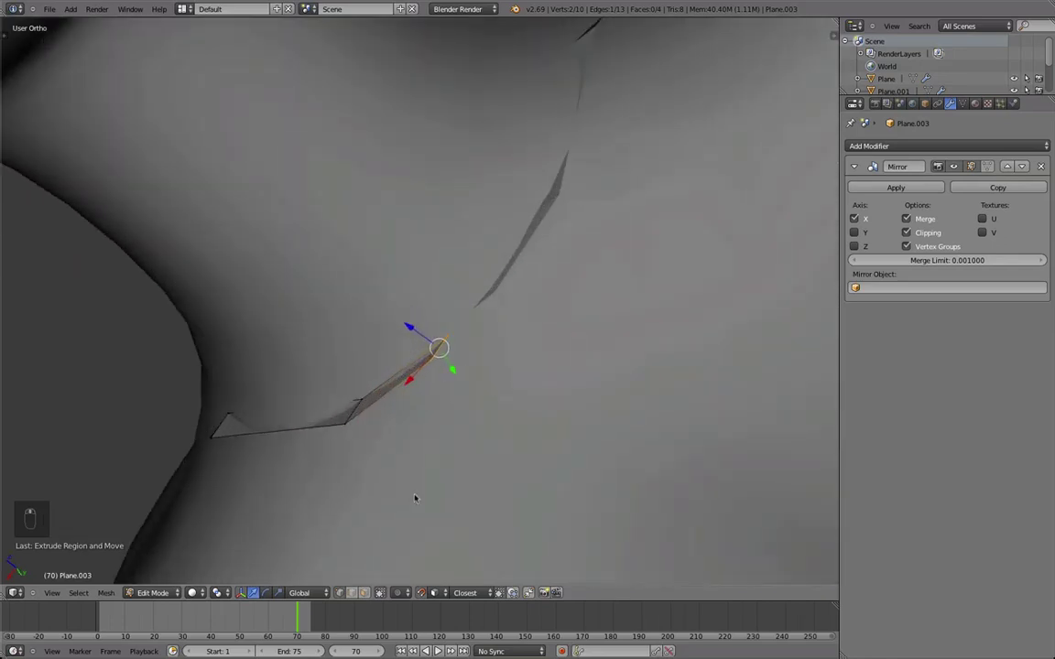
- Turn off snapping and reposition the individual vertices at the strap's rear end behind the neck
key(shift+Tab)
middle_drag(438, 557, 386, 297)
right_click(438, 331)
key(g)
key(g)
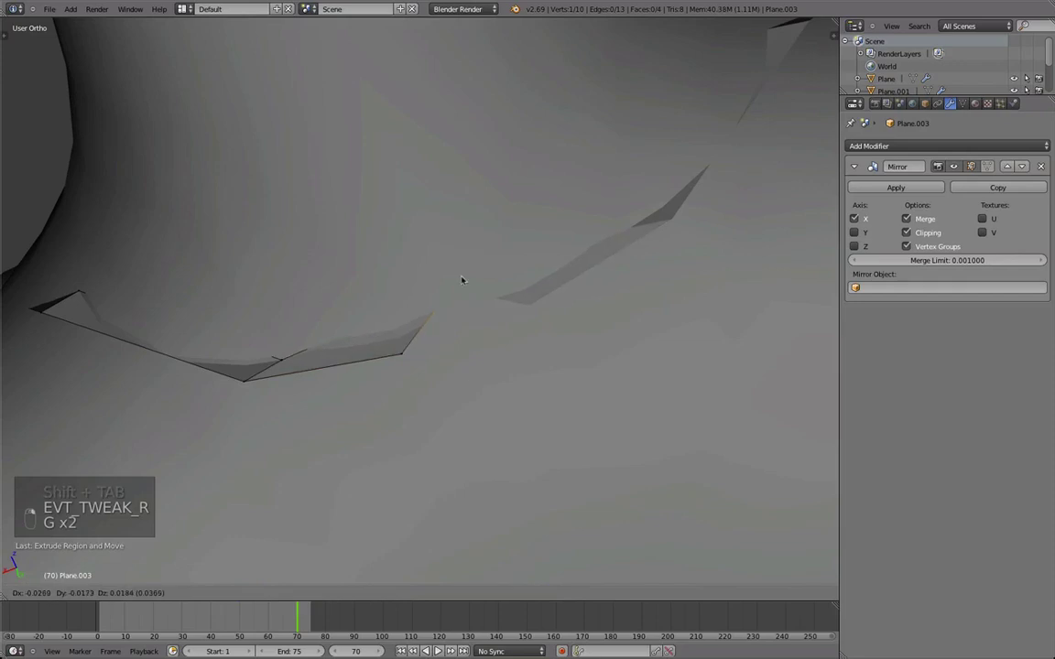
click(461, 280)
right_click(404, 357)
key(g)
click(505, 333)
right_click(450, 297)
key(g)
click(479, 292)
- Move, rotate and scale the strap's rear end edge to line it up with the back of the neck
shift+right_click(465, 340)
middle_drag(434, 338, 499, 254)
key(minus)
middle_drag(502, 301, 516, 281)
scroll(516, 280, down, 5)
key(g)
click(546, 247)
key(r)
click(630, 285)
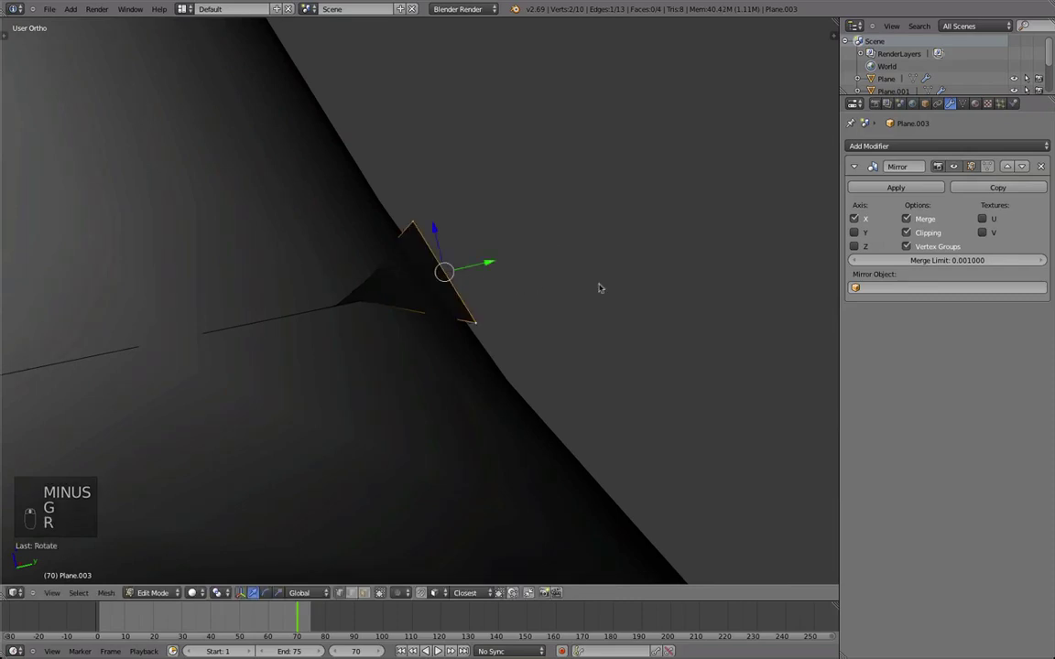
key(s)
click(606, 268)
middle_drag(605, 269, 310, 436)
scroll(298, 412, down, 2)
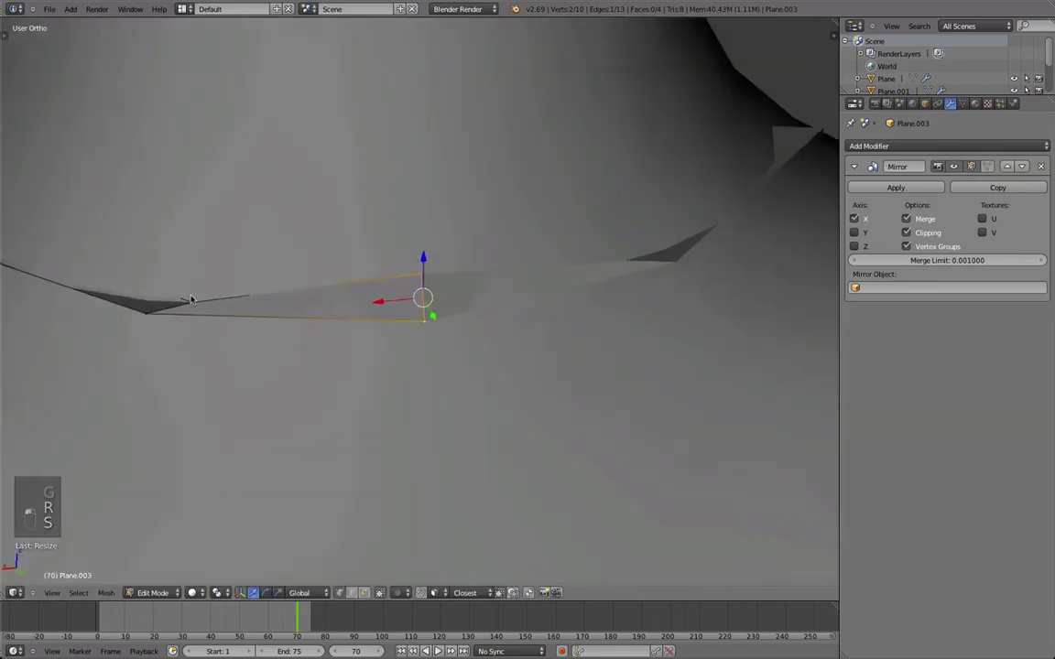
- Rotate and move the strap's edges behind the neck so the band follows the body surface
middle_drag(224, 334, 320, 424)
key(r)
click(426, 360)
middle_drag(425, 360, 346, 318)
key(g)
click(370, 349)
key(r)
click(531, 368)
middle_drag(455, 365, 633, 440)
key(g)
middle_drag(634, 440, 619, 445)
click(621, 442)
- Select the two vertices of the strap's rear end edge and move them closer to the mirror centre line
right_click(493, 279)
shift+right_click(501, 309)
key(g)
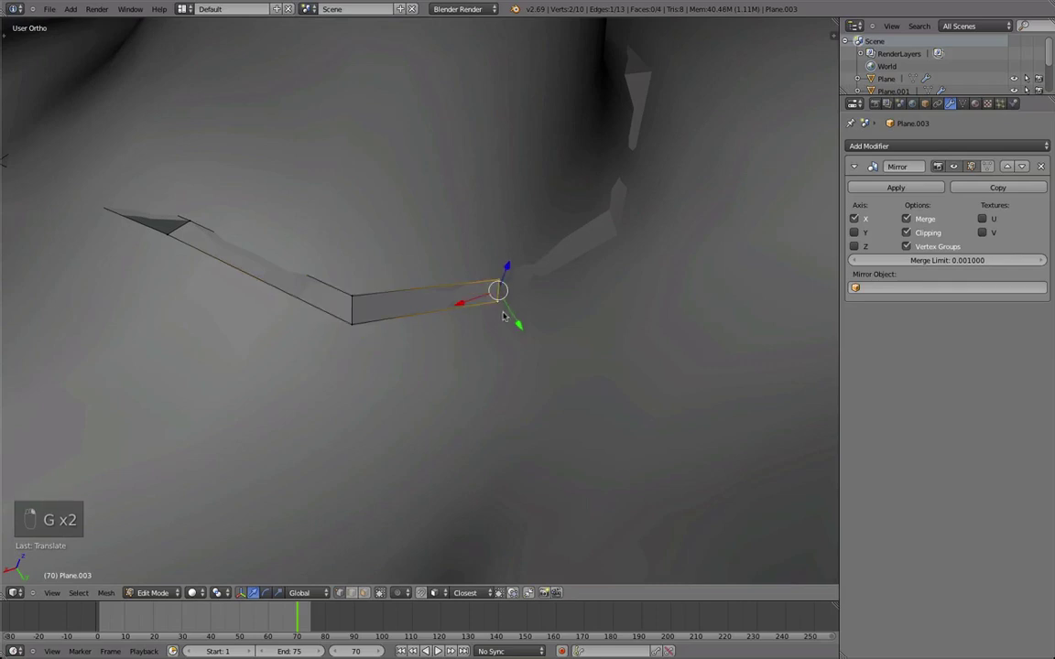
click(503, 317)
- Rotate and move the strap edge on top of the shoulder to fit the neck's contour
middle_drag(184, 223, 219, 245)
key(t)
key(t)
key(r)
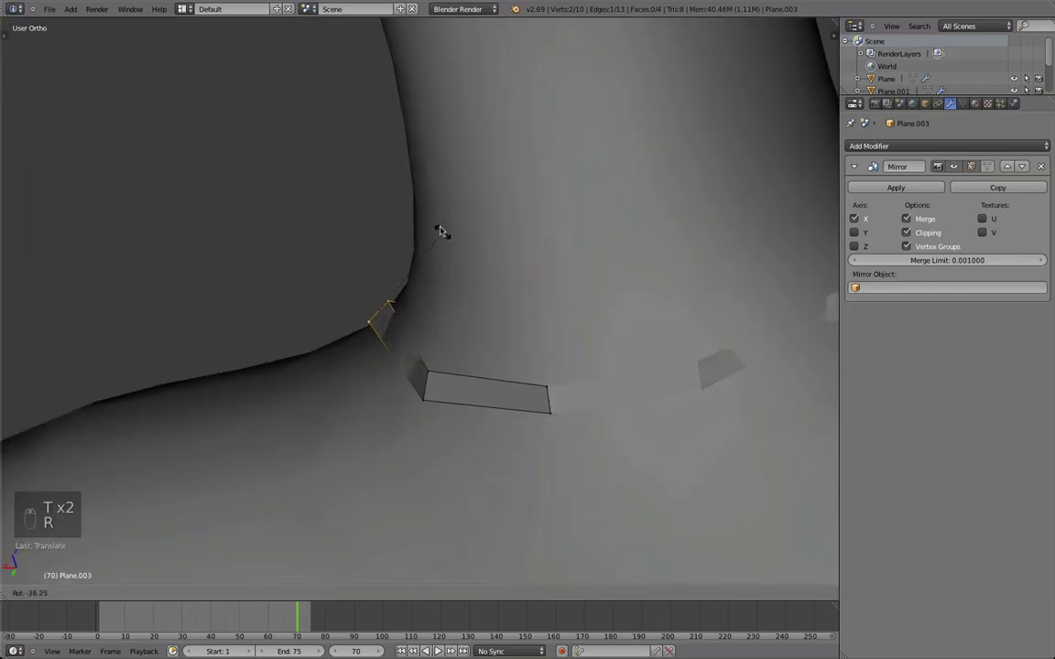
click(436, 237)
middle_drag(436, 237, 409, 339)
key(g)
middle_drag(503, 408, 590, 430)
click(330, 343)
- Add a loop cut across the strap's long front segment and move it out onto the chest surface
key(ctrl+r)
click(499, 355)
click(498, 356)
scroll(430, 346, up, 2)
key(g)
click(400, 344)
scroll(304, 346, down, 2)
key(z)
key(z)
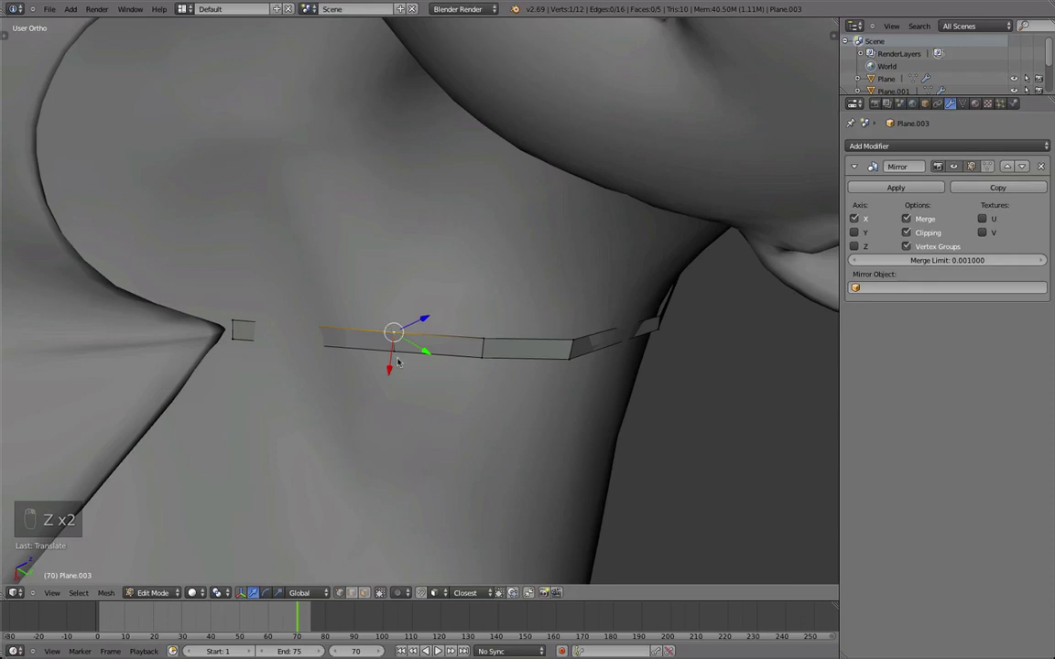
- Slide the new cross edge along the strap toward the neckline peak and lift it clear of the skin
middle_drag(471, 286, 338, 224)
key(d)
click(337, 287)
key(g)
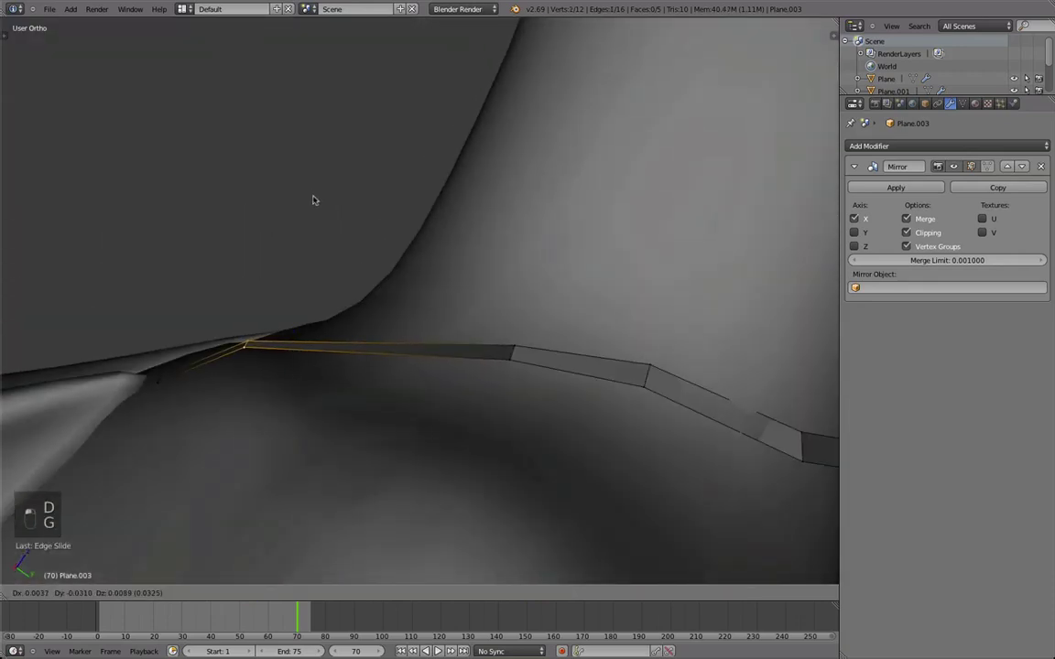
click(312, 202)
middle_drag(218, 301, 266, 335)
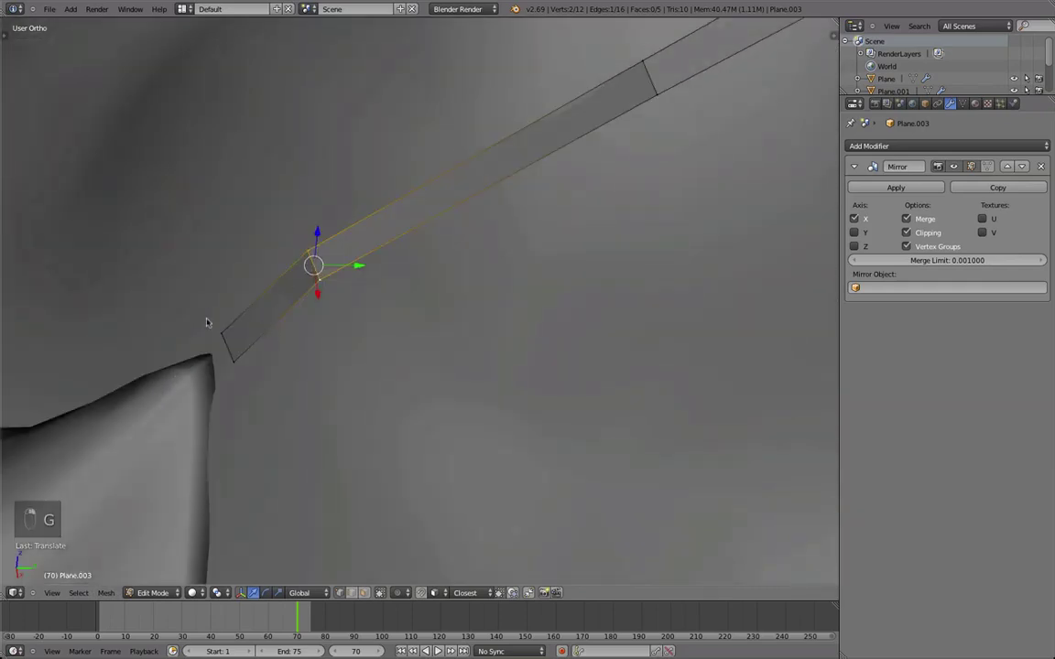
- Move the strap's front end edge into the tip of the neckline peak and leave mesh editing
middle_drag(256, 396, 330, 258)
key(g)
click(283, 283)
scroll(430, 346, down, 5)
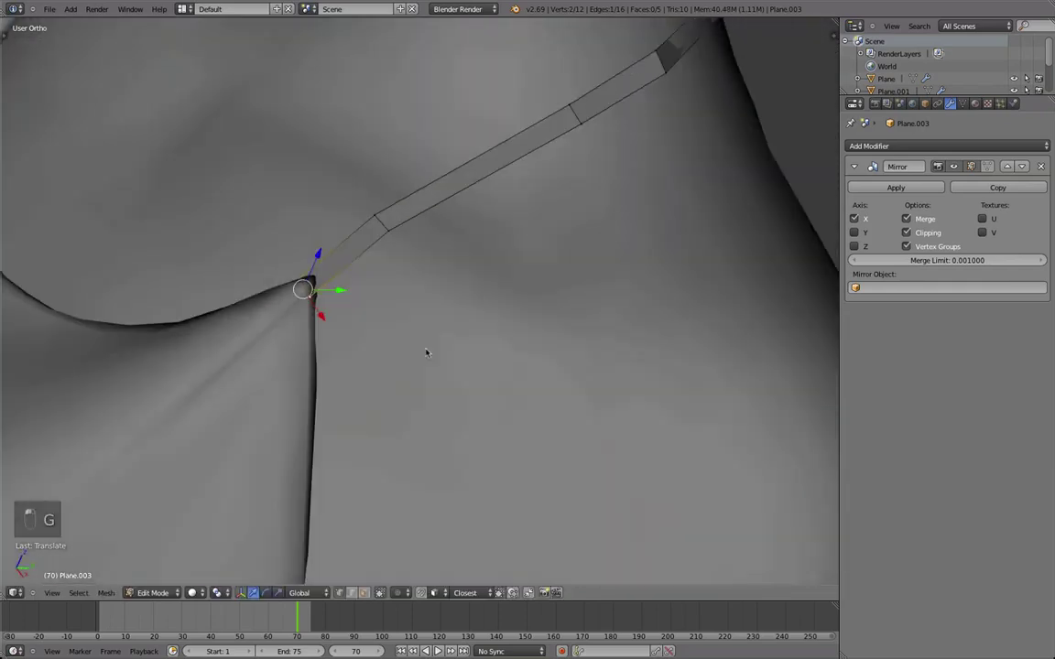
scroll(464, 221, down, 4)
key(Tab)
middle_drag(565, 236, 383, 337)
scroll(376, 336, up, 5)
scroll(383, 337, up, 1)
scroll(382, 337, down, 1)
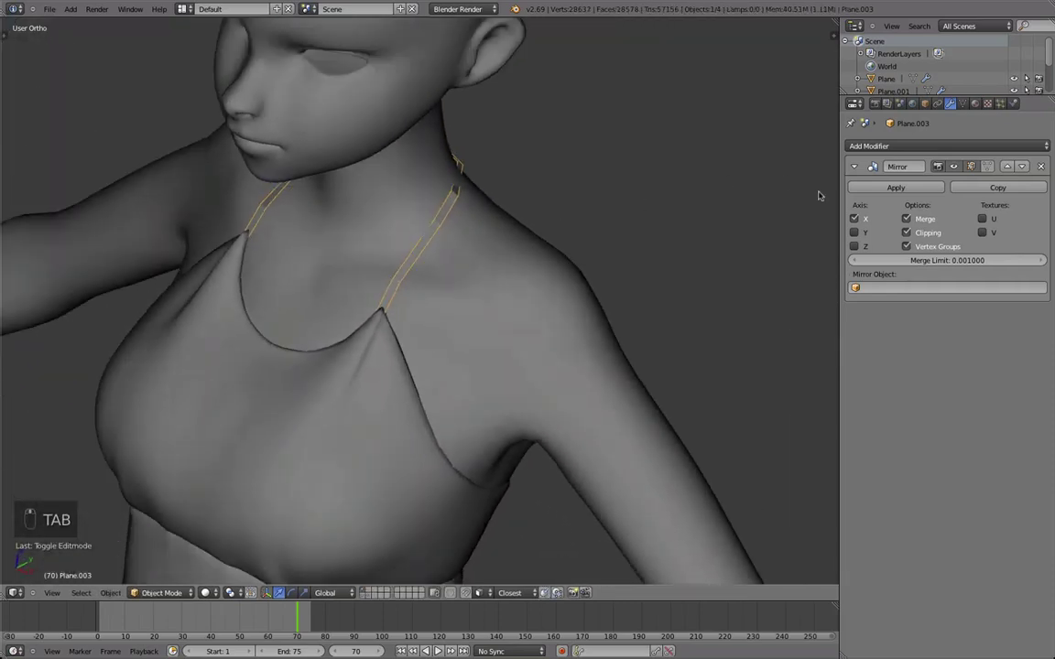
- Add a Solidify modifier and a Subdivision Surface modifier to the strap
middle_drag(665, 141, 774, 183)
click(865, 145)
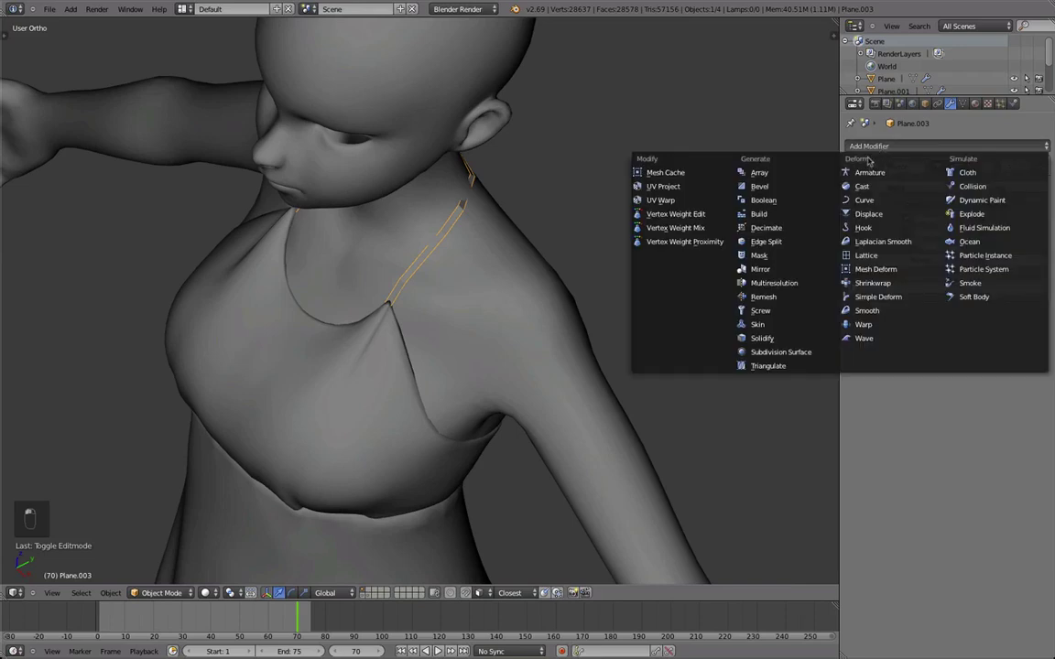
click(769, 338)
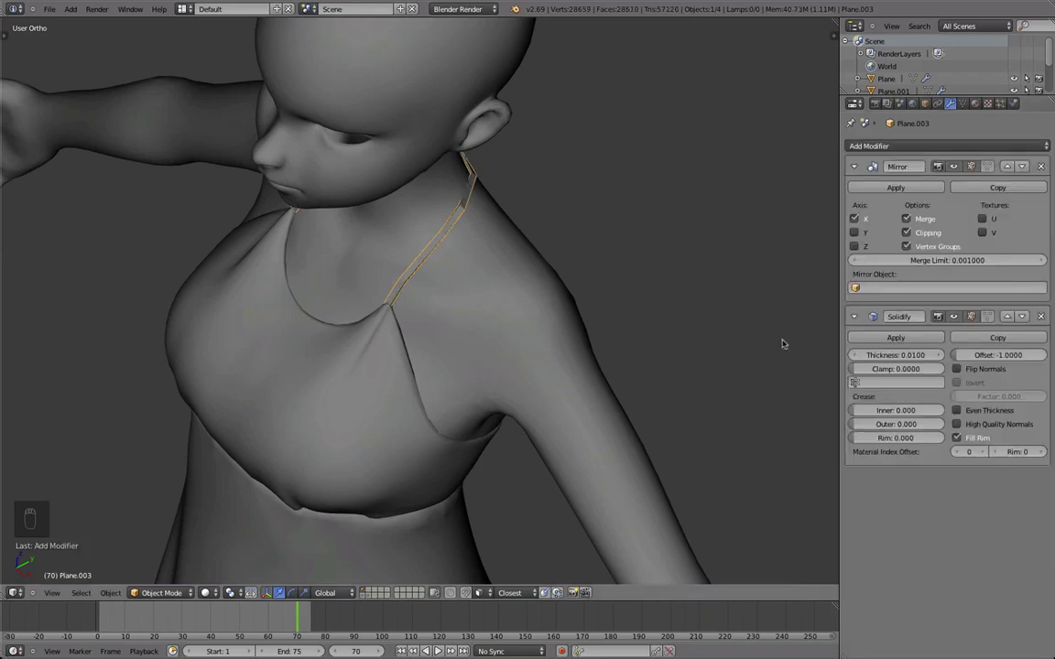
click(919, 146)
click(795, 352)
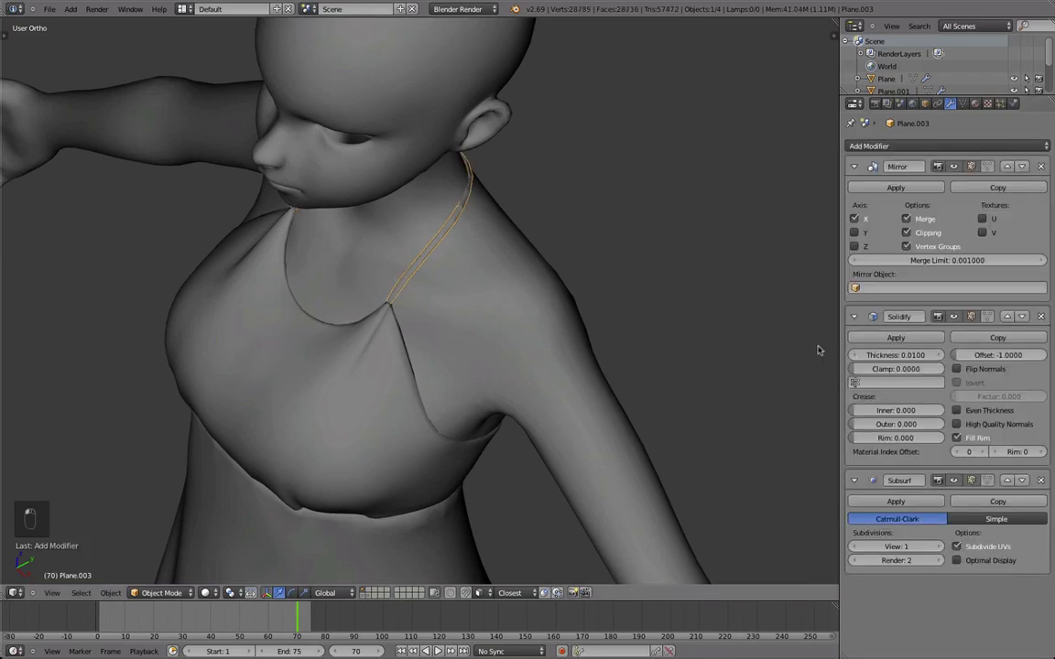
- Apply smooth shading to the strap, check it around the neck and reselect it
scroll(396, 329, up, 6)
key(t)
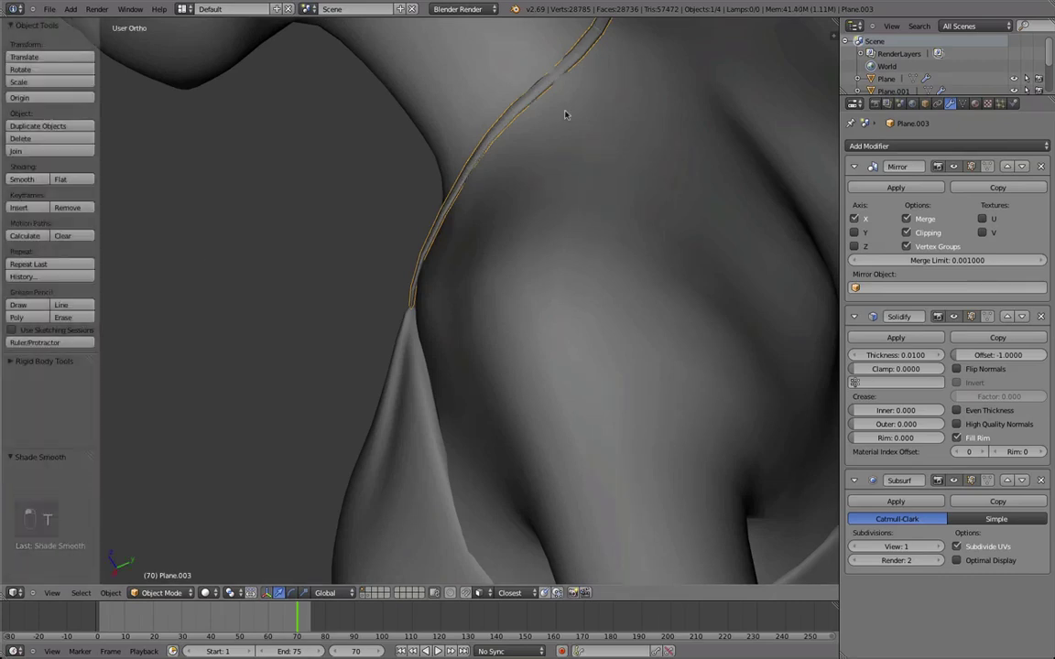
scroll(649, 360, down, 5)
middle_drag(568, 115, 588, 377)
key(a)
scroll(568, 336, up, 5)
right_click(535, 275)
right_click(535, 277)
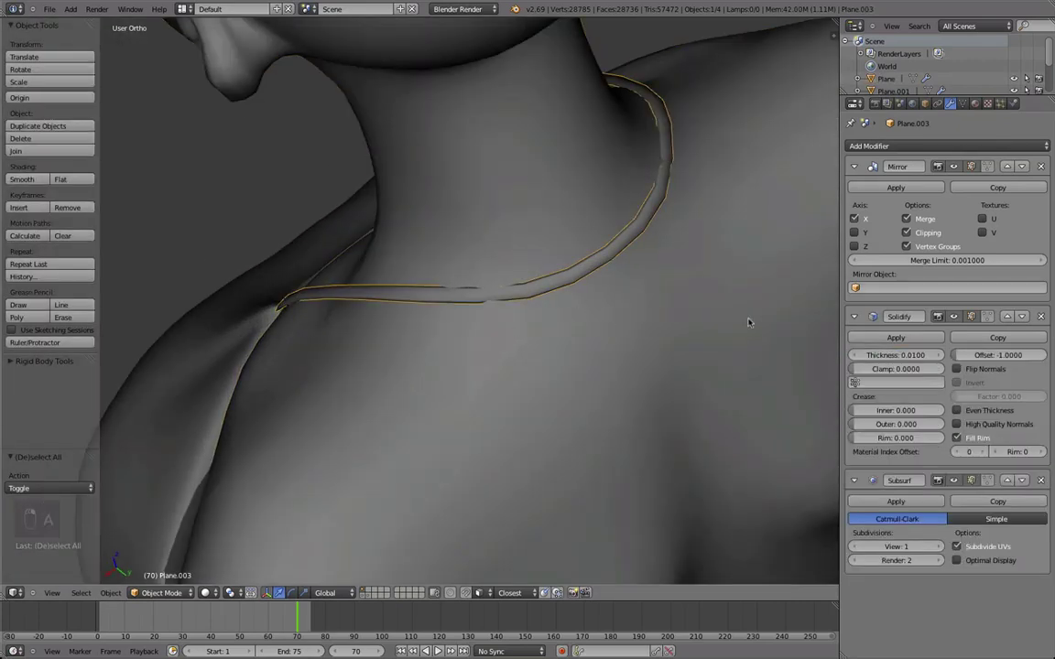
- Slide the selected cross edge at the side of the neck along the strap in mesh editing
key(Tab)
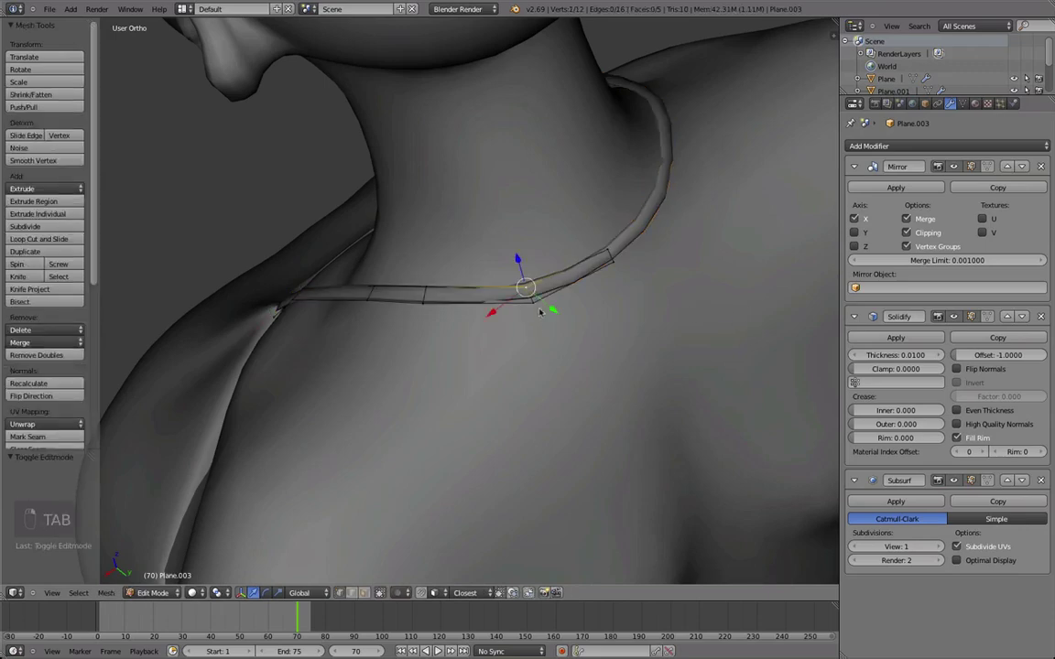
key(minus)
middle_drag(478, 381, 475, 410)
scroll(475, 410, down, 8)
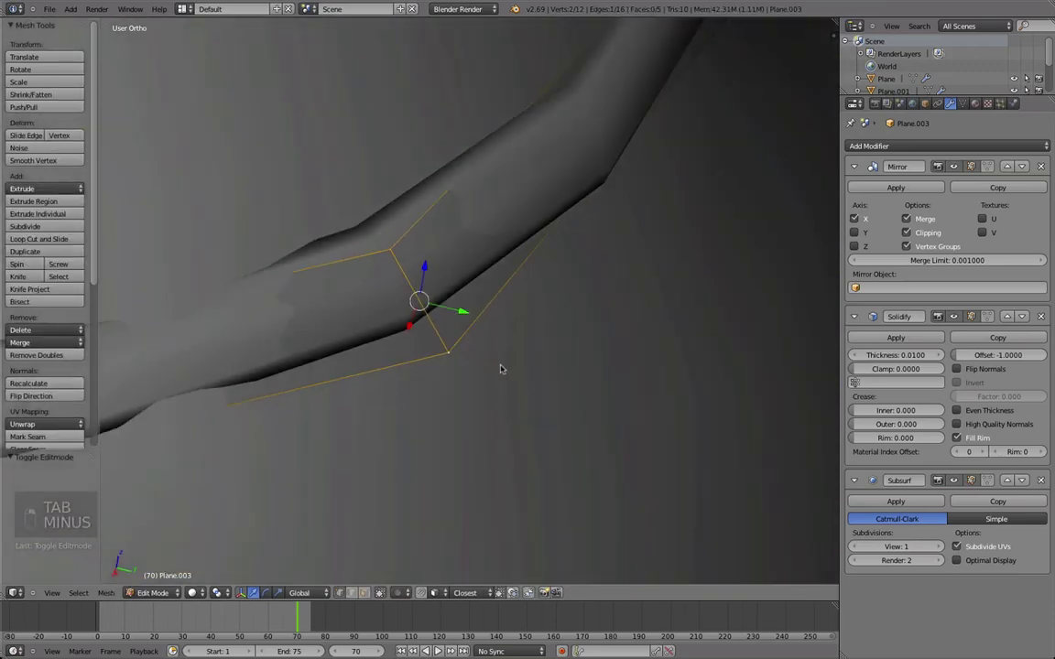
key(d)
click(421, 379)
scroll(407, 402, down, 2)
middle_drag(408, 402, 438, 388)
key(d)
click(414, 407)
- Move the slid cross edge up and outward, clear of the neck's skin
key(KP_Decimal)
key(g)
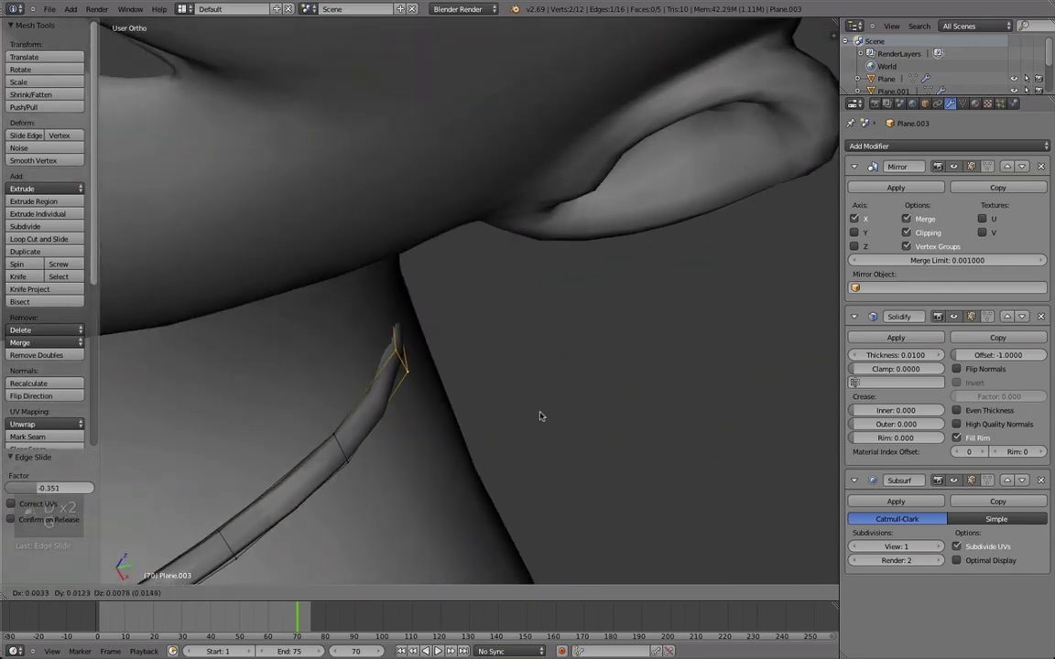
click(539, 412)
middle_drag(539, 412, 452, 443)
- Add a loop cut across the sunken strap section at the side of the neck and pull it out of the skin
key(ctrl+r)
click(433, 264)
click(433, 264)
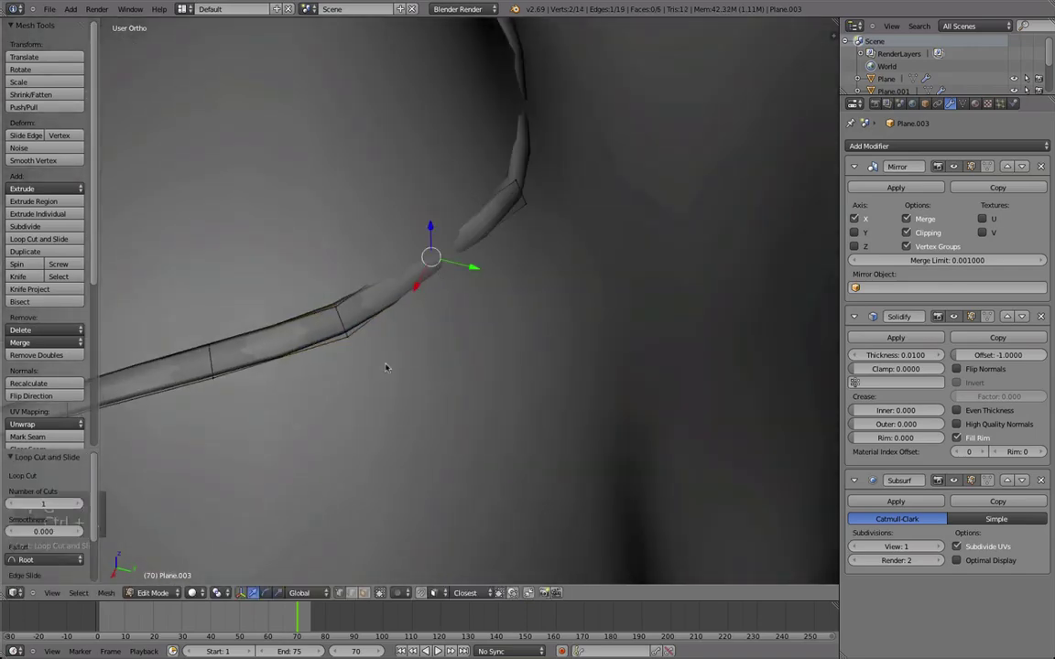
key(g)
middle_drag(400, 367, 565, 304)
click(482, 366)
key(Tab)
scroll(489, 395, down, 5)
key(a)
- Reposition the strap's centre at the nape in mesh editing
scroll(564, 303, up, 2)
key(Tab)
scroll(525, 267, up, 2)
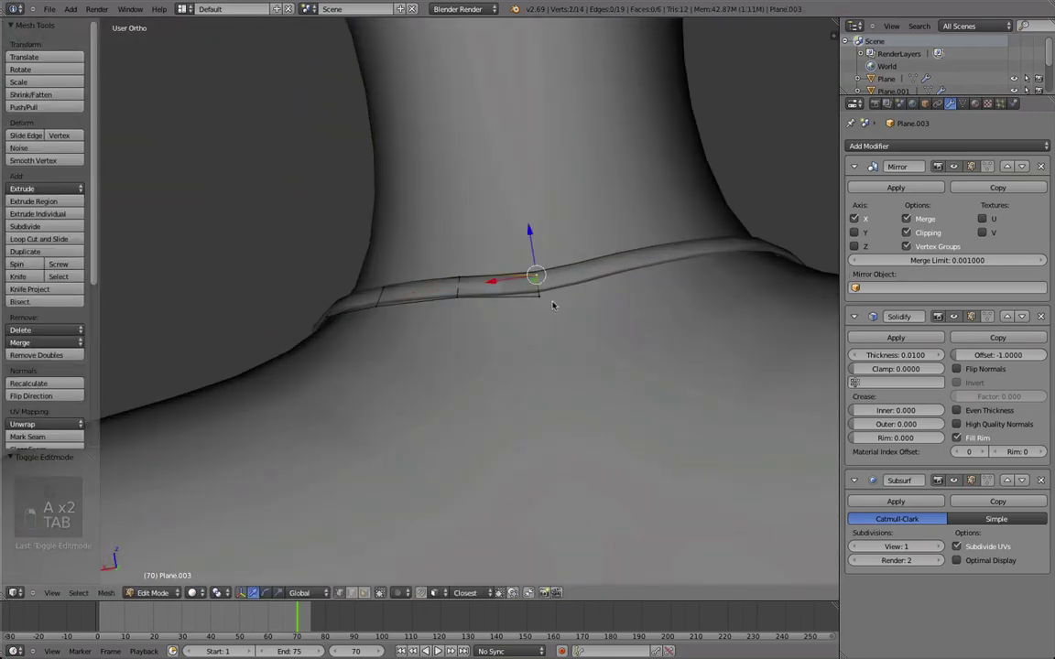
middle_drag(509, 337, 454, 346)
key(g)
click(457, 335)
- Examine how the strap fits around the neck and down to the neckline peak, outside mesh editing
middle_drag(240, 341, 310, 387)
scroll(310, 387, down, 4)
scroll(313, 386, up, 2)
shift+middle_drag(211, 380, 349, 379)
scroll(288, 377, up, 1)
shift+middle_drag(407, 316, 346, 313)
scroll(467, 323, down, 3)
key(Tab)
scroll(379, 339, up, 3)
scroll(379, 339, down, 1)
scroll(371, 353, up, 2)
scroll(411, 343, up, 3)
scroll(346, 314, up, 3)
scroll(346, 313, up, 1)
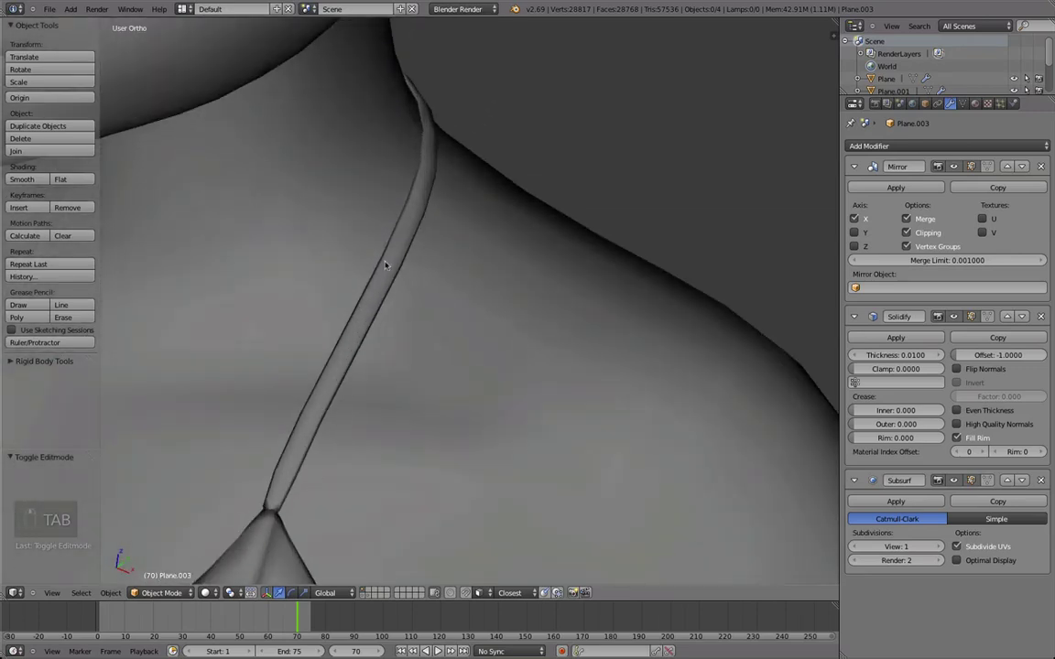
- Move the selected strap vertices where the strap bends over the shoulder and hide the tool shelf
key(Tab)
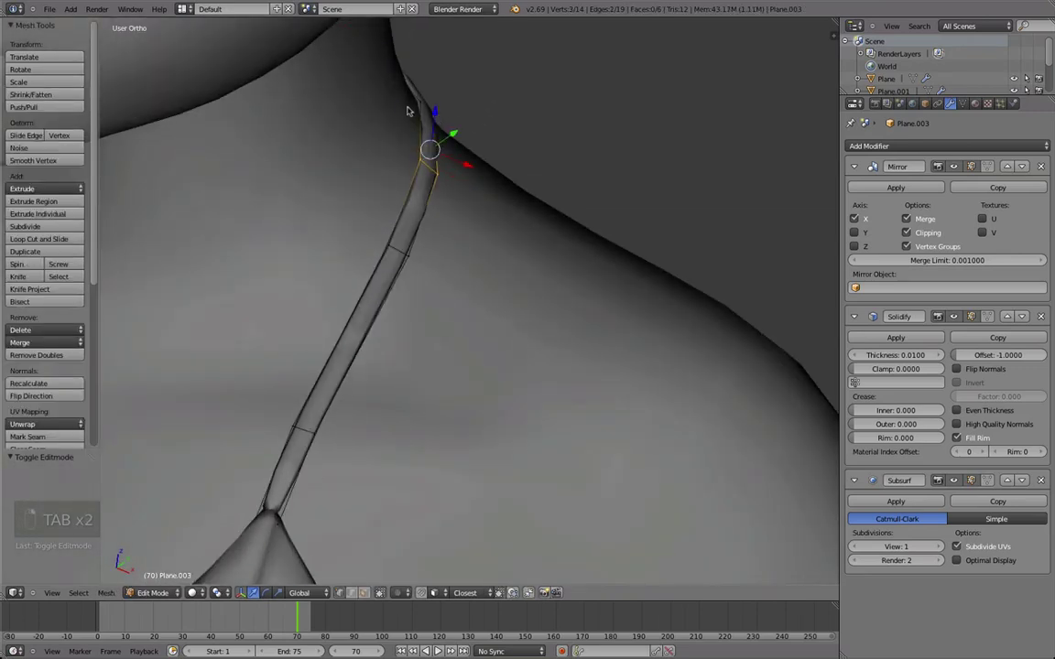
middle_drag(483, 266, 412, 264)
key(g)
click(415, 309)
middle_drag(414, 309, 398, 281)
key(t)
key(t)
key(t)
key(t)
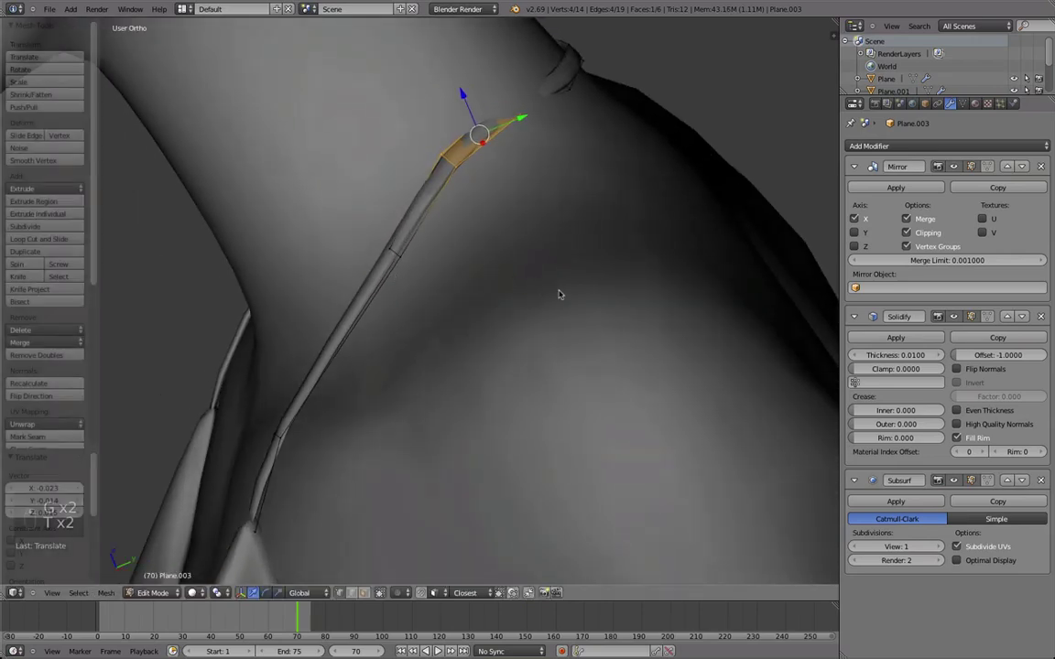
- Rotate the selected strap face beside the neck and move it to follow the skin
key(r)
click(644, 293)
key(g)
right_click(548, 313)
middle_drag(551, 313, 404, 402)
key(g)
click(602, 332)
- Reposition the strap's vertices around the back of the neck so the band follows the skin
scroll(598, 370, up, 2)
key(Tab)
middle_drag(632, 373, 360, 433)
key(Tab)
key(g)
click(557, 380)
key(g)
click(424, 410)
key(g)
click(422, 402)
- Select the neighbouring upper vertices of the strap behind the neck and move them together
right_click(516, 276)
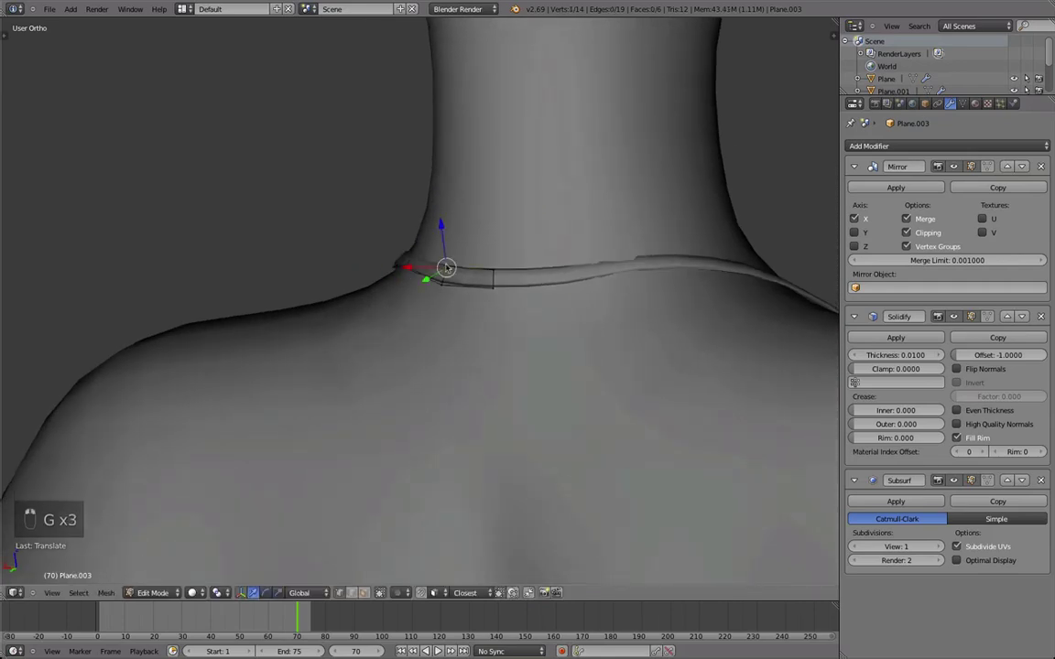
shift+right_click(495, 276)
key(g)
click(487, 287)
key(Tab)
scroll(370, 346, down, 2)
- Add another strap vertex to the selection, move the group along the neck and check the strap from the front
middle_drag(370, 346, 426, 313)
key(Tab)
shift+right_click(455, 311)
key(g)
click(416, 308)
scroll(391, 391, down, 3)
key(Tab)
mouse_move(391, 391)
middle_down()
mouse_move(428, 309)
mouse_move(400, 372)
mouse_move(385, 313)
mouse_move(419, 426)
mouse_move(406, 378)
middle_up()
scroll(406, 378, down, 3)
scroll(405, 401, up, 6)
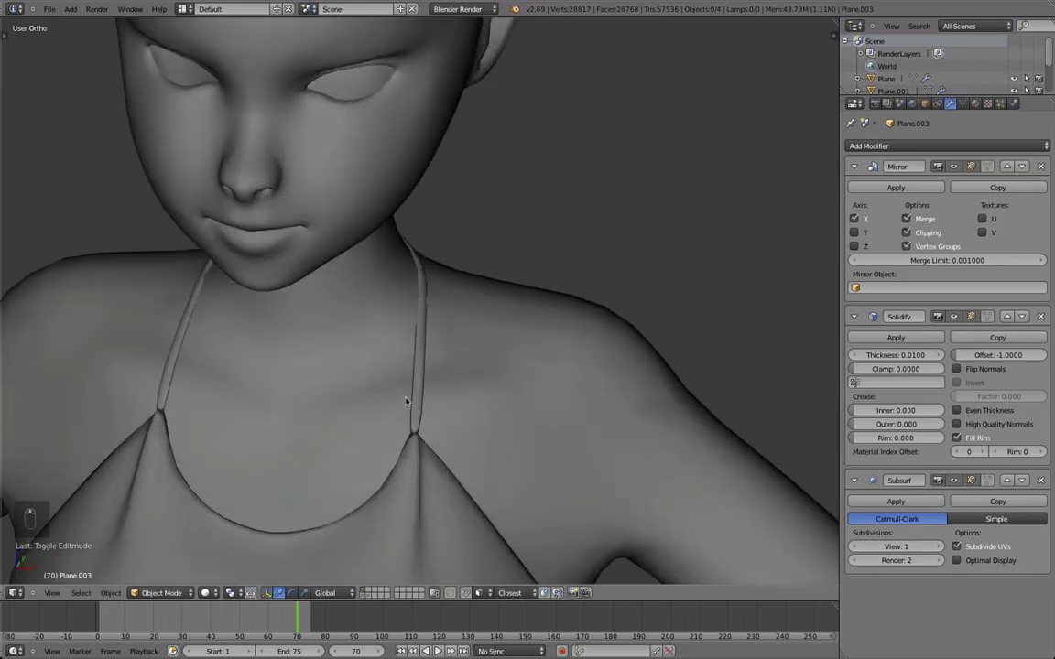
- Move the strap's cross edge at the top of the shoulder to refine the curve seen from the front
middle_drag(424, 340, 434, 290)
key(Tab)
key(g)
click(441, 303)
key(Tab)
scroll(441, 366, down, 3)
middle_drag(442, 399, 441, 432)
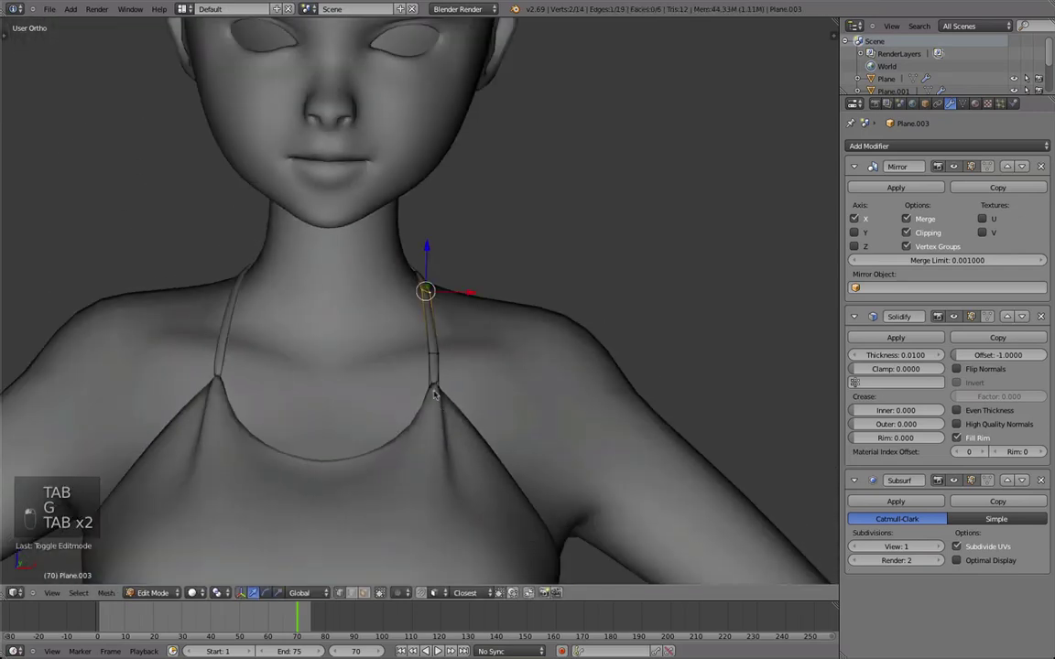
- Extrude the strap's front end edge down into the tip of the neckline peak
right_click(433, 391)
key(minus)
middle_drag(442, 400, 412, 424)
scroll(412, 421, down, 4)
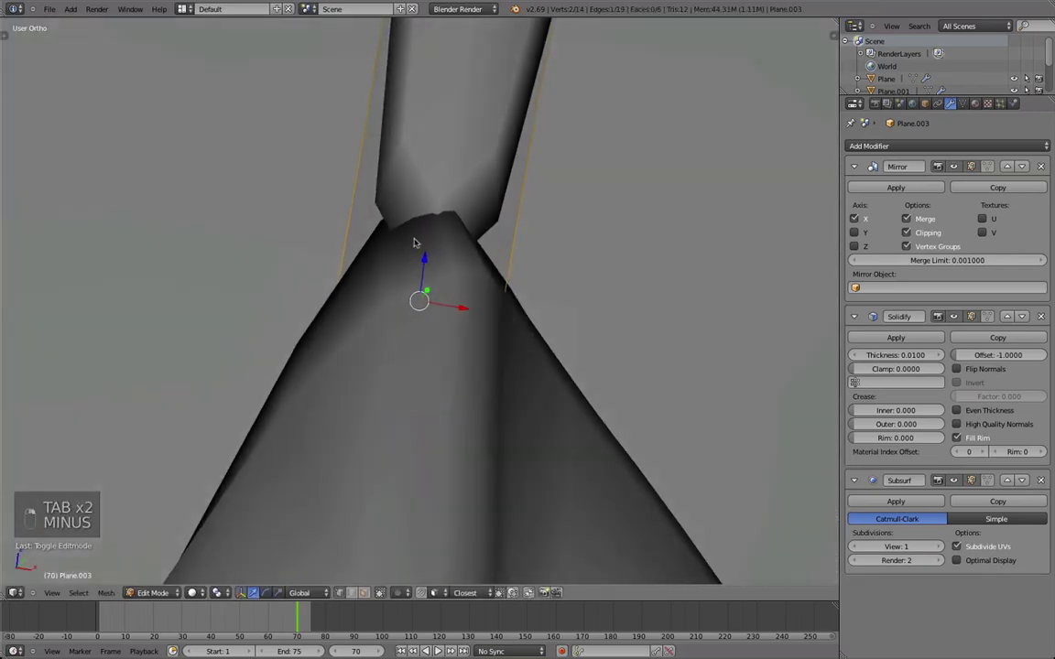
key(e)
click(399, 307)
middle_drag(399, 306, 483, 429)
- Move the strap's extruded end inside the neckline peak in wireframe display, then restore solid display
key(z)
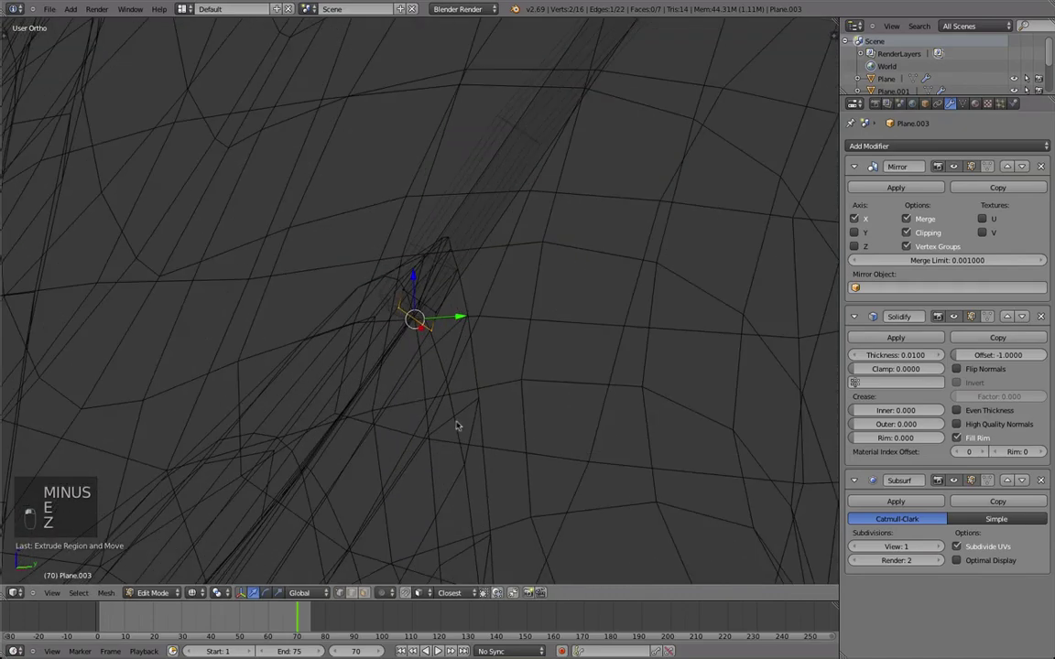
key(b)
key(g)
click(523, 353)
key(z)
key(Tab)
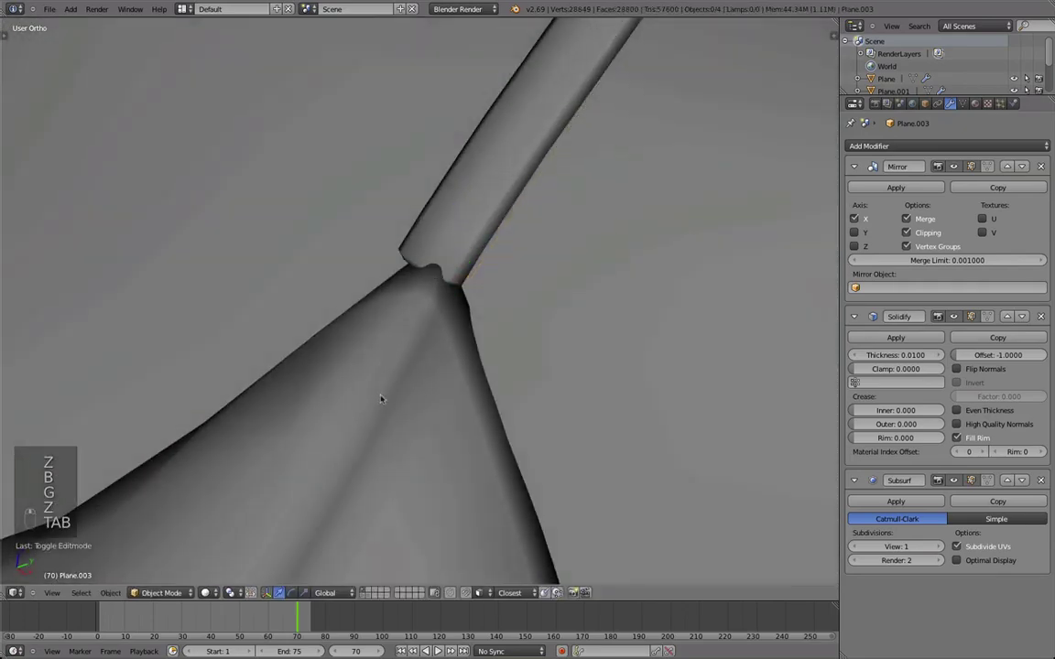
- Fine-tune the strap's end edges so the band emerges cleanly from the neckline peak
key(Tab)
key(g)
click(461, 443)
scroll(332, 366, up, 2)
key(g)
click(308, 346)
key(Tab)
- Move the strap's nape section along the Z axis and shift the cross edge above the shoulder
middle_drag(278, 338, 678, 219)
key(Tab)
middle_drag(588, 255, 490, 346)
right_click(552, 188)
key(g)
key(z)
click(544, 214)
key(g)
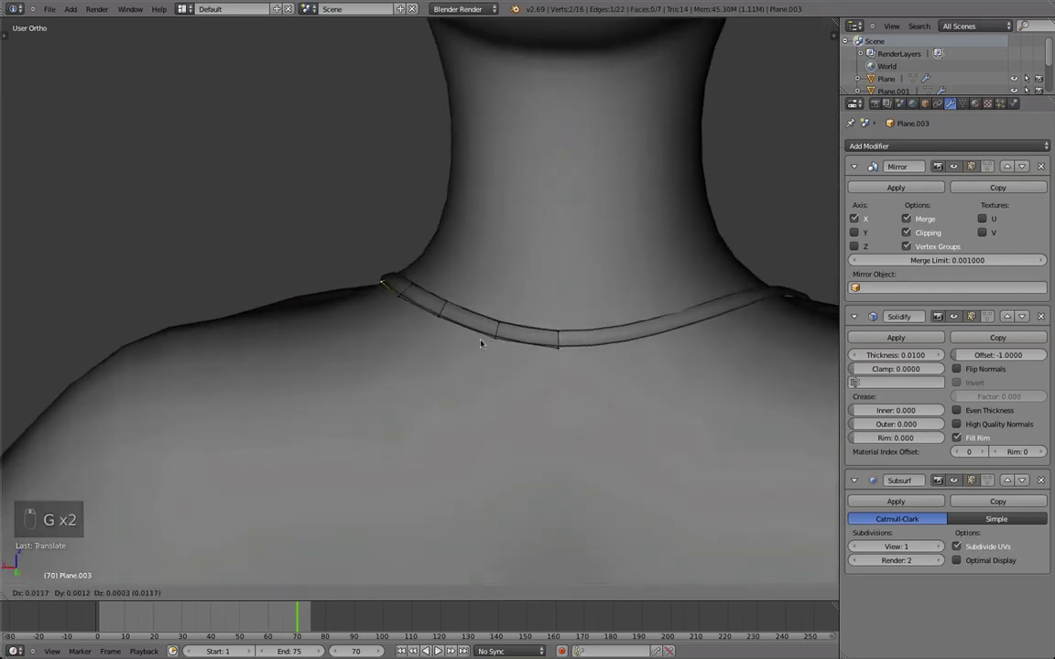
click(483, 342)
- Add a loop cut across the strap section above the shoulder and move it closer to the skin
middle_drag(240, 275, 593, 244)
key(ctrl+r)
click(599, 252)
click(600, 254)
key(g)
click(597, 262)
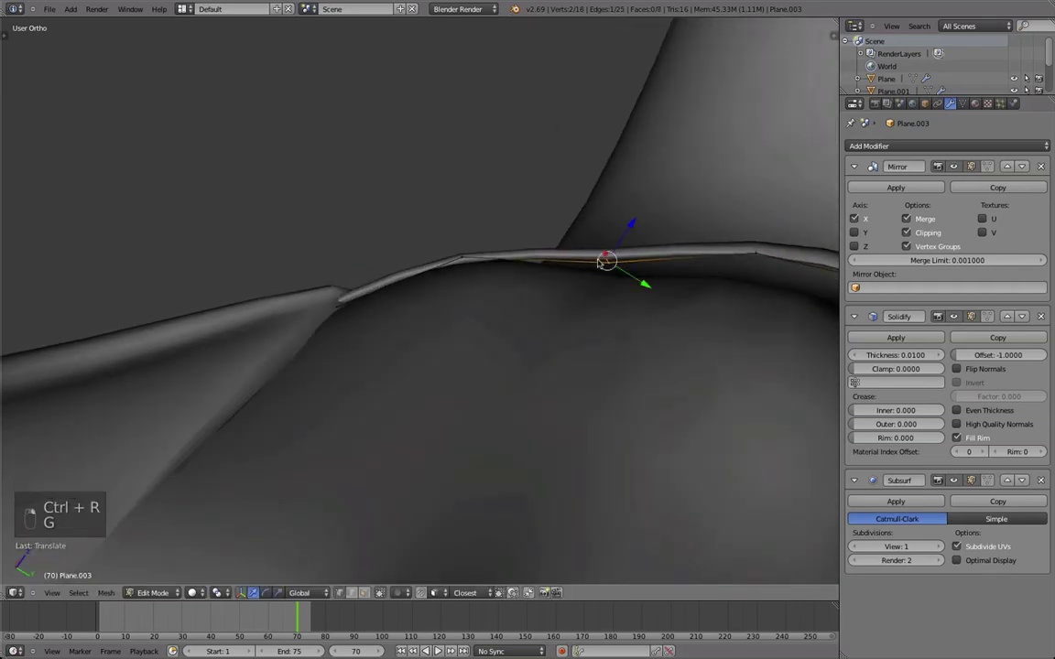
- Move the neighbouring cross edge farther back along the strap closer to the skin
right_click(756, 252)
key(g)
click(758, 267)
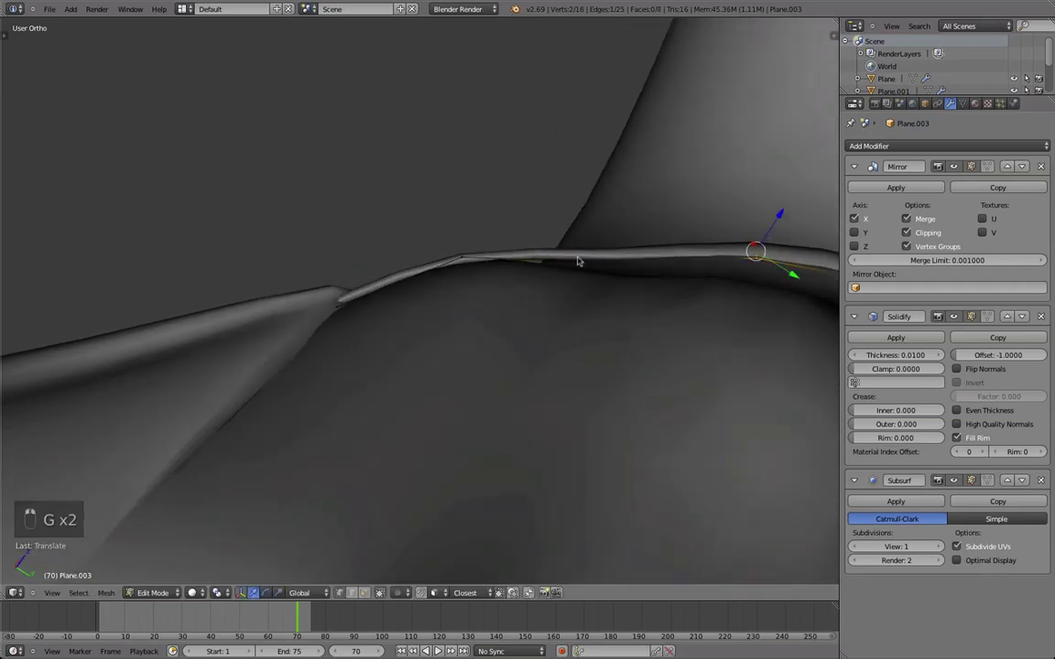
middle_drag(501, 261, 770, 409)
- Set the strap's Solidify thickness to 0.0132 and offset to -0.3931, check the fit and reselect the strap
key(Tab)
scroll(483, 511, down, 3)
scroll(770, 409, up, 2)
scroll(688, 367, up, 4)
drag(910, 356, 1009, 354)
key(a)
scroll(440, 367, down, 8)
middle_drag(431, 375, 453, 376)
scroll(523, 244, up, 8)
right_click(527, 225)
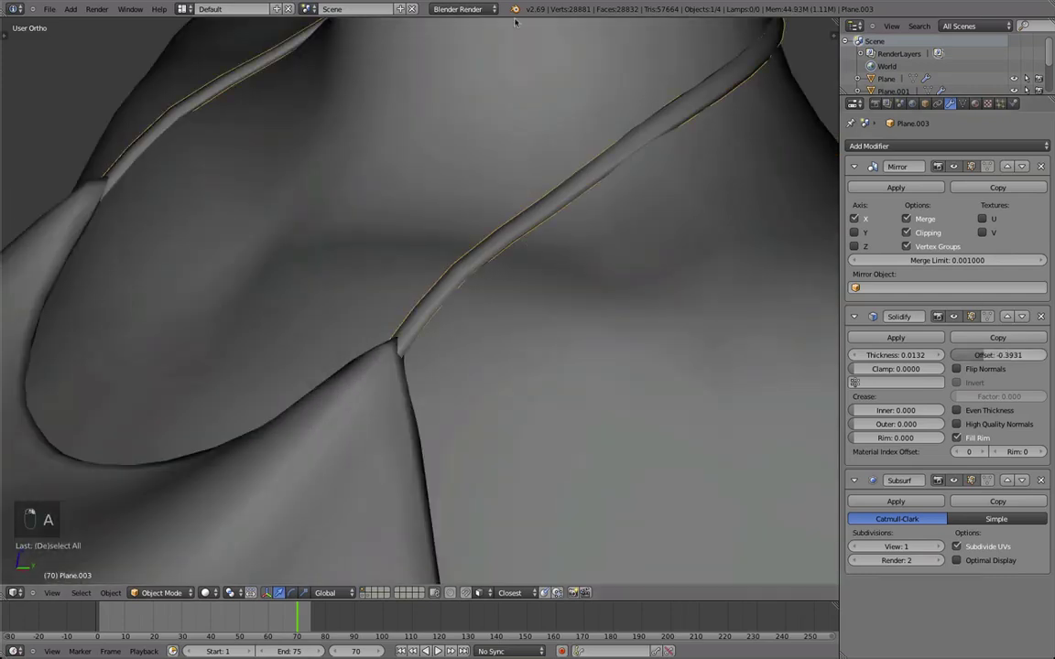
- Move the selected cross edge at the side of the neck to smooth the strap's curve and check it from the side
key(Tab)
middle_drag(601, 66, 515, 193)
key(g)
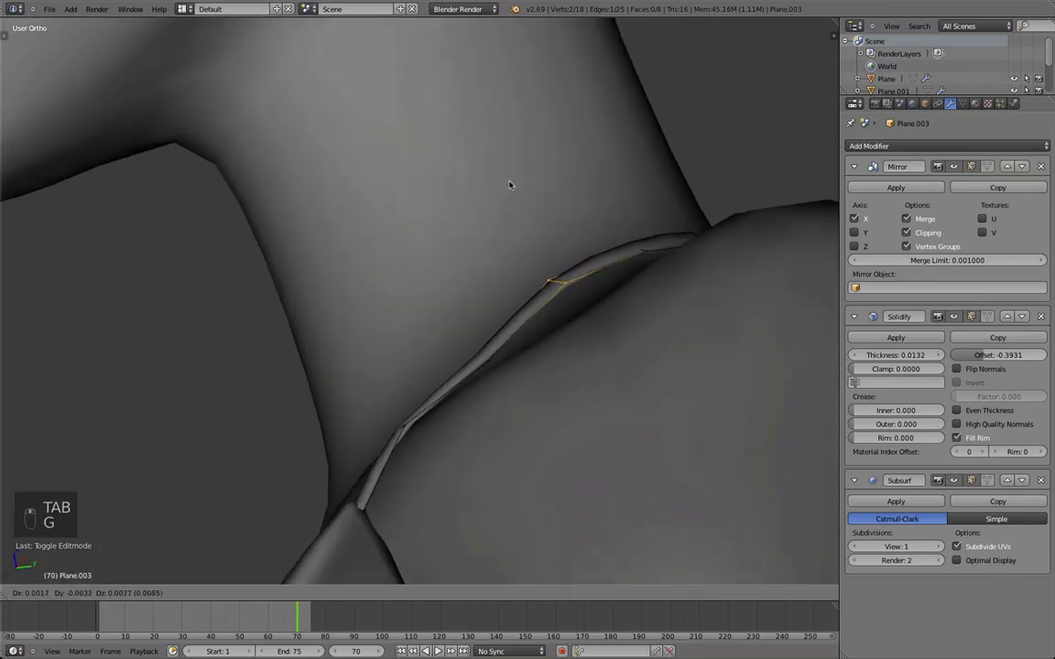
click(429, 207)
key(Tab)
scroll(429, 207, down, 5)
middle_drag(429, 207, 407, 324)
key(a)
scroll(326, 365, down, 2)
scroll(408, 324, up, 5)
key(Tab)
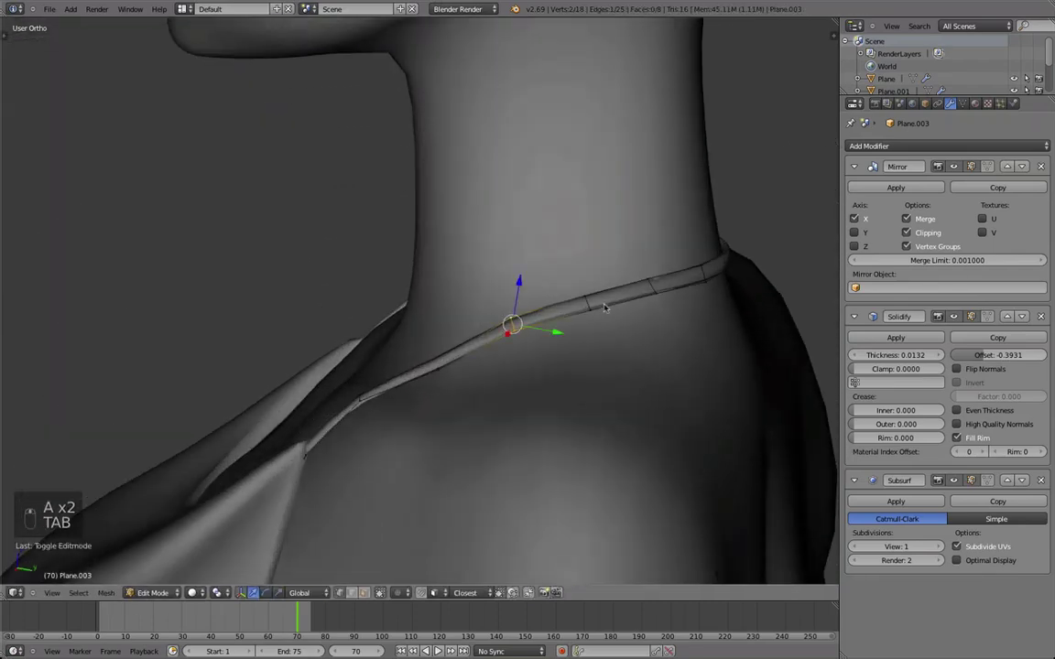
- Move the strap's selected cross edge again to refine the fit, leave mesh editing and deselect everything
middle_drag(611, 310, 636, 346)
scroll(666, 458, up, 2)
key(g)
click(667, 462)
key(Tab)
key(a)
key(a)
key(a)
scroll(333, 346, down, 6)
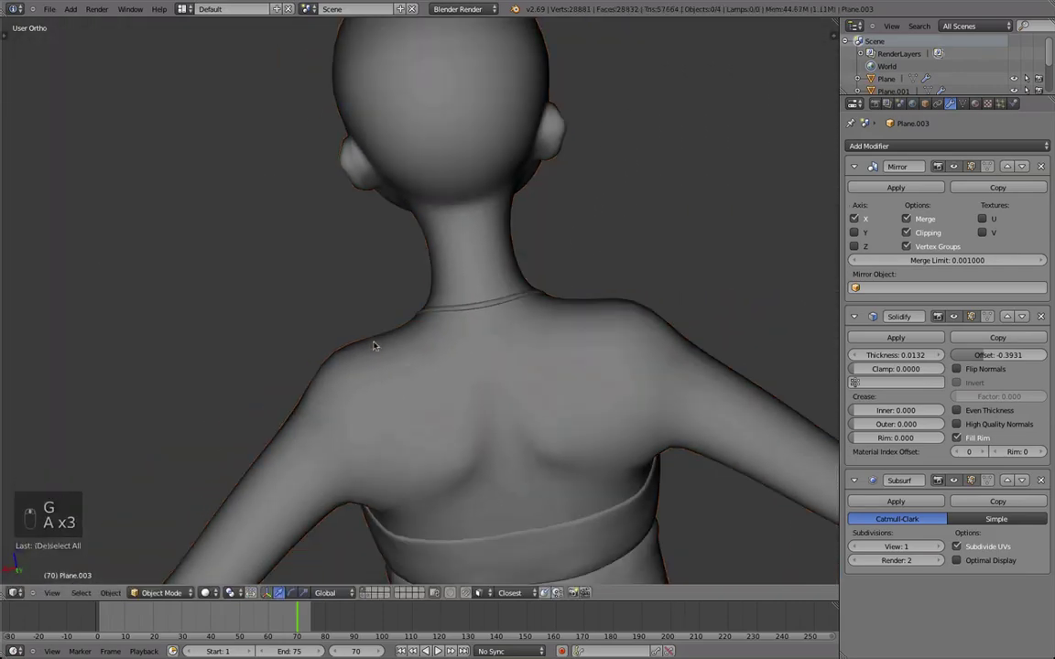
- Examine the strap and dress on the whole character from the back and from the front
scroll(331, 346, down, 3)
mouse_move(331, 346)
middle_down()
mouse_move(512, 348)
mouse_move(541, 367)
mouse_move(369, 355)
mouse_move(388, 341)
mouse_move(600, 365)
mouse_move(466, 343)
mouse_move(666, 360)
mouse_move(527, 350)
mouse_move(330, 362)
mouse_move(370, 352)
middle_up()
scroll(334, 342, down, 2)
scroll(541, 367, down, 2)
scroll(497, 349, up, 5)
scroll(458, 347, up, 4)
scroll(449, 346, down, 5)
scroll(600, 364, down, 2)
scroll(466, 343, down, 4)
scroll(527, 350, up, 2)
key(KP_1)
scroll(370, 309, up, 3)
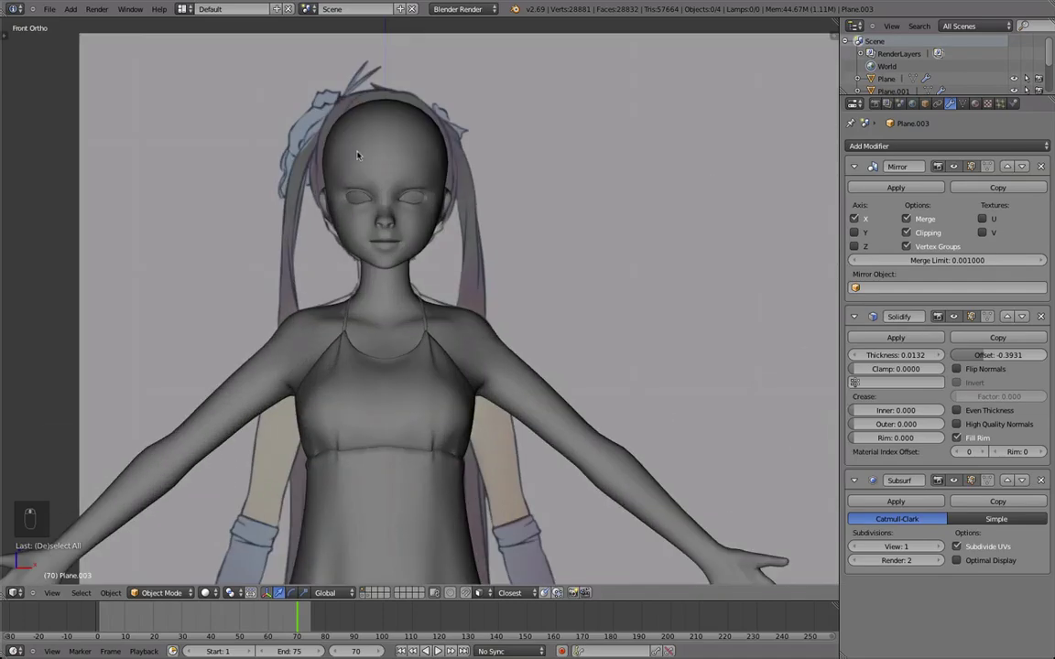
- Compare the character's wireframe with the front reference drawing and save over the existing character file
key(z)
scroll(352, 155, down, 1)
scroll(385, 201, up, 3)
key(ctrl+s)
key(ctrl+s)
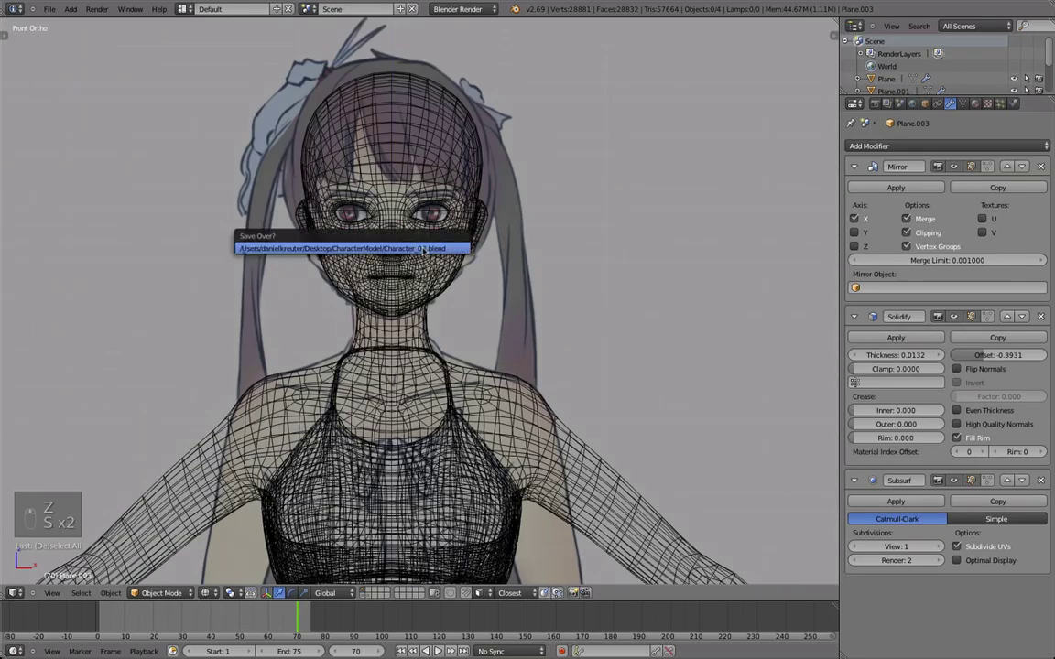
click(423, 249)
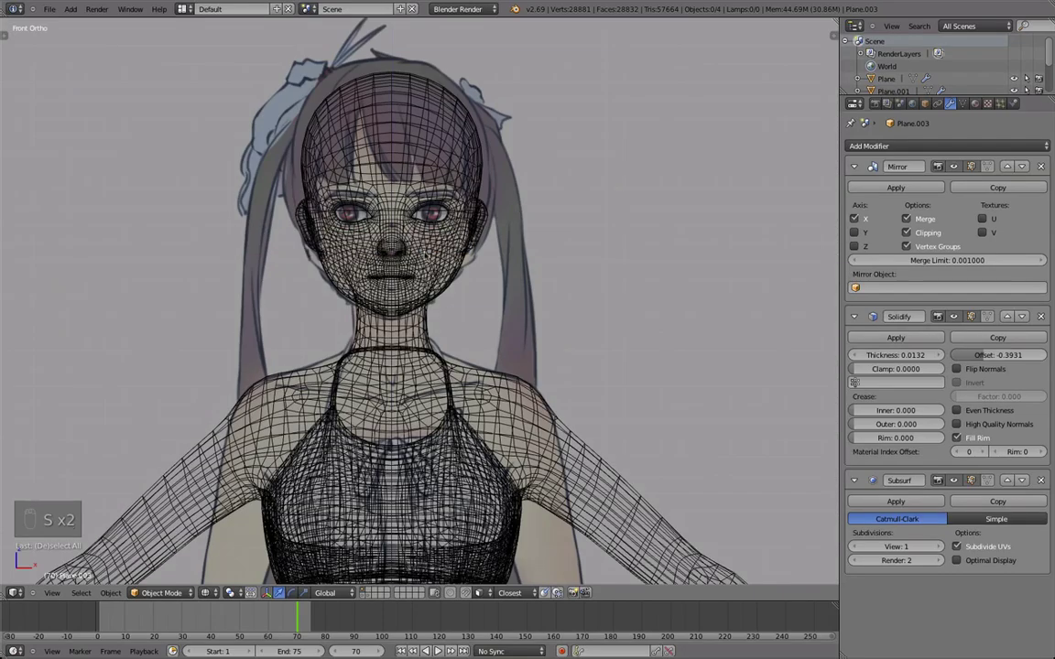
key(z)
- Add a plane as a new object and delete all of its vertices to leave an empty mesh
mouse_move(384, 231)
middle_down()
mouse_move(343, 360)
mouse_move(492, 416)
mouse_move(475, 322)
middle_up()
scroll(343, 360, down, 4)
scroll(492, 416, up, 2)
scroll(475, 322, down, 2)
key(KP_1)
scroll(473, 323, down, 4)
key(shift+a)
mouse_move(473, 323)
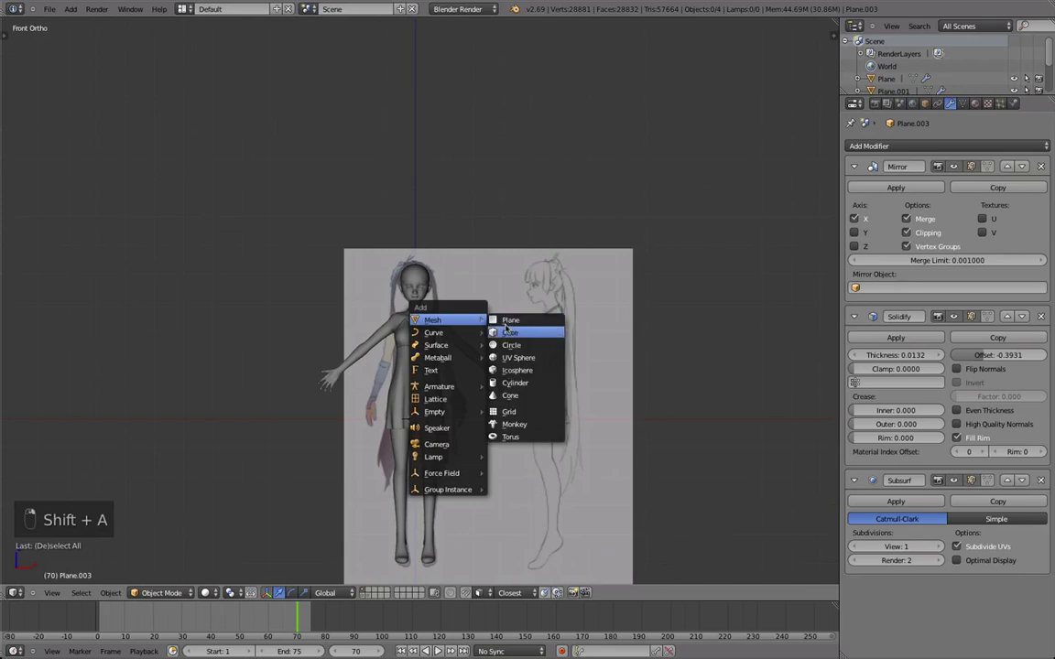
click(510, 319)
mouse_move(506, 330)
middle_down()
mouse_move(463, 391)
mouse_move(459, 428)
mouse_move(490, 342)
middle_up()
key(Tab)
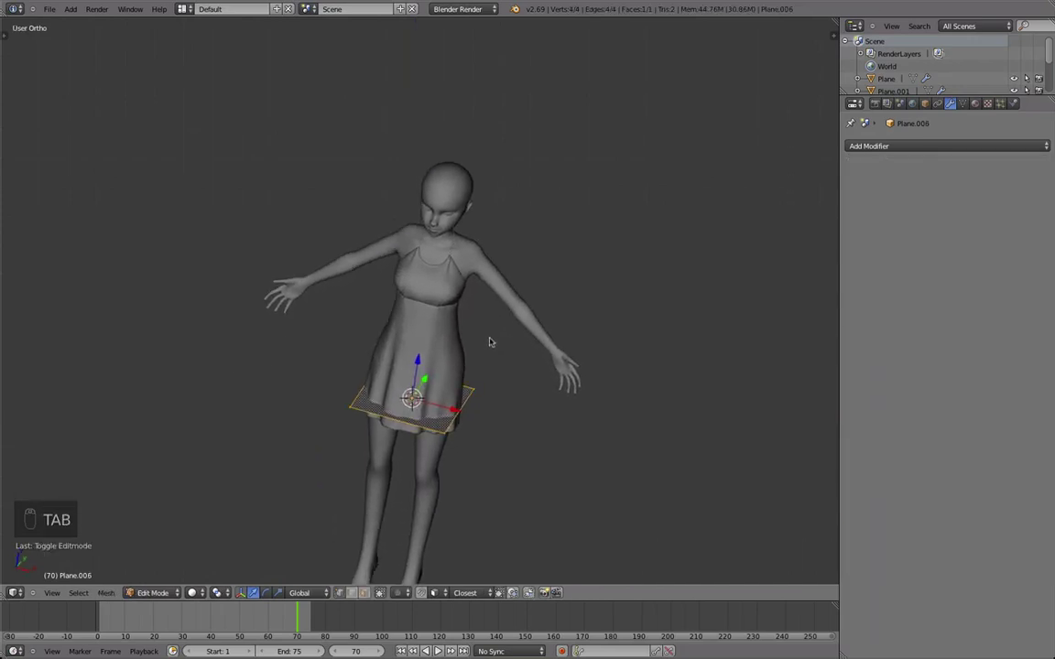
key(x)
click(490, 342)
- Show the front reference in wireframe and place a first vertex at the lower tip of the central bang
click(915, 146)
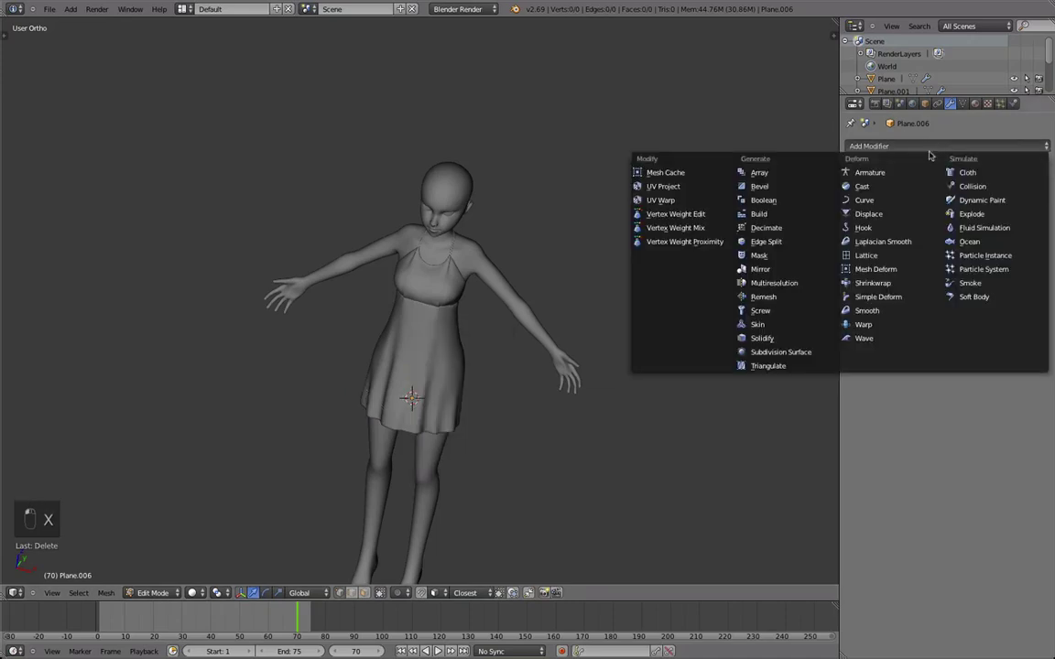
scroll(496, 330, up, 3)
middle_drag(497, 330, 574, 358)
key(KP_1)
scroll(574, 358, up, 3)
scroll(574, 357, up, 3)
key(z)
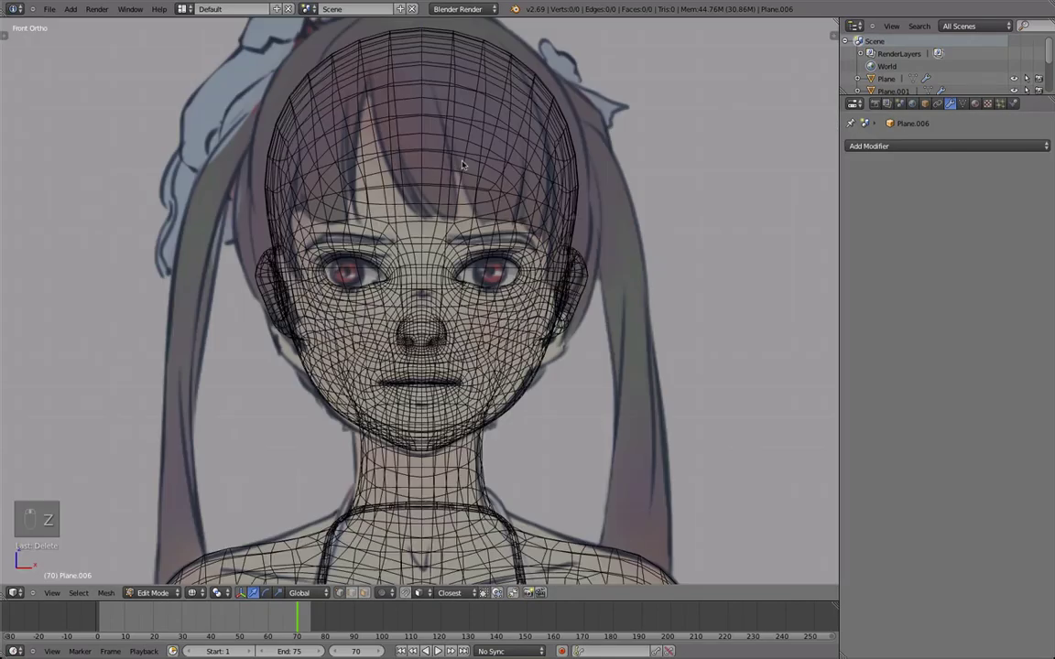
scroll(456, 359, up, 4)
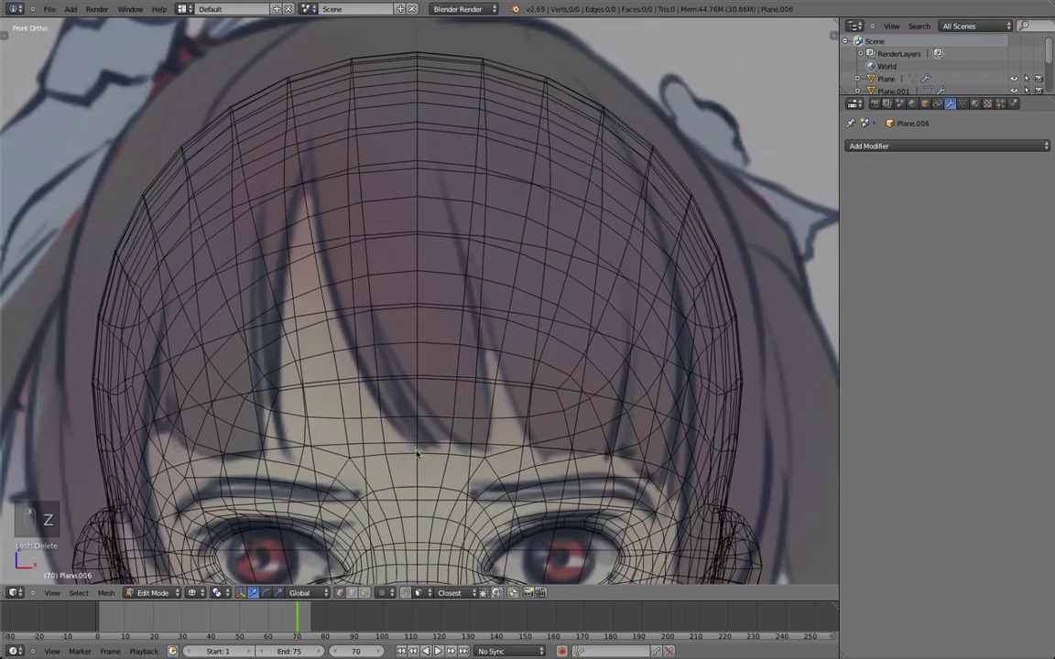
ctrl+click(446, 451)
key(g)
click(444, 438)
- Extrude three segments from the tip vertex upward along the central bang's curved edge to the parting
key(e)
click(393, 311)
key(e)
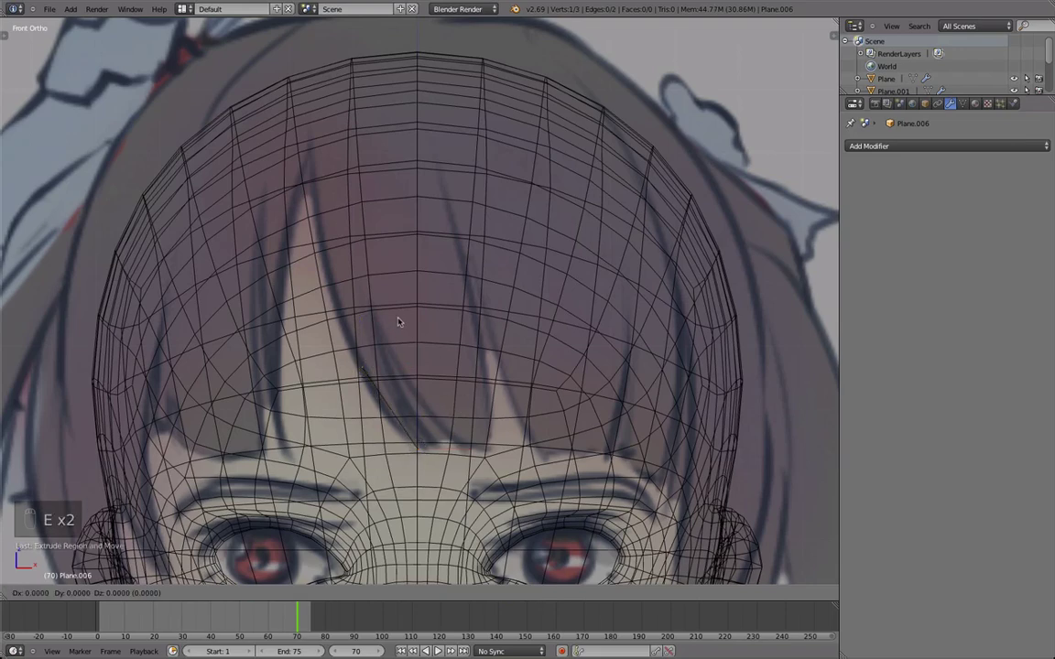
click(353, 136)
alt+right_click(323, 246)
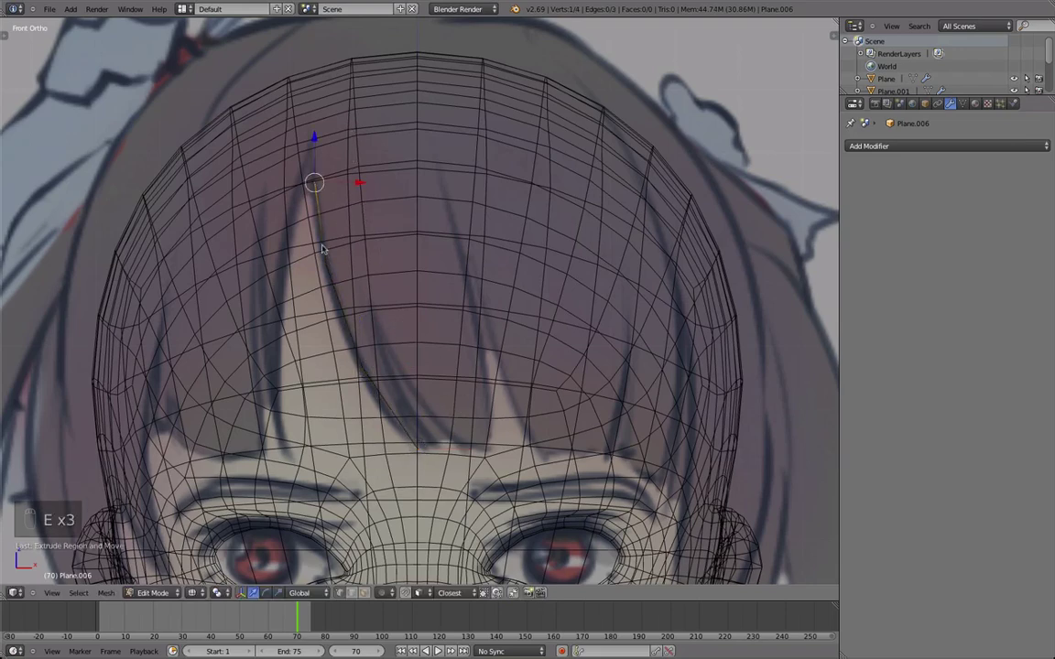
- Move the strand vertices forward in side view, out to the front outline of the drawn bangs
middle_drag(438, 303, 396, 318)
scroll(396, 317, down, 5)
key(z)
middle_drag(549, 353, 412, 351)
key(g)
middle_drag(660, 379, 487, 376)
click(483, 376)
- Shift a lower vertex and the strand's top vertex along the Y axis to follow the bangs' side profile
right_click(454, 327)
key(g)
middle_drag(454, 328, 449, 328)
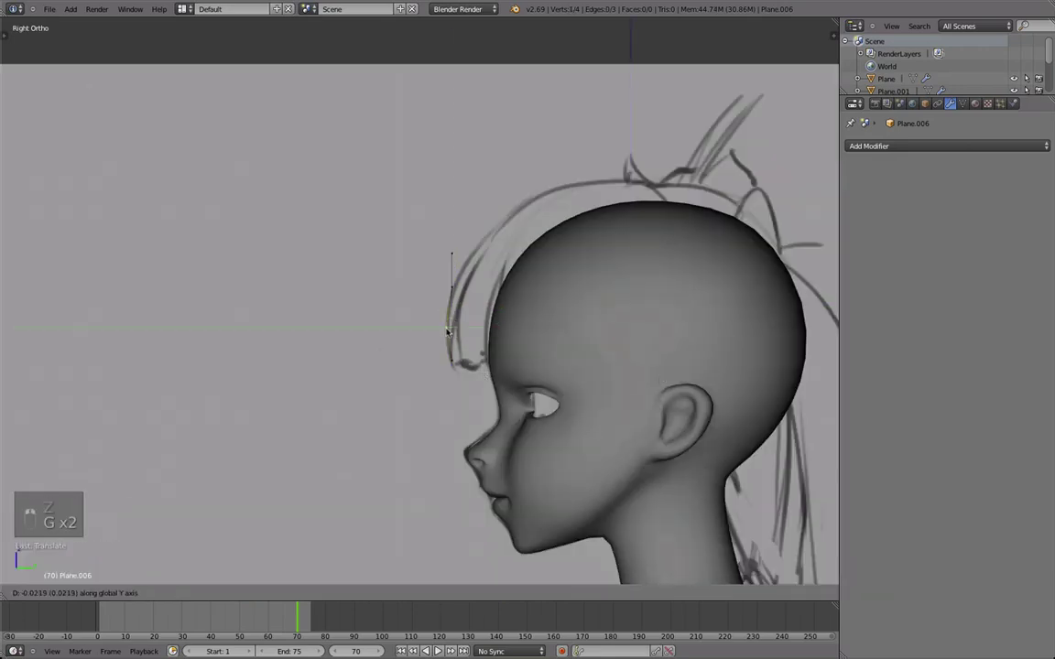
click(448, 327)
key(g)
middle_click(479, 258)
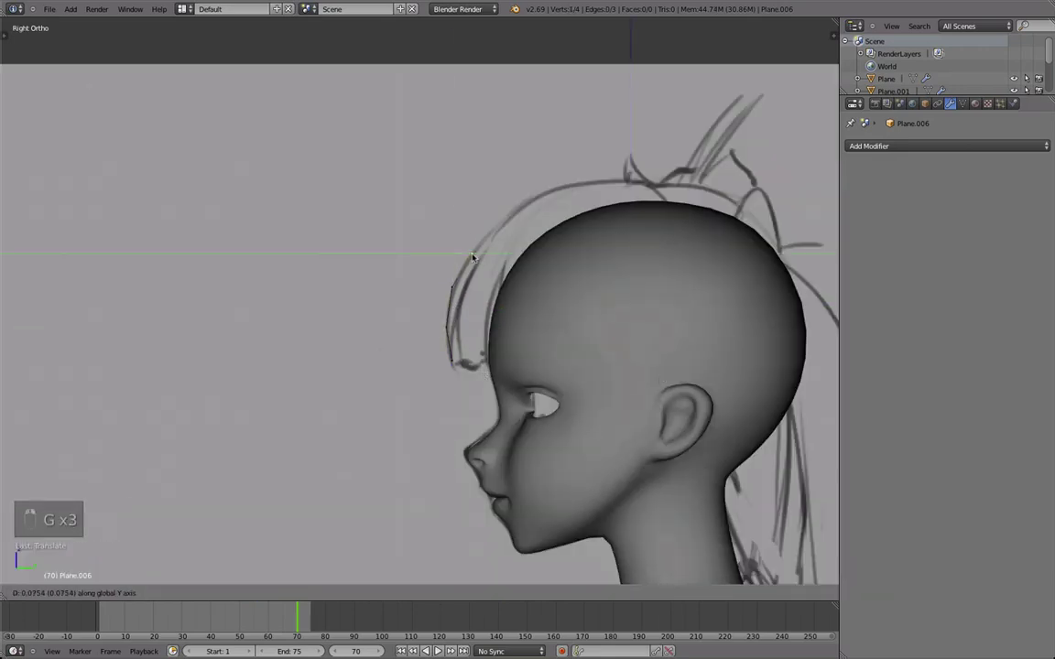
click(473, 257)
- Extrude three more segments from the strand's top vertex up towards the crown in front view
middle_drag(472, 258, 617, 335)
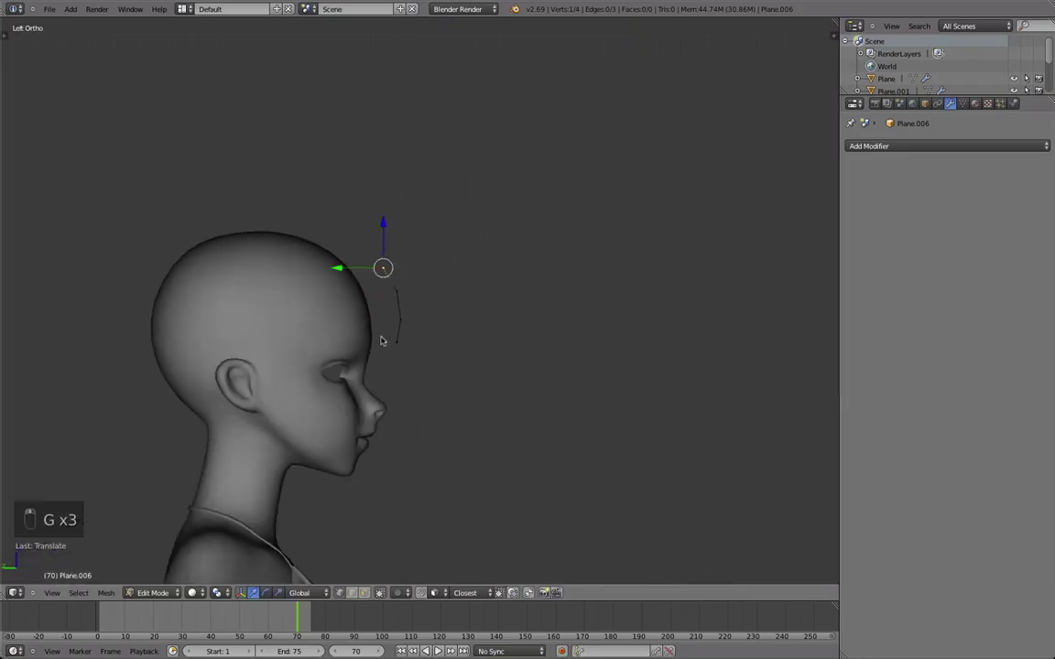
key(KP_1)
scroll(292, 285, up, 5)
key(z)
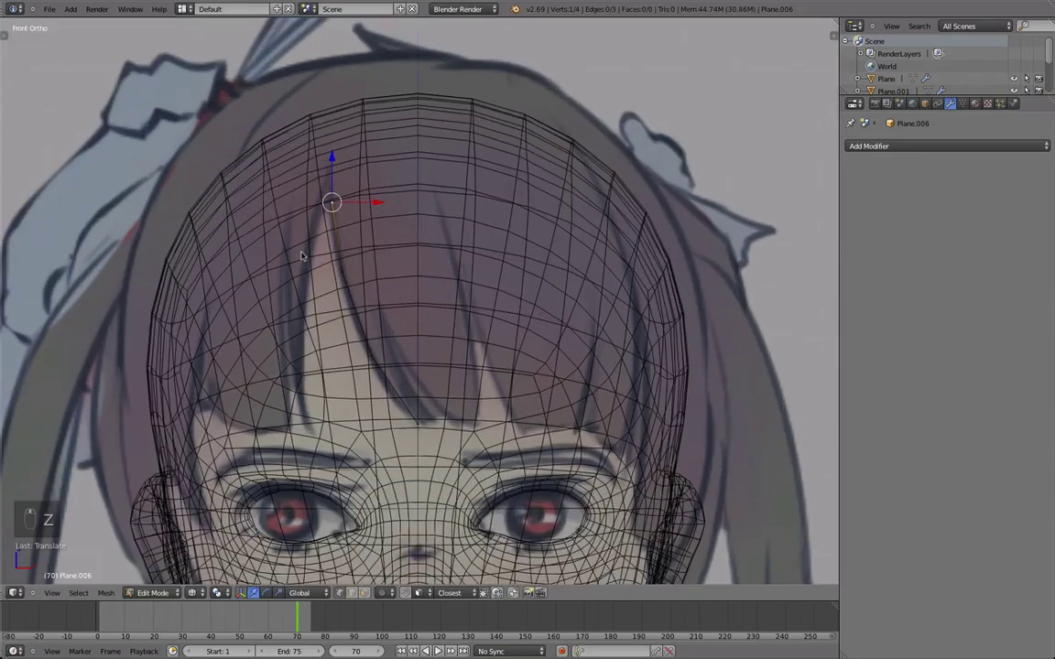
middle_drag(360, 293, 375, 265)
key(KP_1)
key(e)
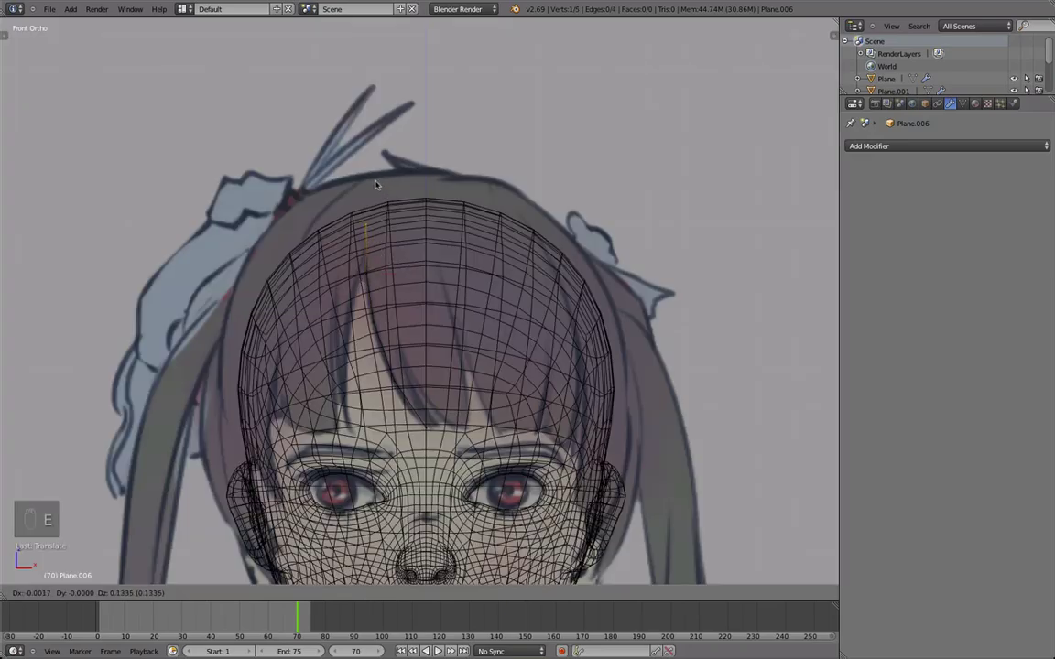
click(376, 185)
key(e)
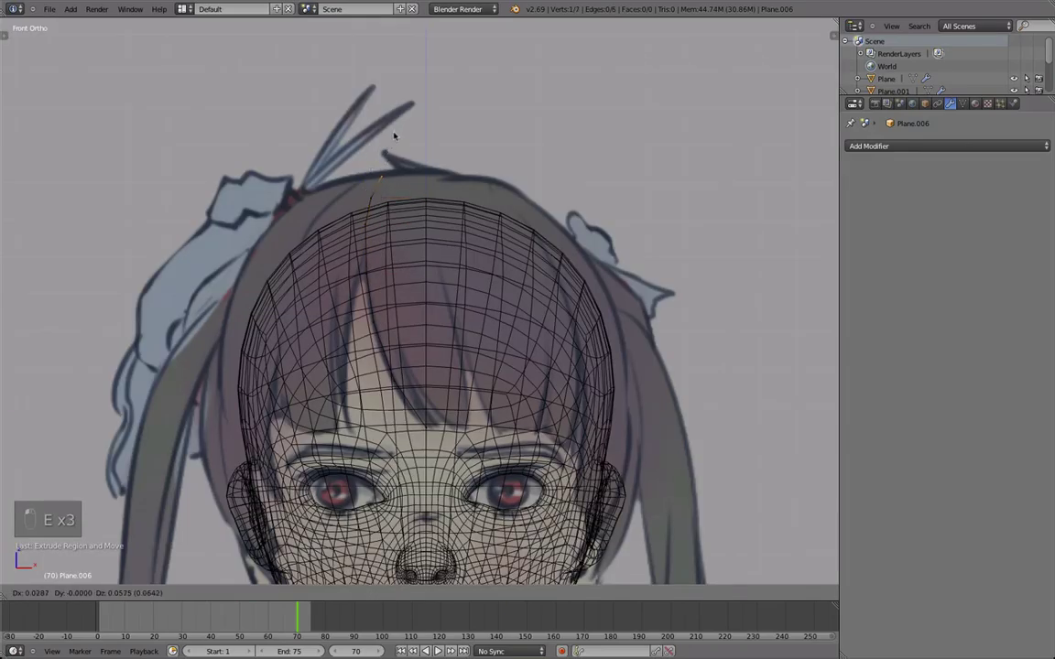
click(395, 136)
- Move the strand's topmost vertex back in side view to the hair outline above the head
middle_drag(542, 286, 334, 298)
key(g)
shift+middle_drag(641, 377, 549, 386)
click(573, 378)
right_click(309, 224)
key(g)
right_click(310, 224)
- Move the two vertices below the topmost one back along the Y axis onto the hair outline
right_click(312, 209)
key(g)
middle_drag(366, 212, 439, 216)
click(404, 216)
right_click(304, 240)
key(g)
middle_drag(314, 239, 344, 237)
click(352, 236)
- Extrude the strand's end vertex back along the crown in side view and align its height with the drawn outline
middle_drag(377, 271, 449, 307)
scroll(366, 348, down, 3)
middle_drag(302, 391, 412, 403)
key(z)
scroll(572, 360, down, 3)
mouse_move(326, 405)
middle_down()
mouse_move(572, 360)
mouse_move(273, 464)
mouse_move(354, 448)
mouse_move(508, 466)
mouse_move(440, 511)
mouse_move(301, 261)
mouse_move(322, 488)
mouse_move(466, 266)
mouse_move(375, 292)
mouse_move(407, 206)
middle_up()
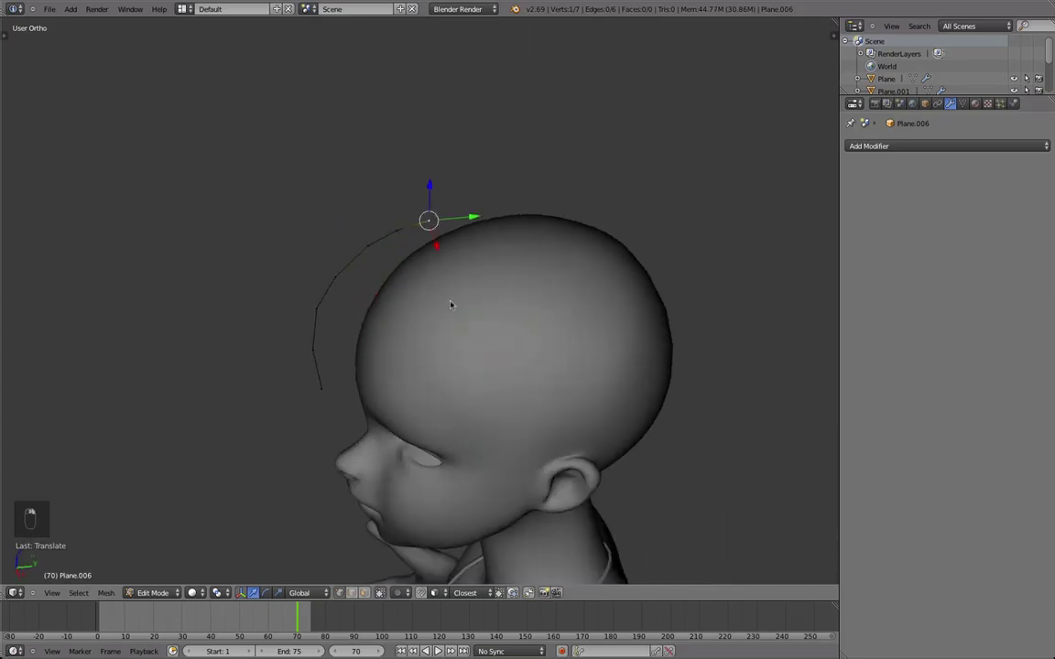
mouse_move(453, 307)
middle_down()
mouse_move(364, 306)
mouse_move(308, 323)
mouse_move(334, 322)
middle_up()
key(KP_3)
scroll(366, 310, up, 2)
key(e)
middle_click(403, 299)
click(424, 301)
key(g)
middle_click(430, 300)
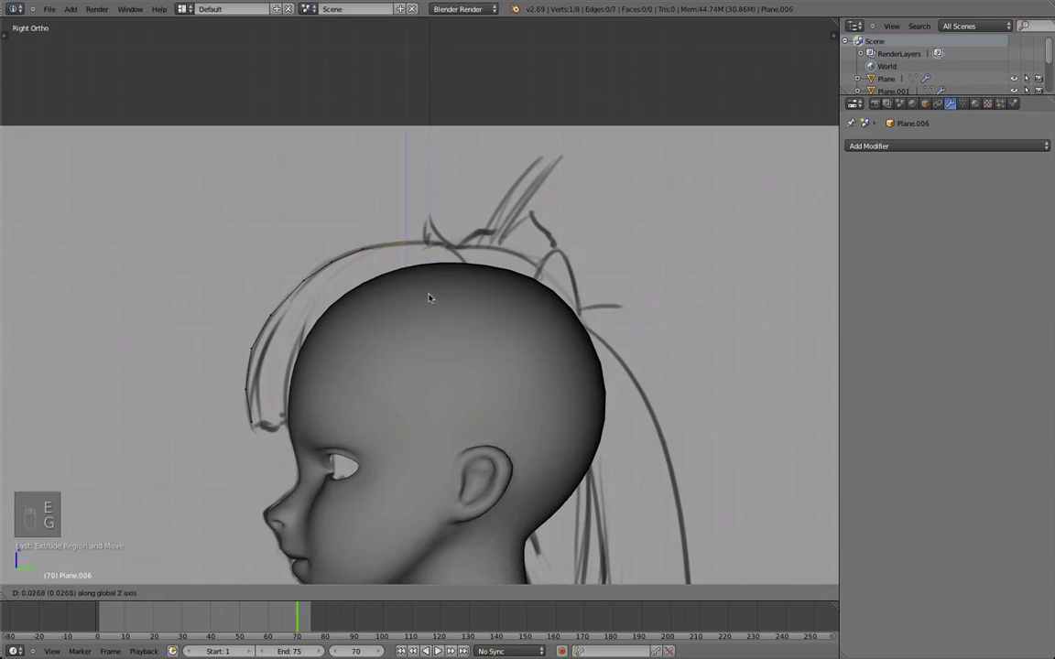
click(429, 297)
- Extrude two more segments back along the crown and down towards the scalp
key(e)
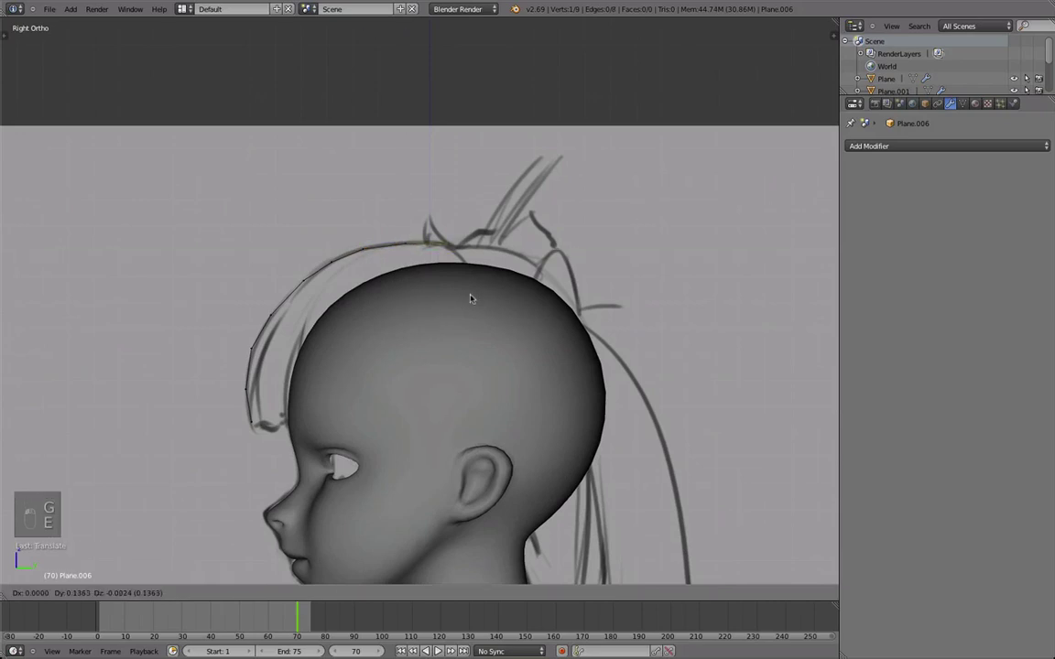
click(472, 299)
key(e)
click(493, 311)
- Move two of the strand's vertices near the crown along the X axis to smooth its curve
middle_drag(493, 311, 433, 422)
right_click(403, 313)
mouse_move(403, 313)
middle_down()
mouse_move(441, 368)
mouse_move(410, 309)
middle_up()
key(g)
key(x)
click(423, 367)
shift+right_click(377, 383)
key(g)
key(x)
click(377, 382)
- Shift another strand vertex along the X axis and fine-tune its position
right_click(424, 289)
key(g)
key(x)
click(472, 320)
key(r)
click(474, 322)
key(g)
click(474, 322)
- Duplicate the whole strand edge in front view and place the copy sideways along the X axis
key(a)
scroll(402, 478, down, 4)
scroll(401, 384, up, 3)
middle_drag(402, 478, 447, 313)
key(KP_1)
key(z)
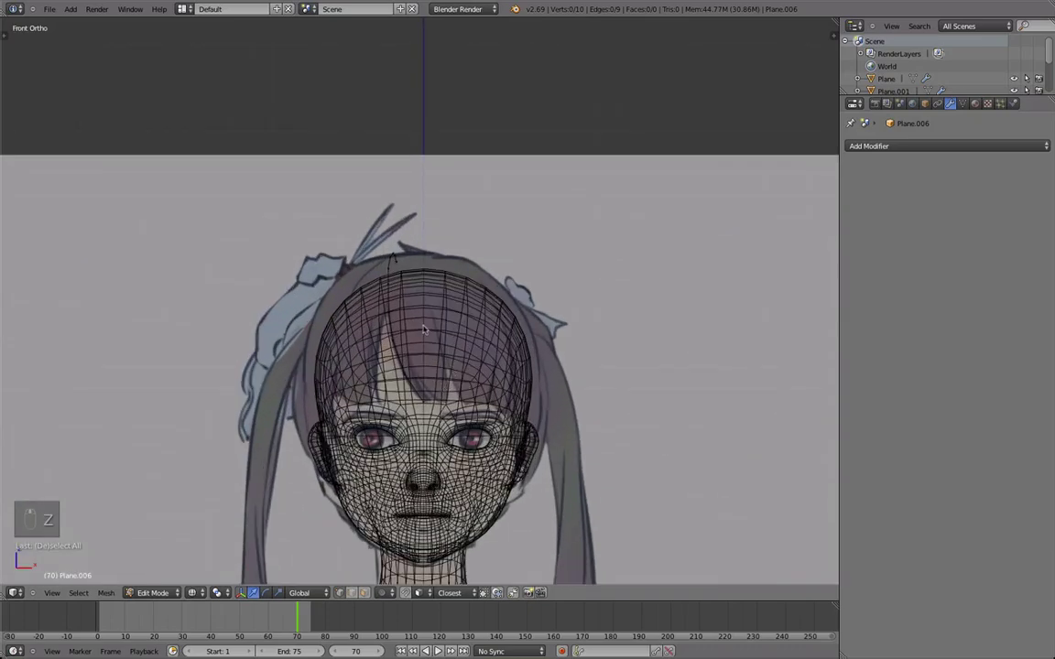
scroll(401, 346, up, 2)
key(a)
key(shift+d)
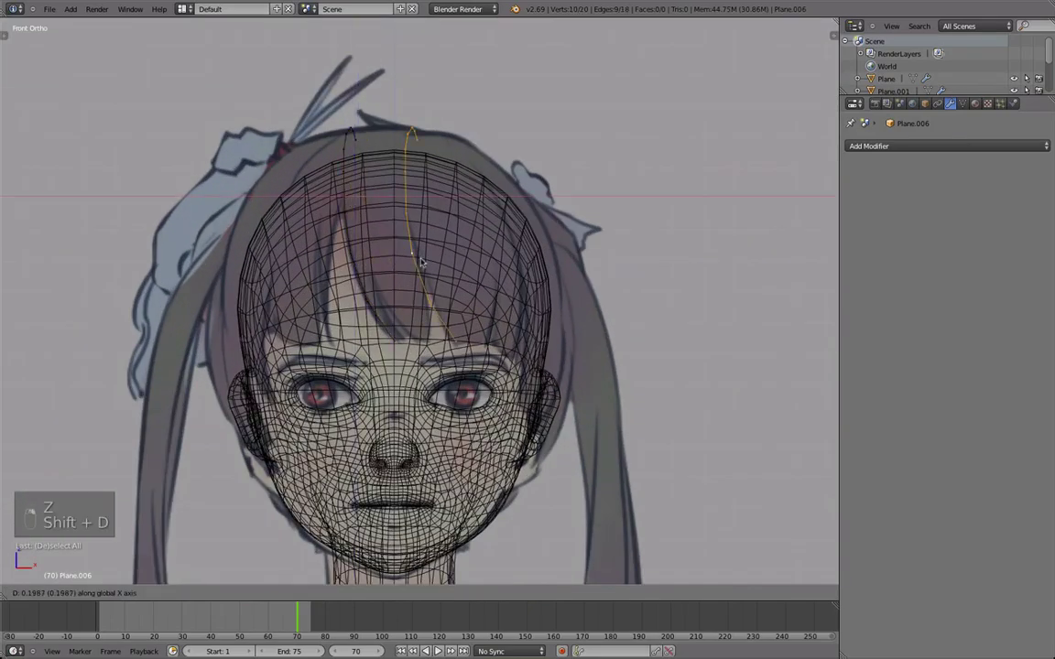
click(479, 344)
- Move the copy's two lowest vertices along the X axis onto the other edge of the drawn central bang
key(g)
key(x)
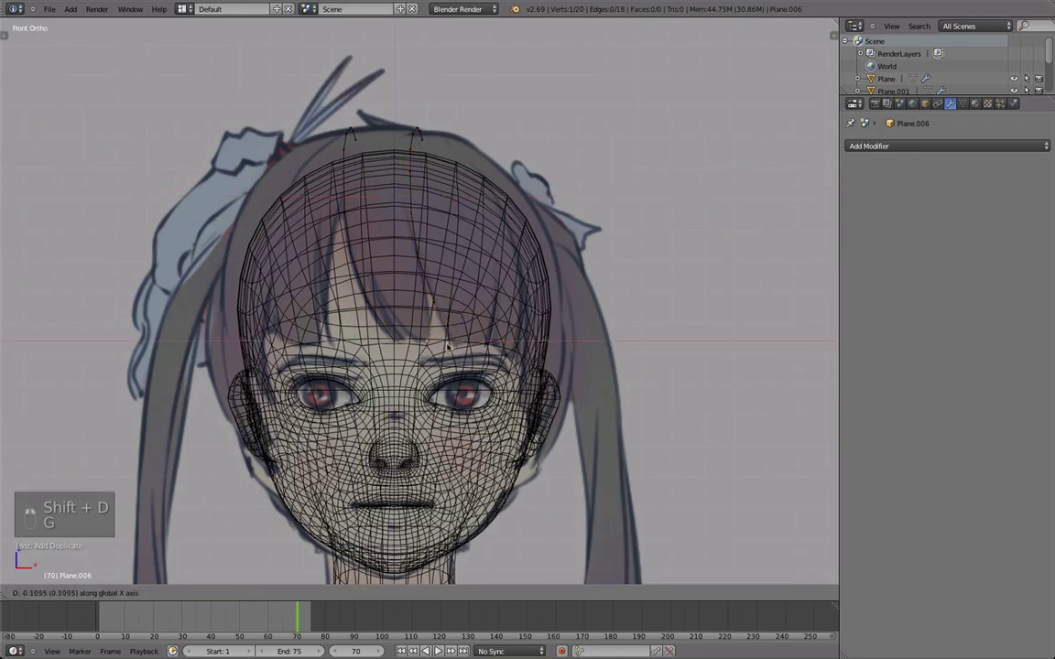
click(448, 346)
key(g)
key(x)
click(438, 345)
- Move the copied strand edge's vertices over the forehead and upper head along the X axis to follow the drawn bang's edge
scroll(407, 189, up, 1)
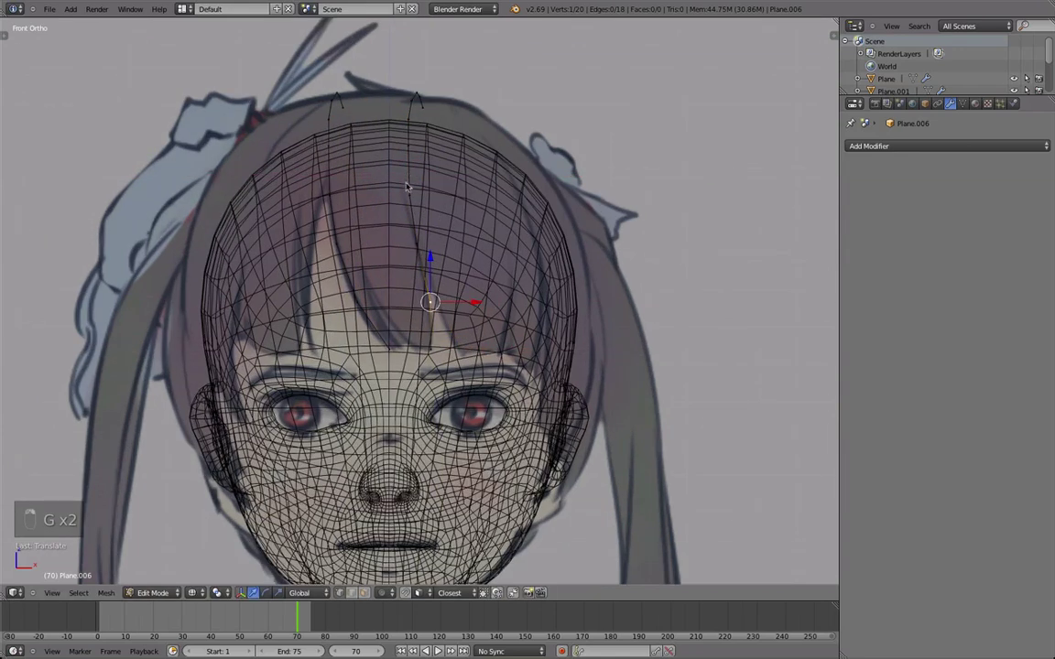
key(g)
click(405, 187)
key(g)
key(x)
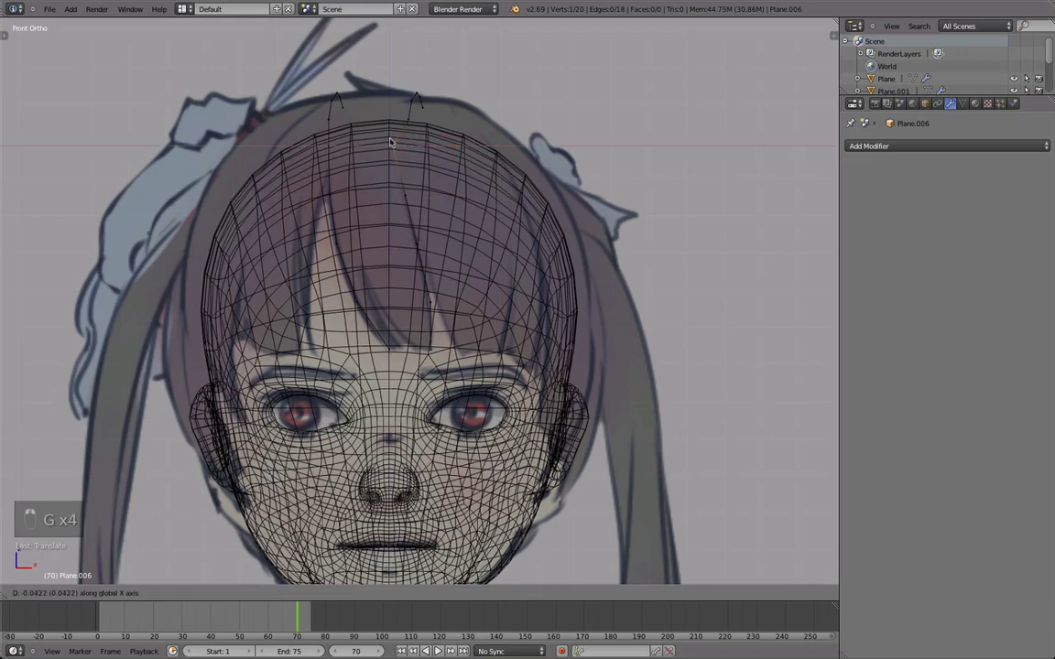
click(401, 144)
key(g)
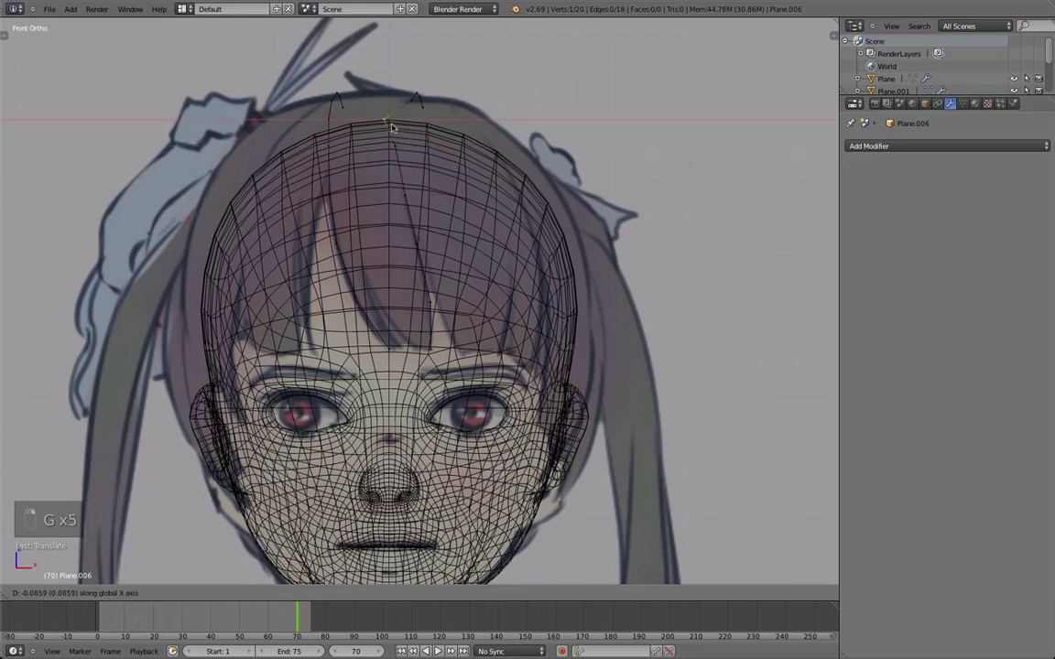
click(391, 127)
- Move the copy's two vertices at the crown along the X axis toward the original strand edge
key(g)
key(x)
click(374, 97)
key(g)
key(x)
click(360, 89)
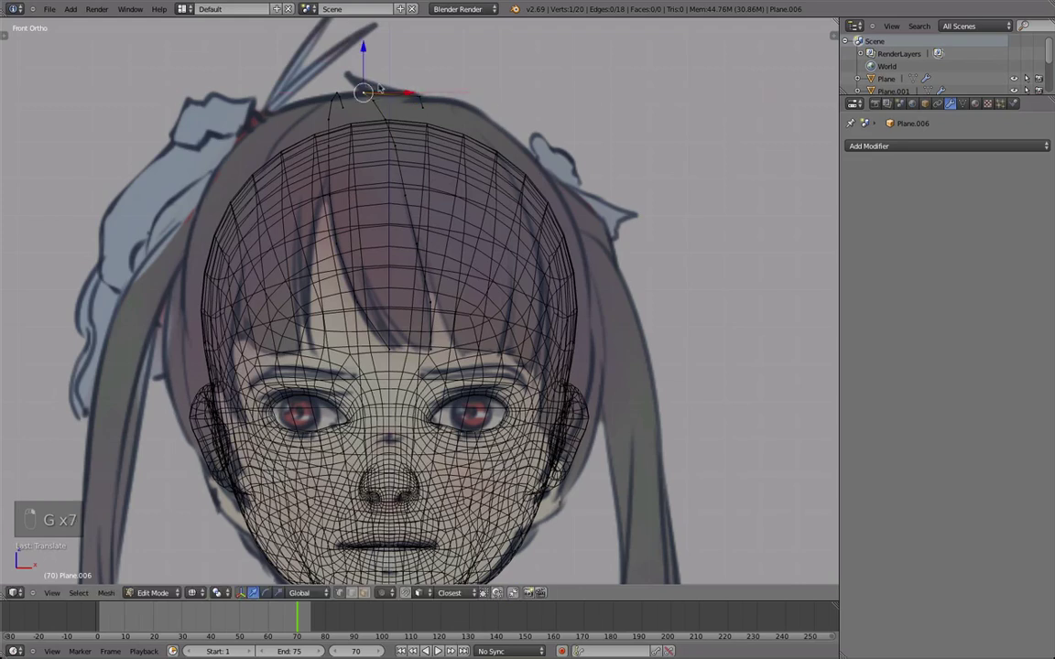
- Shift the copy's endmost vertices behind the crown along the X axis toward the original strand's root
key(g)
key(x)
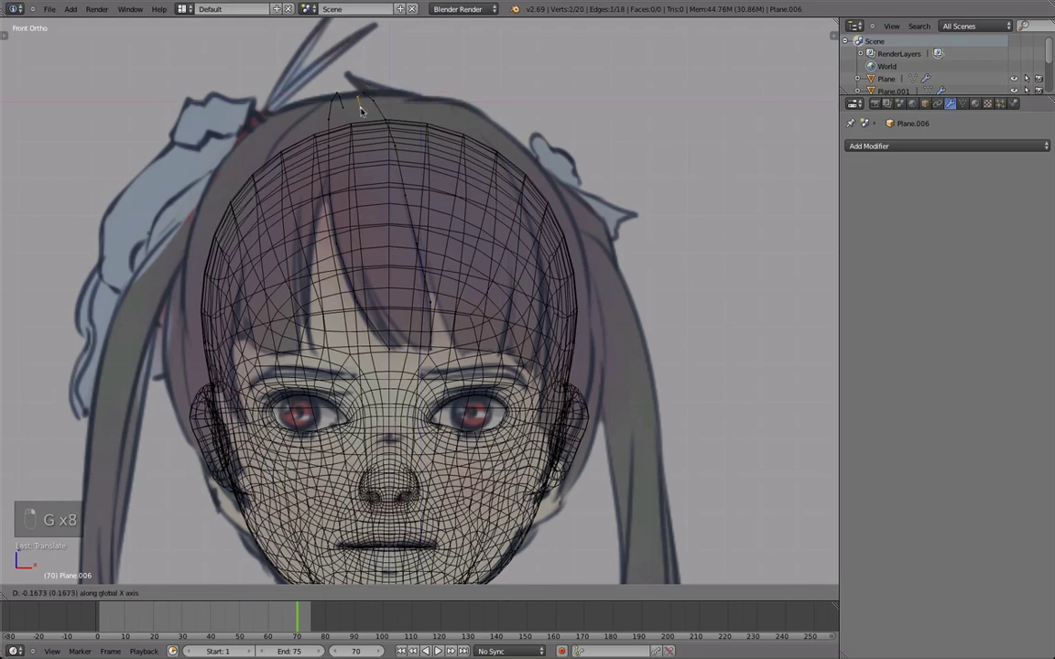
click(359, 108)
right_click(359, 108)
key(g)
key(x)
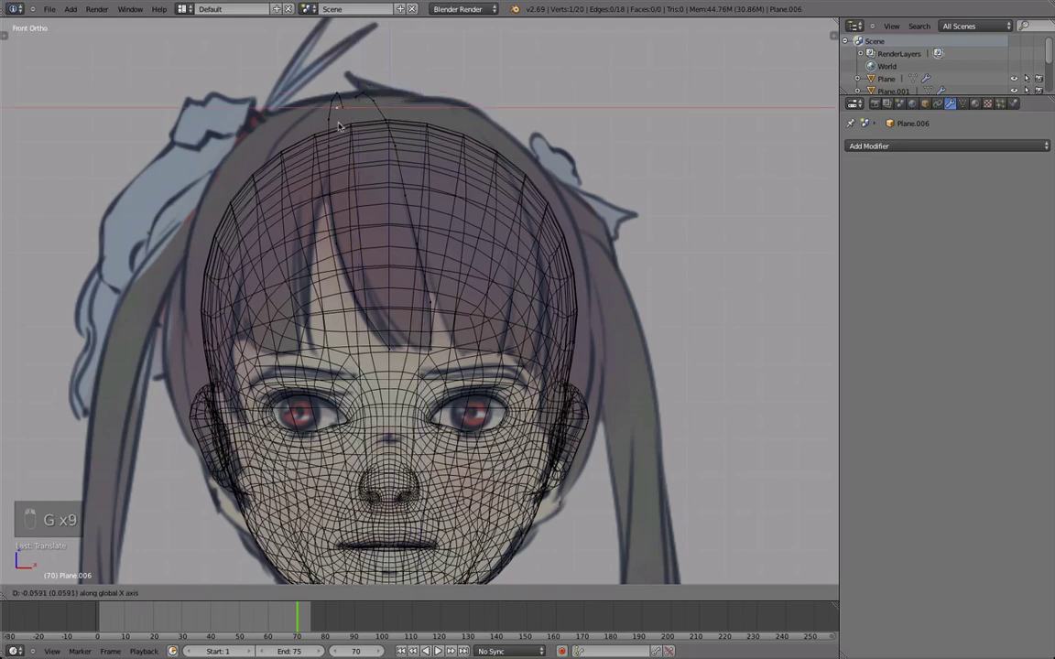
click(351, 127)
- Viewing the head from above in solid shading, adjust the copy's end vertex so the two strand roots meet
key(z)
scroll(399, 193, down, 4)
middle_drag(540, 196, 335, 370)
scroll(514, 571, up, 3)
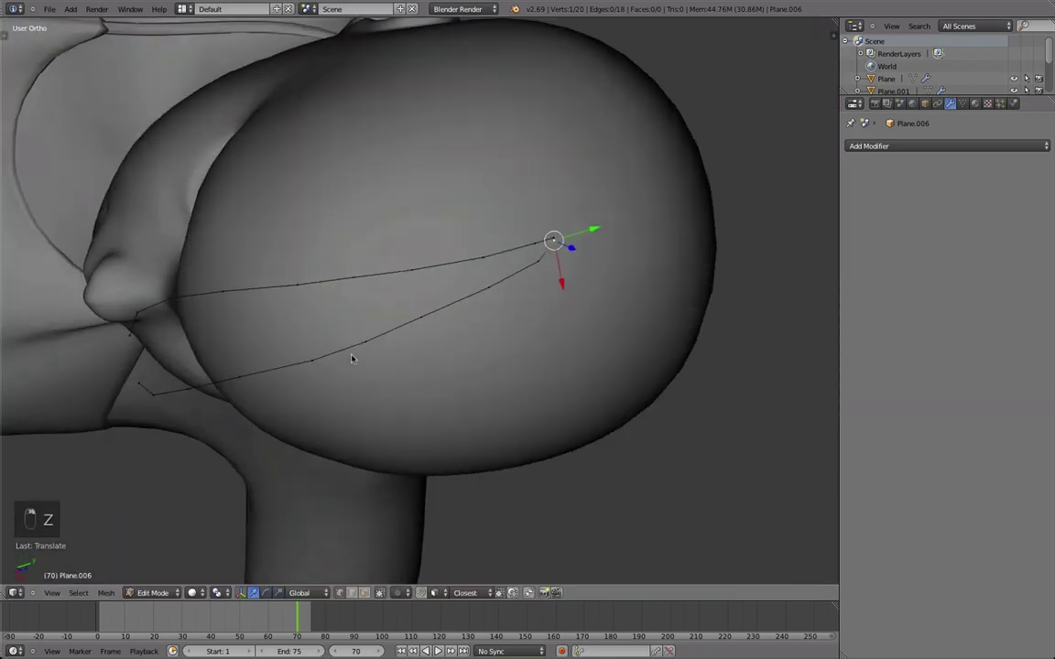
right_click(316, 365)
drag(343, 391, 349, 383)
right_drag(547, 242, 540, 228)
- Examine the side reference's bangs and full-length ponytail against the head and body in wireframe
scroll(538, 264, down, 4)
mouse_move(504, 264)
middle_down()
mouse_move(464, 263)
mouse_move(396, 110)
middle_up()
scroll(370, 275, down, 1)
key(KP_3)
scroll(458, 227, up, 3)
key(z)
scroll(472, 313, down, 2)
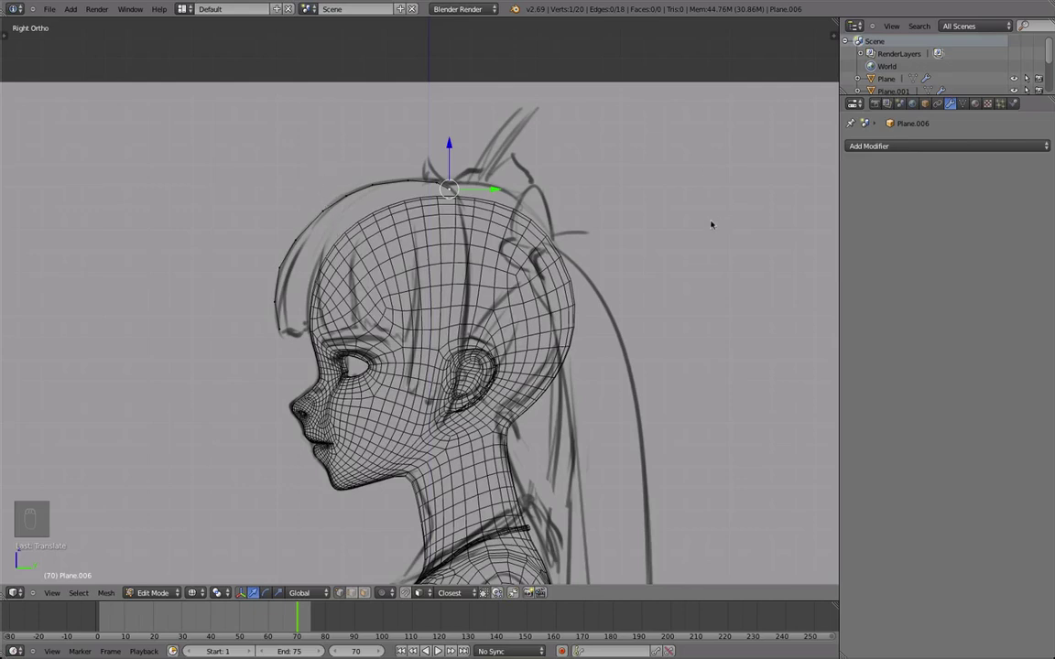
right_drag(544, 213, 483, 231)
scroll(519, 394, down, 6)
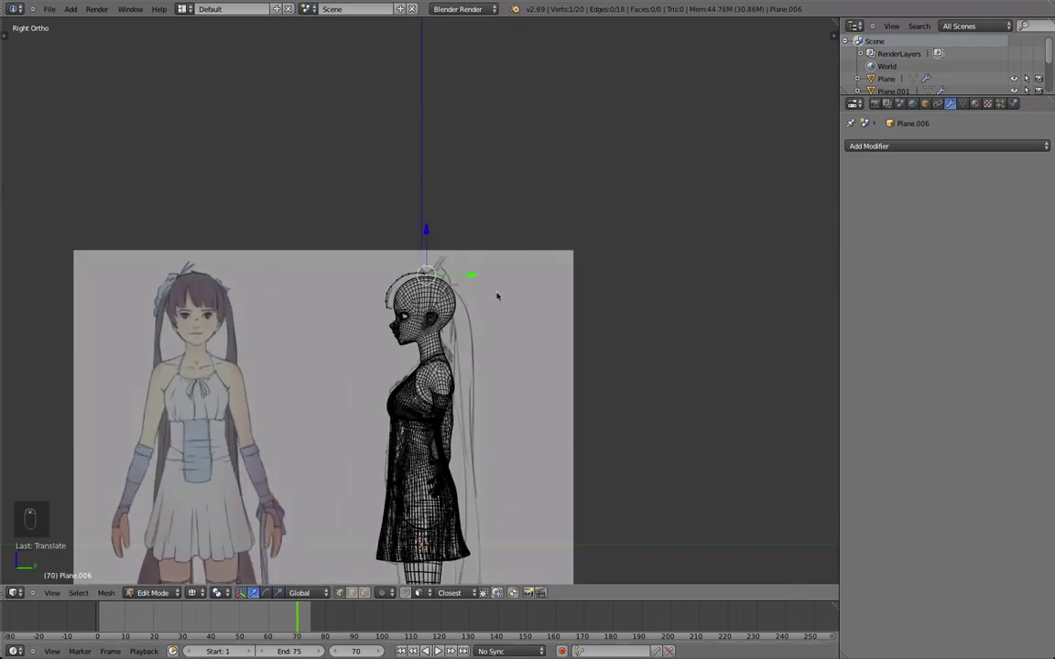
scroll(498, 427, down, 1)
mouse_move(498, 426)
middle_down()
mouse_move(415, 471)
mouse_move(490, 442)
middle_up()
key(KP_3)
scroll(443, 439, down, 2)
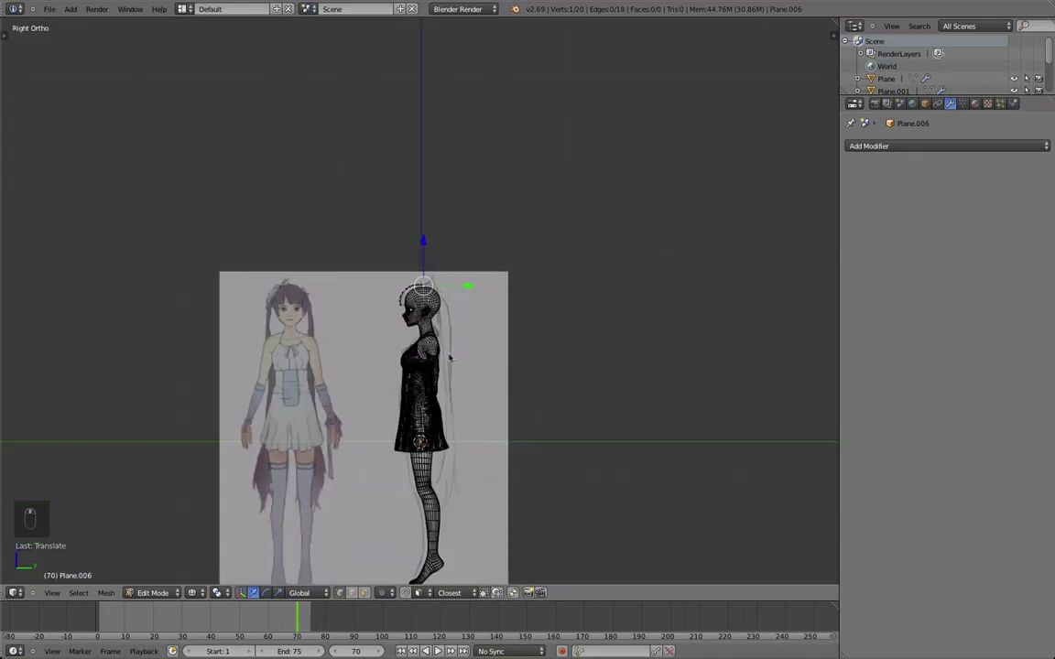
shift+middle_drag(449, 334, 438, 233)
scroll(448, 357, up, 1)
scroll(447, 348, up, 2)
scroll(446, 183, down, 2)
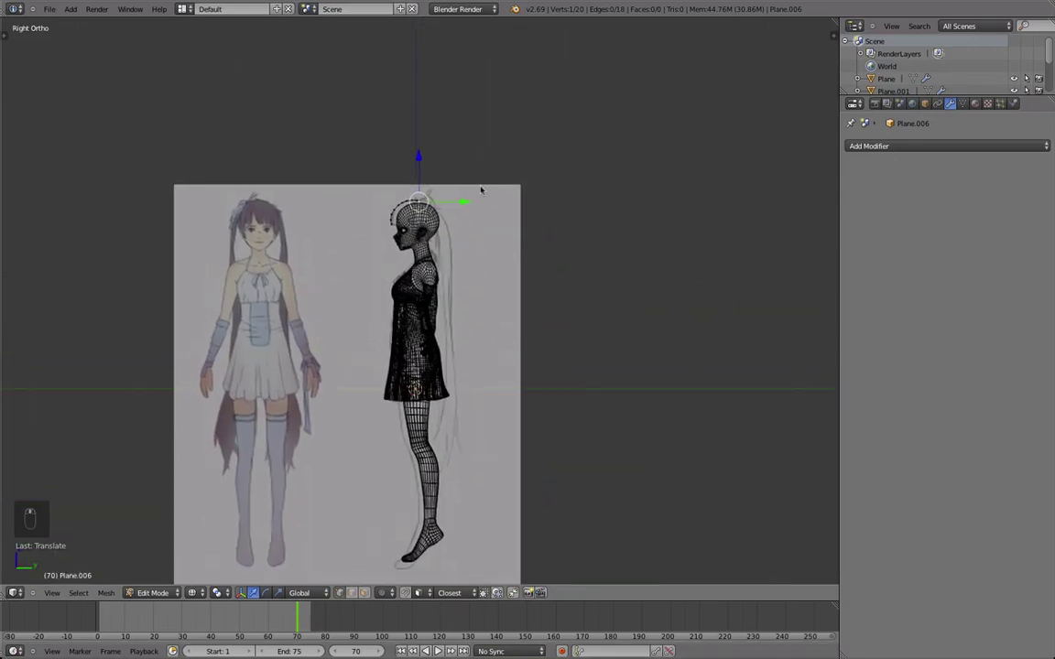
scroll(485, 187, up, 6)
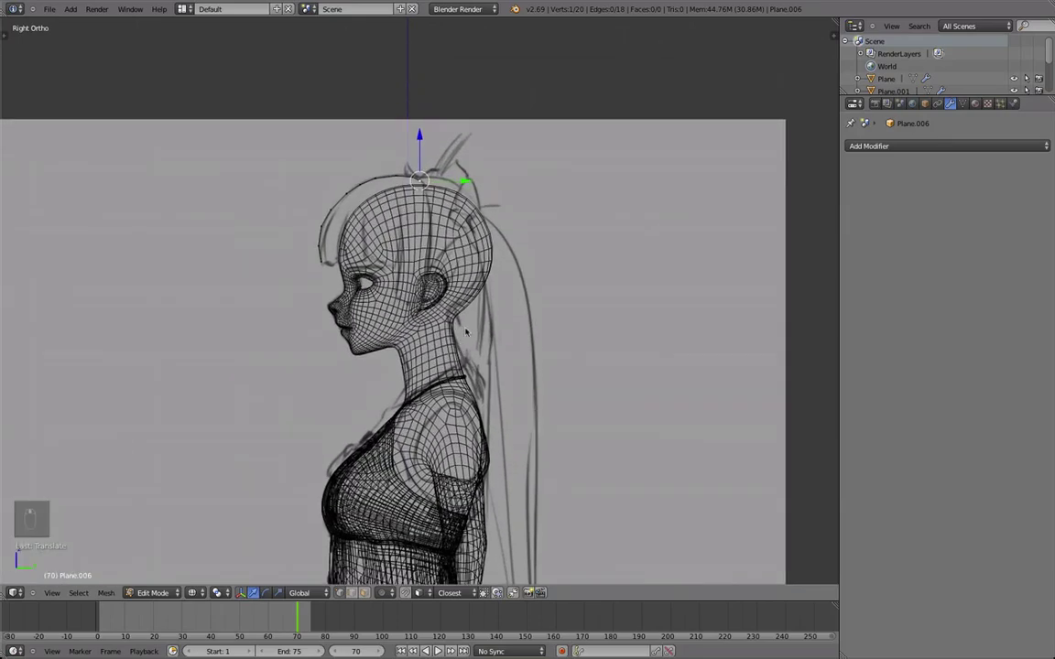
scroll(466, 330, up, 2)
scroll(511, 237, down, 6)
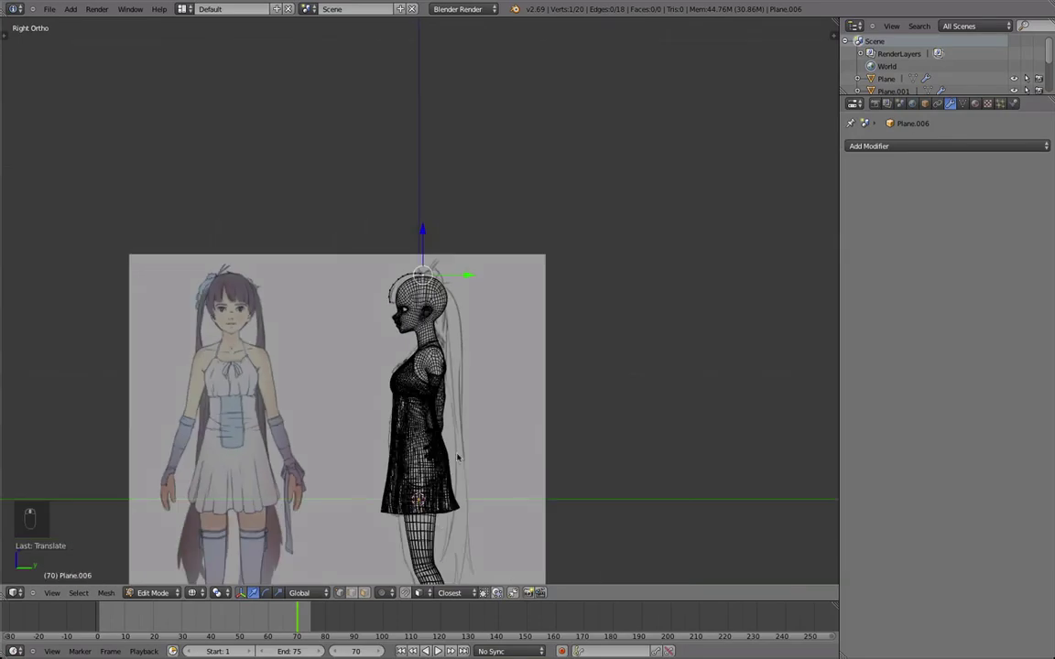
scroll(451, 529, down, 4)
scroll(454, 429, up, 9)
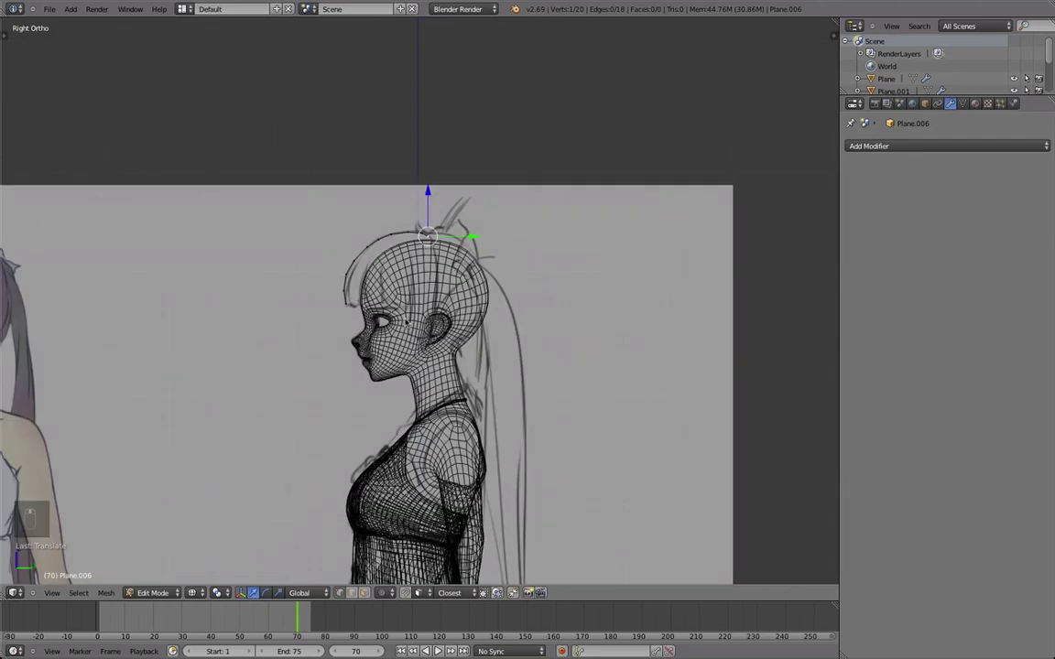
middle_drag(470, 441, 461, 432)
scroll(424, 376, down, 2)
scroll(430, 353, up, 7)
scroll(433, 349, down, 1)
- Move the copy's vertex just above its lower tip slightly along the X axis in front view to match the drawn bang
middle_drag(434, 349, 242, 376)
key(z)
key(KP_1)
scroll(337, 337, up, 4)
key(z)
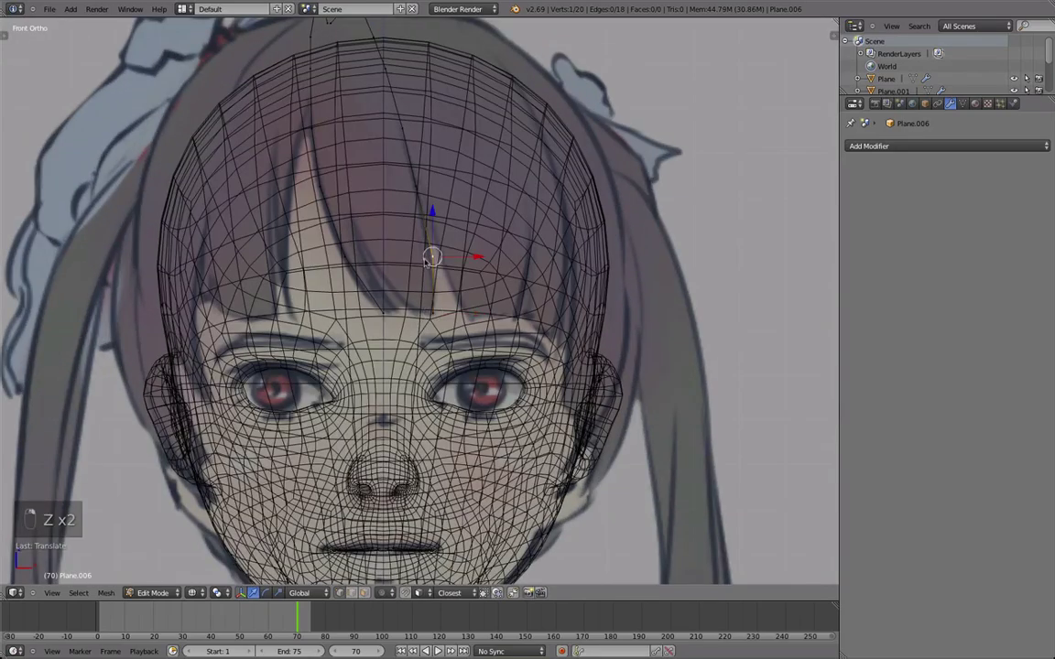
key(g)
key(x)
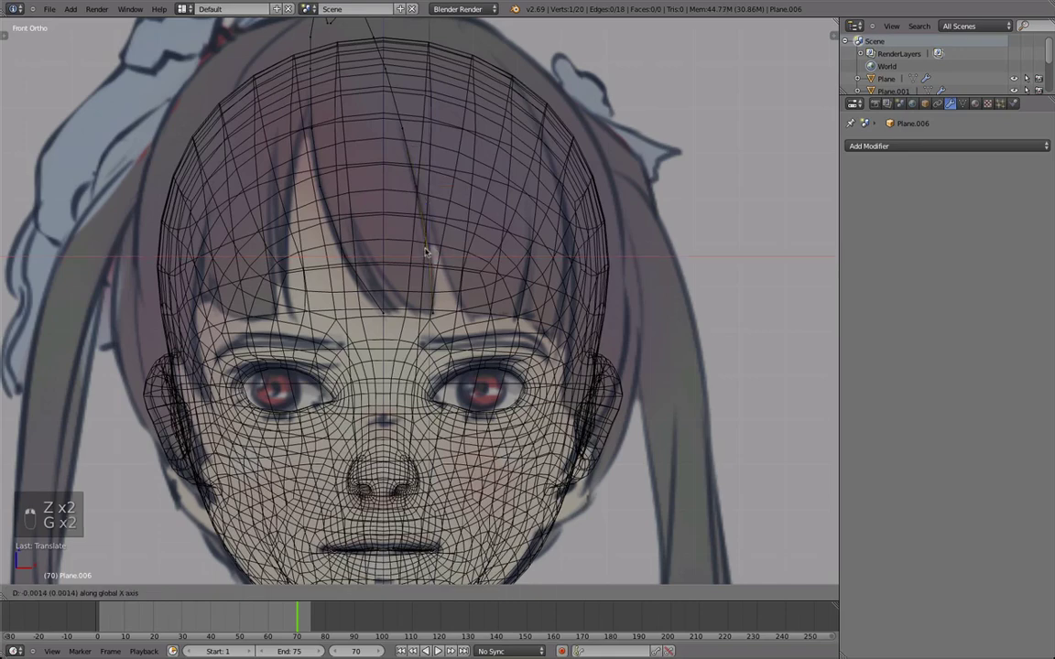
click(425, 252)
- Inspect both strand edges around the head from front, side and angled views
scroll(423, 263, down, 3)
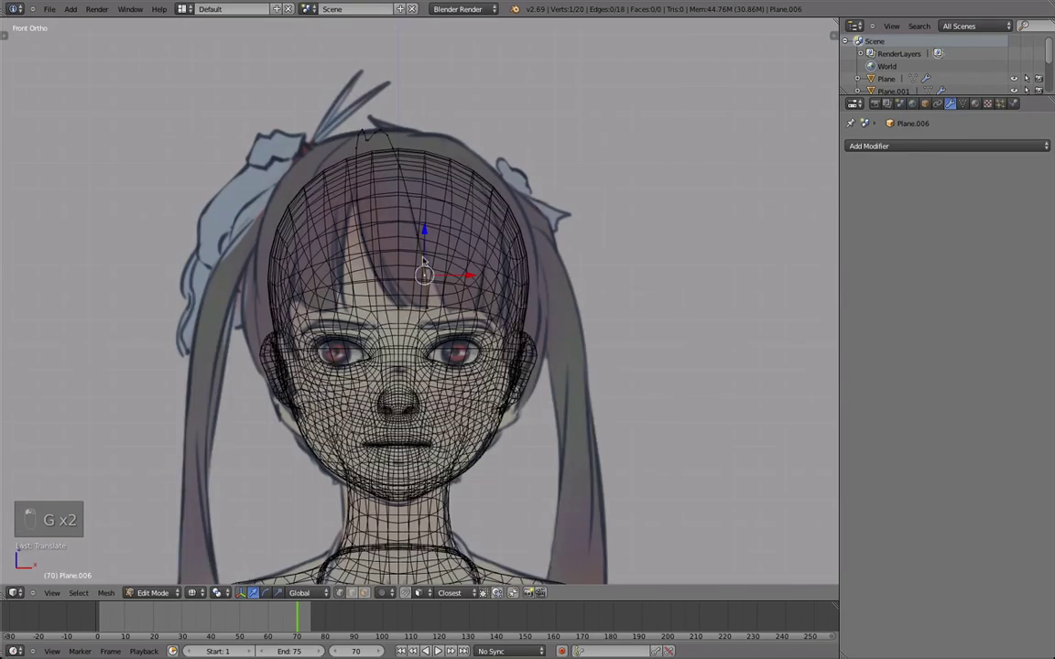
mouse_move(435, 212)
middle_down()
mouse_move(417, 354)
mouse_move(280, 189)
mouse_move(261, 267)
mouse_move(352, 287)
mouse_move(463, 482)
mouse_move(463, 546)
mouse_move(544, 421)
mouse_move(511, 235)
mouse_move(306, 207)
mouse_move(327, 341)
mouse_move(294, 328)
middle_up()
key(z)
key(KP_1)
key(z)
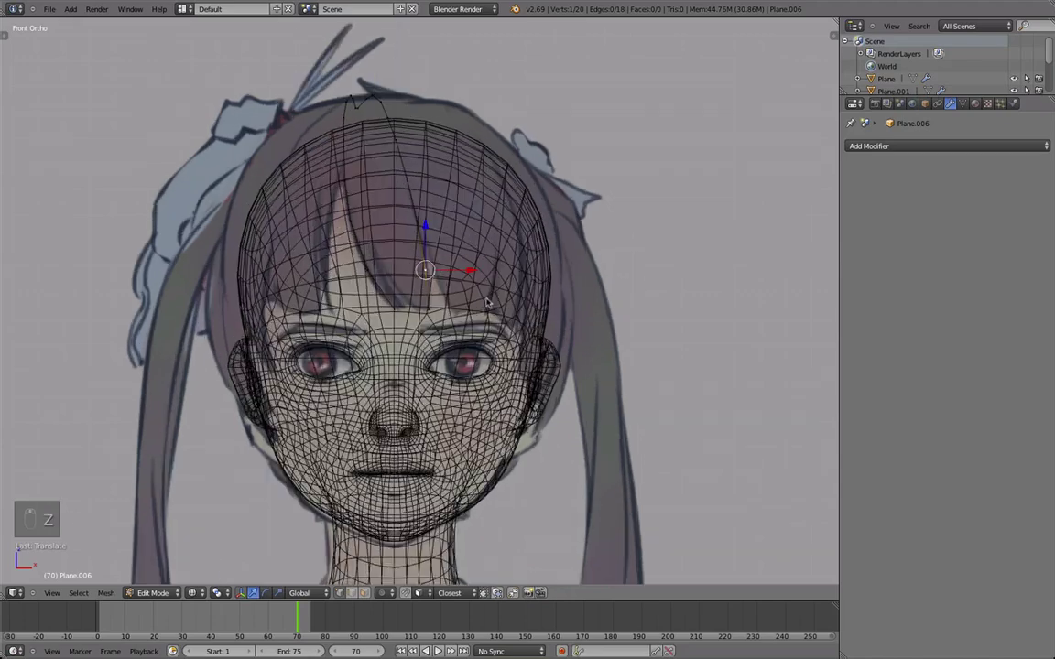
mouse_move(396, 335)
middle_down()
mouse_move(445, 349)
mouse_move(379, 276)
mouse_move(186, 277)
middle_up()
key(z)
key(KP_3)
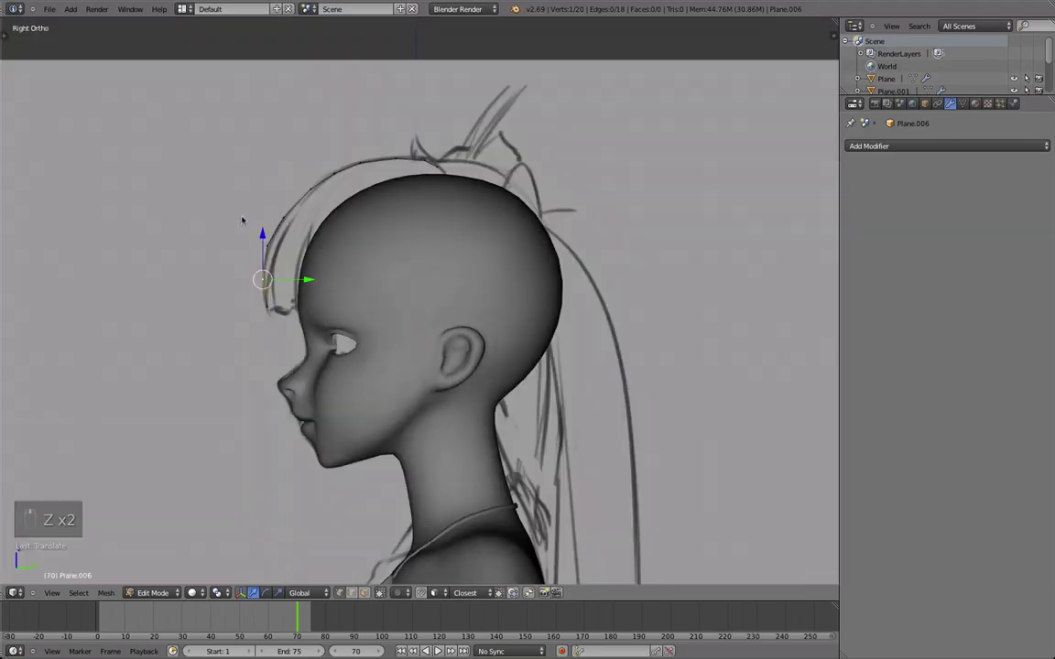
middle_drag(285, 191, 320, 324)
middle_drag(306, 369, 395, 327)
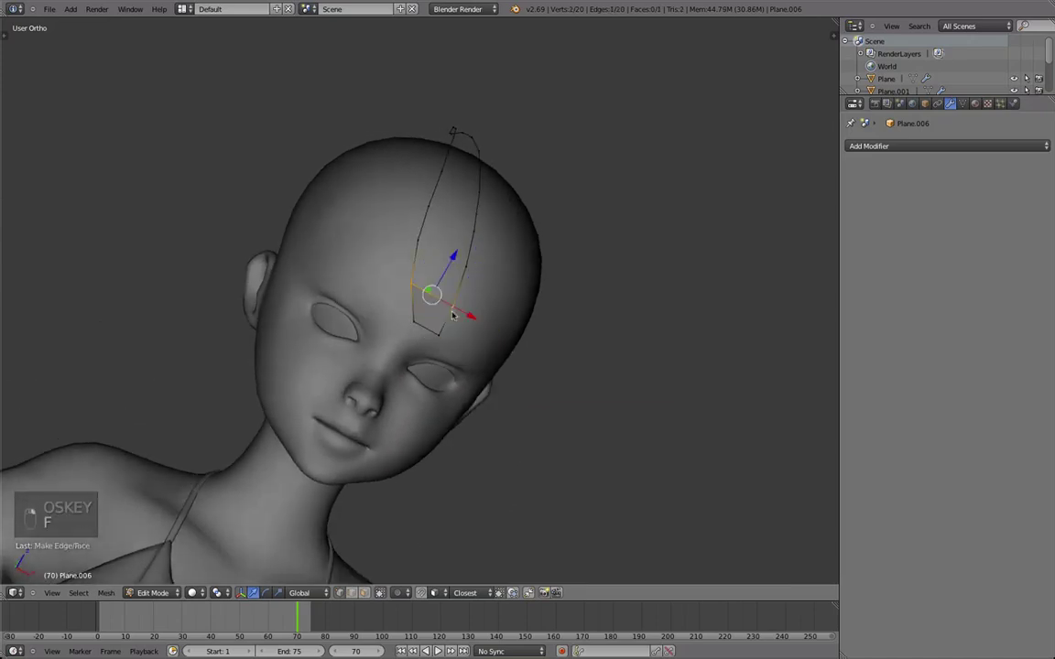
- Fill the gap between the two strand edges with a strip of faces up to the root at the crown
key(g)
key(g)
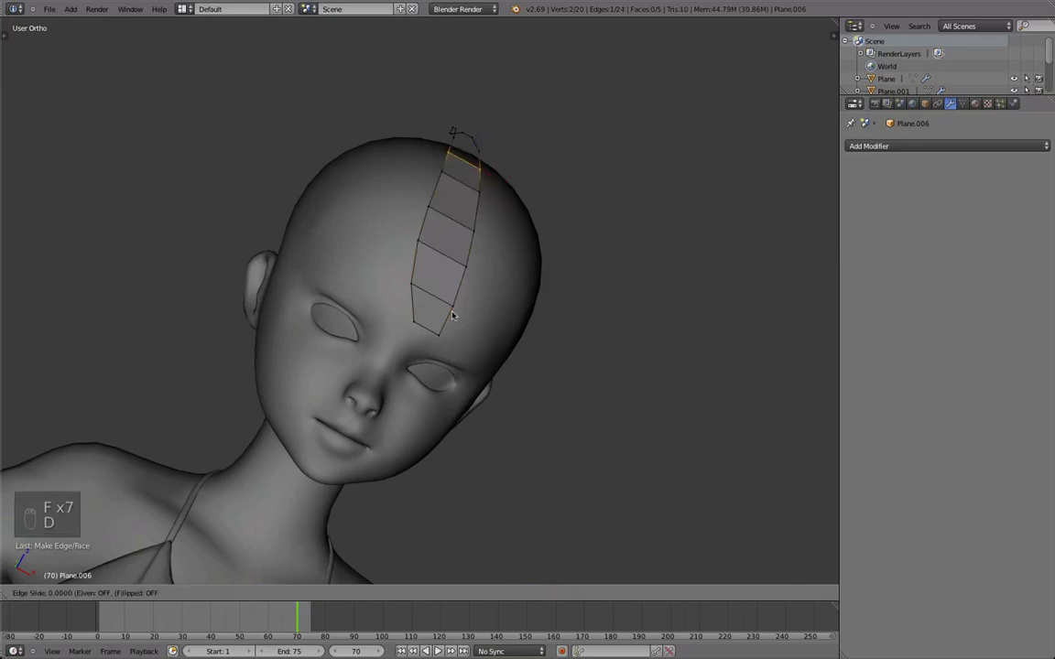
right_click(566, 303)
key(super+z)
key(f)
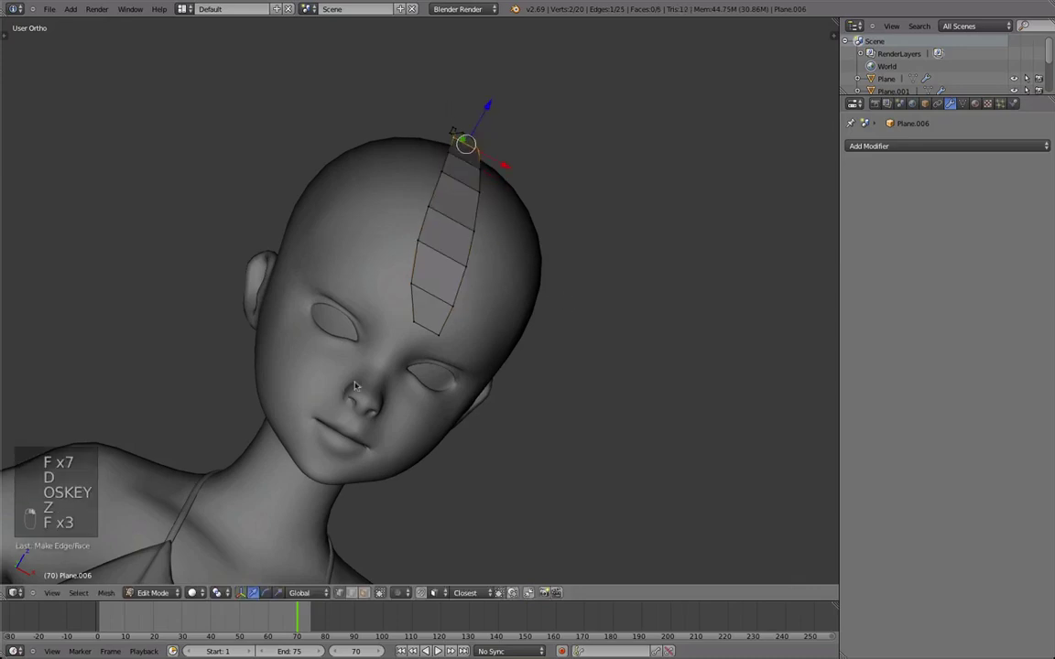
middle_drag(449, 220, 400, 256)
scroll(377, 365, up, 3)
key(f)
key(f)
scroll(400, 256, down, 6)
key(Tab)
- Add a Subdivision Surface modifier to the bang strand and check the smoothed shape from the front
middle_drag(220, 393, 250, 461)
key(t)
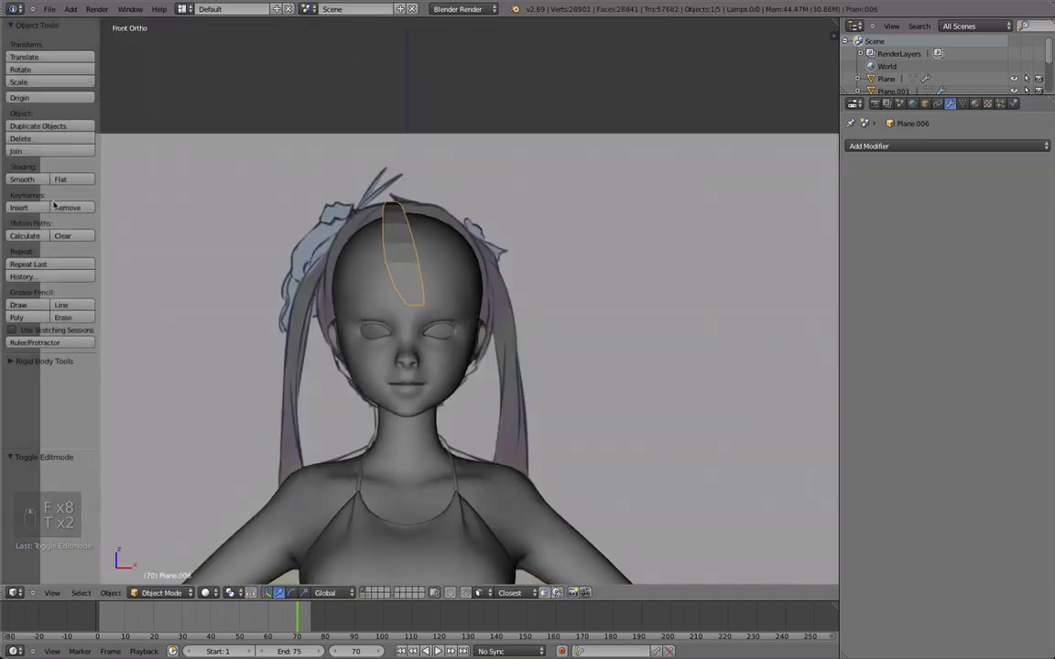
scroll(405, 355, up, 5)
key(Tab)
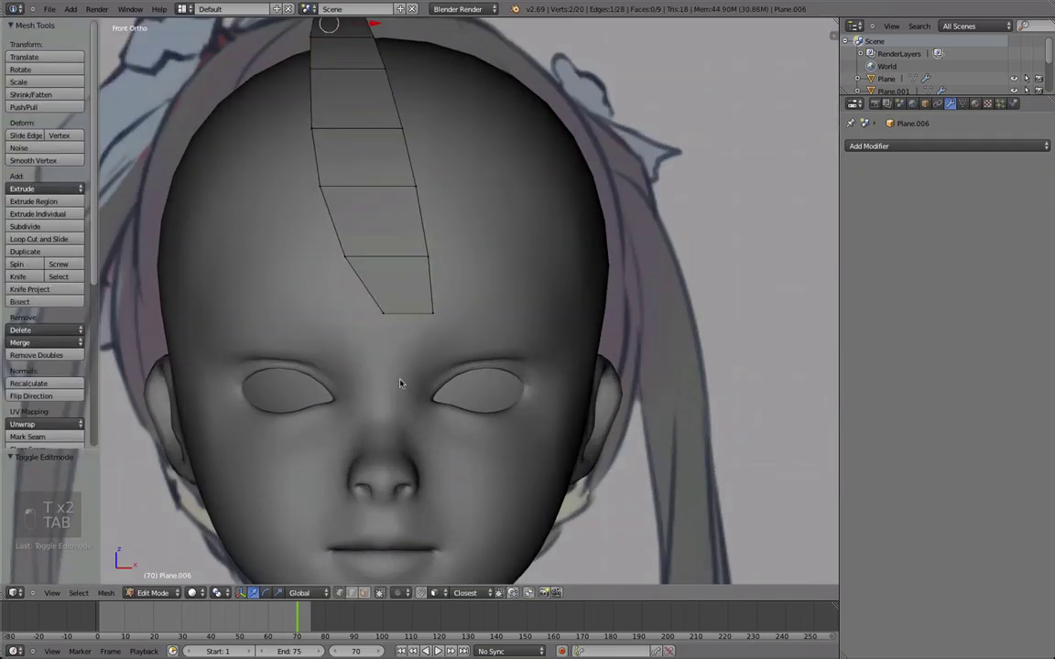
click(929, 147)
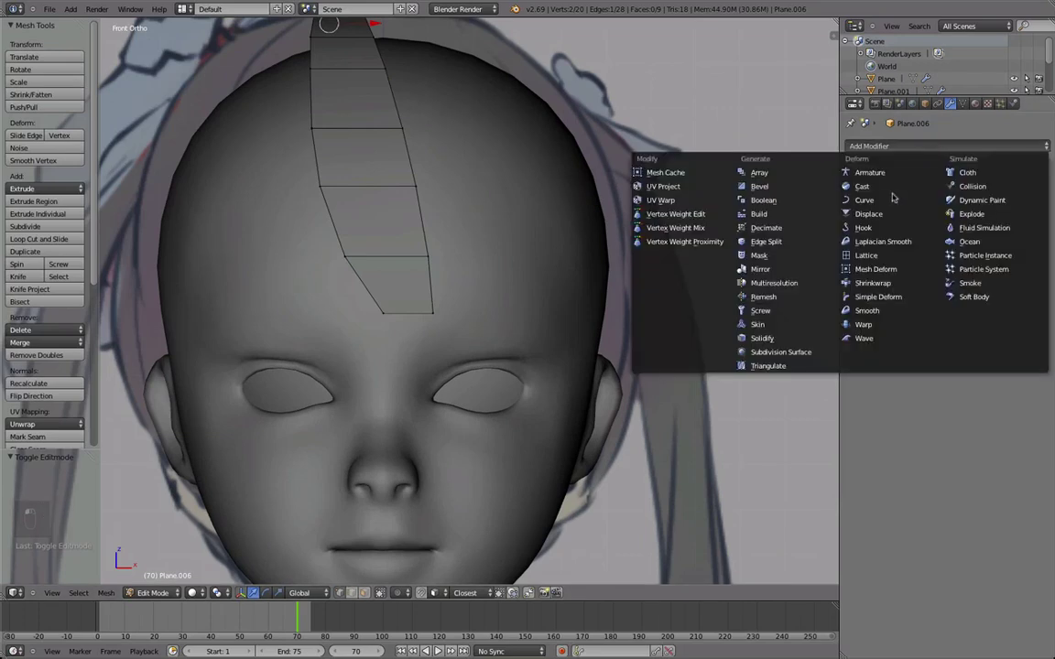
click(802, 354)
key(Tab)
scroll(497, 334, up, 5)
scroll(436, 309, down, 9)
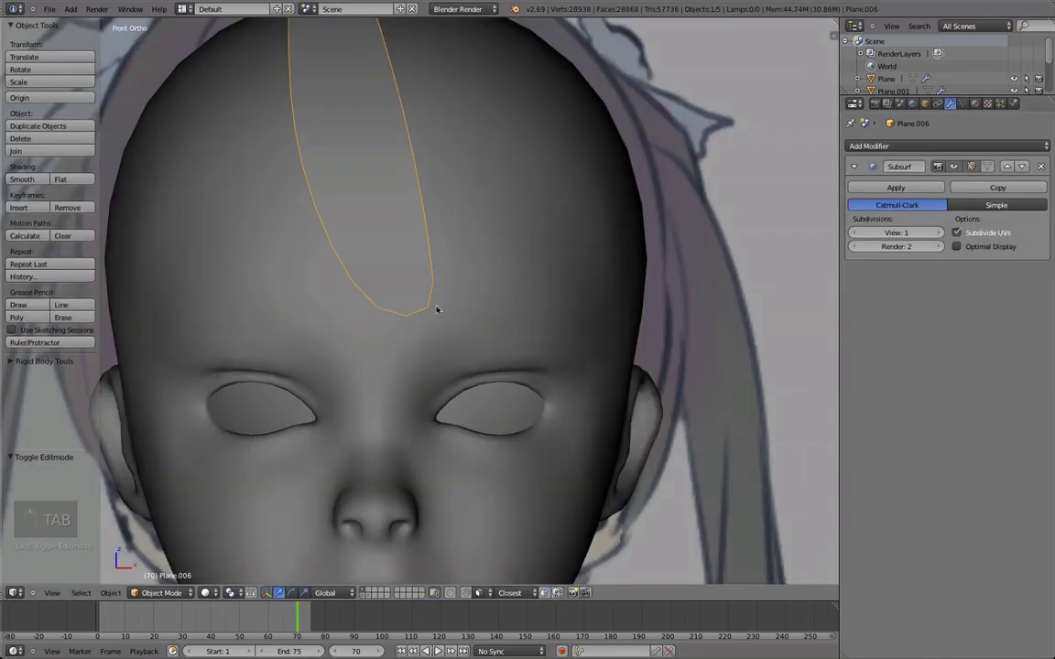
- Insert a single lengthwise loop cut in the strand and slide it toward the inner drawn hair line at the tip
key(z)
key(z)
scroll(448, 242, up, 4)
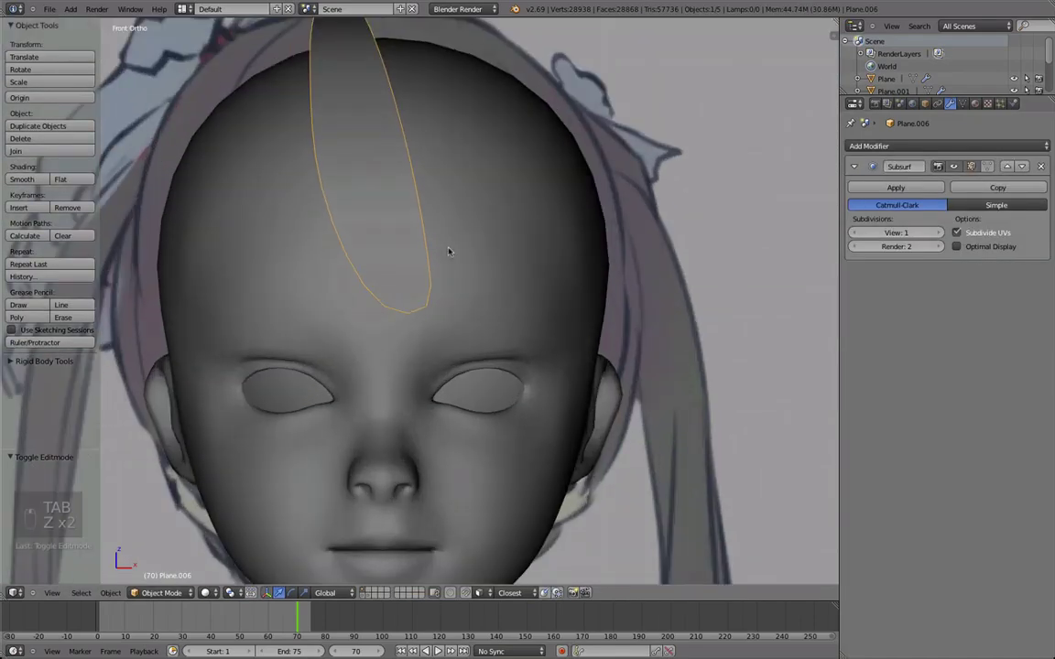
key(z)
scroll(358, 319, up, 3)
key(Tab)
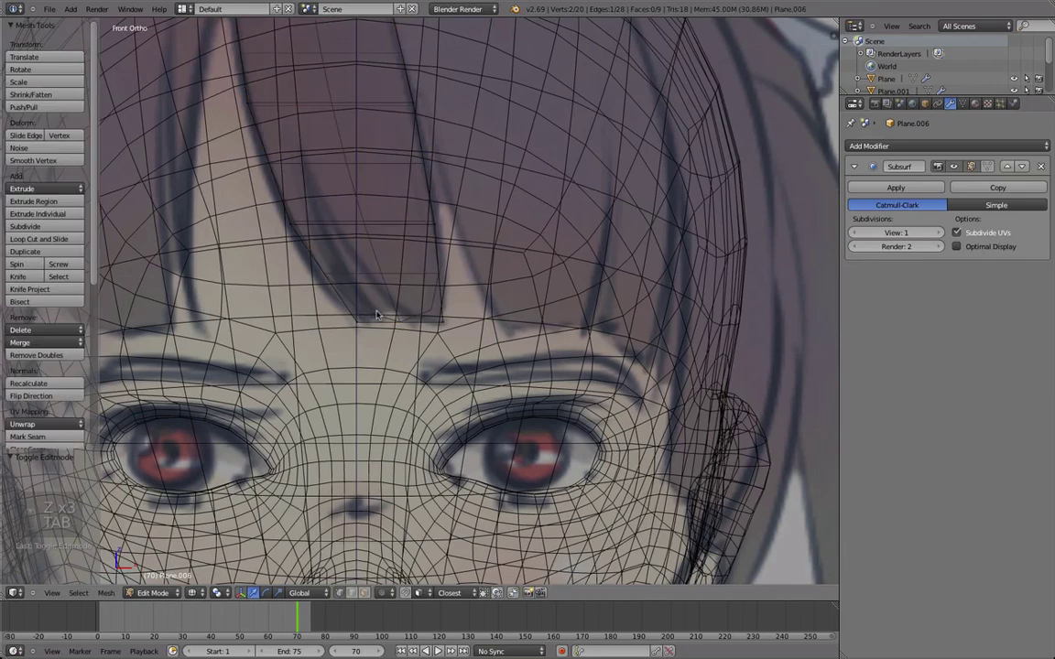
key(ctrl+r)
click(366, 318)
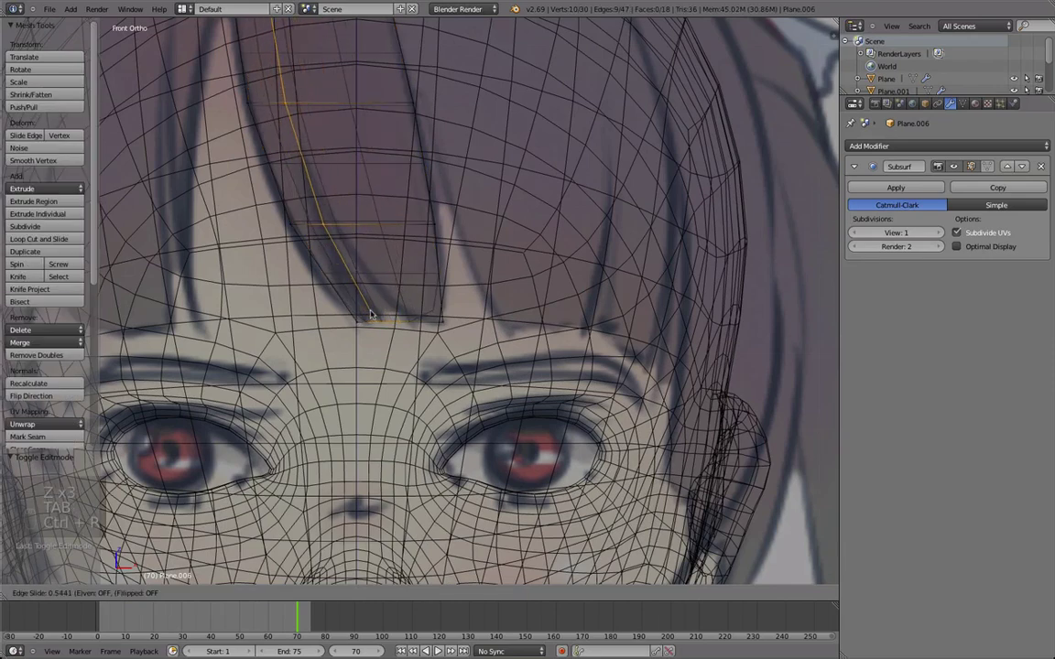
click(377, 327)
- Slide the upper part of the new edge loop across the strand with a factor of -0.440
middle_drag(363, 300, 237, 36)
scroll(344, 219, down, 5)
key(g)
key(g)
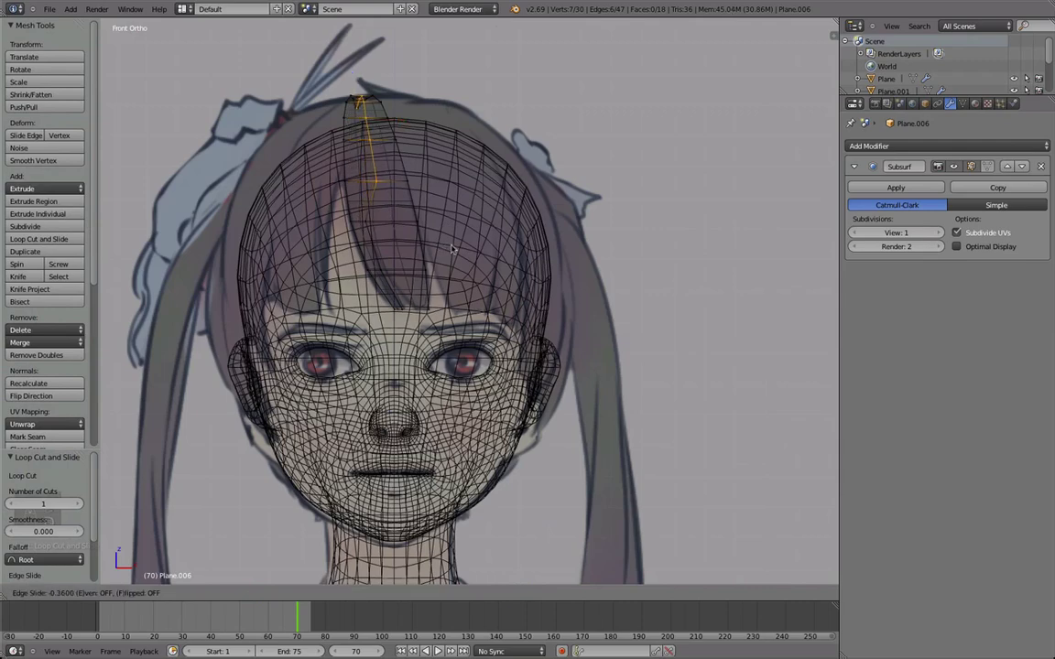
click(439, 238)
- Slide the loop's vertex over the upper forehead along its cross edge with a factor of 0.186 to smooth the line
scroll(380, 225, up, 2)
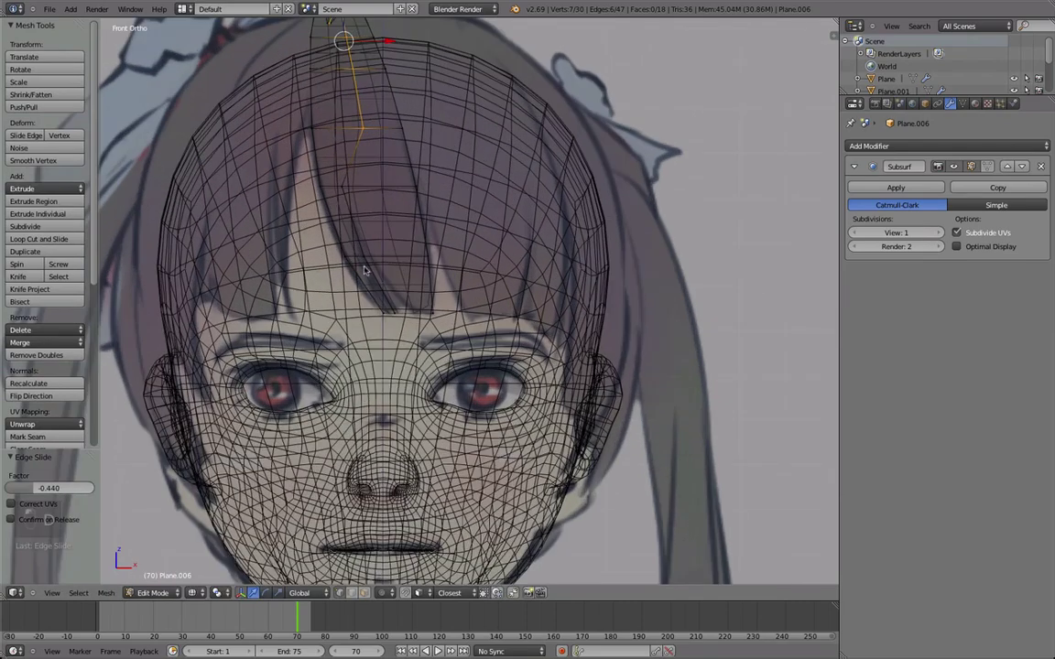
right_click(346, 184)
key(g)
key(x)
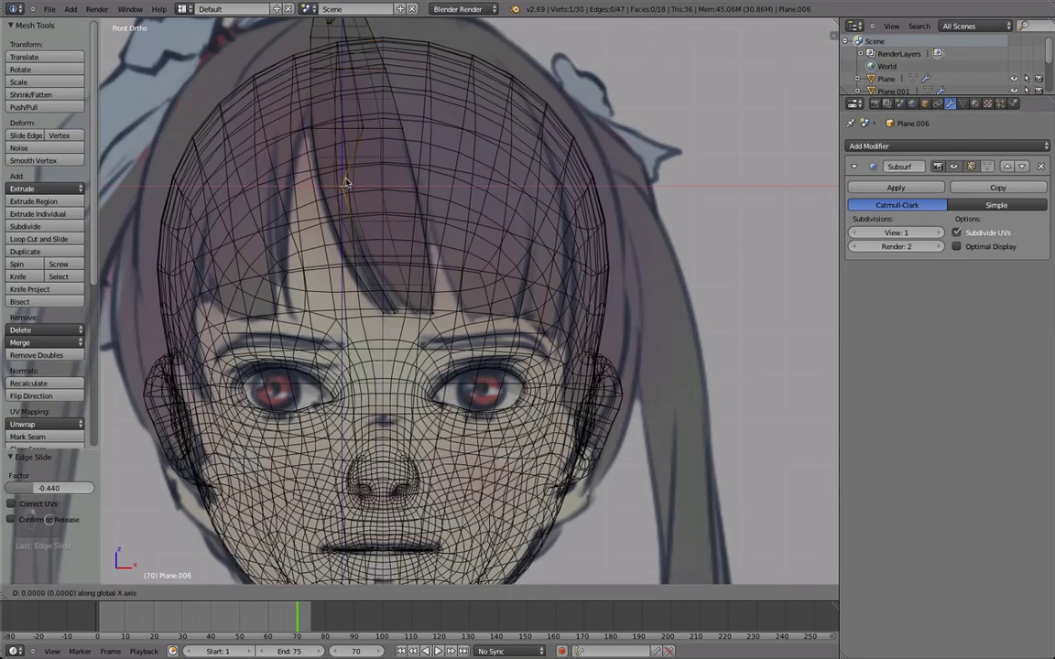
click(346, 183)
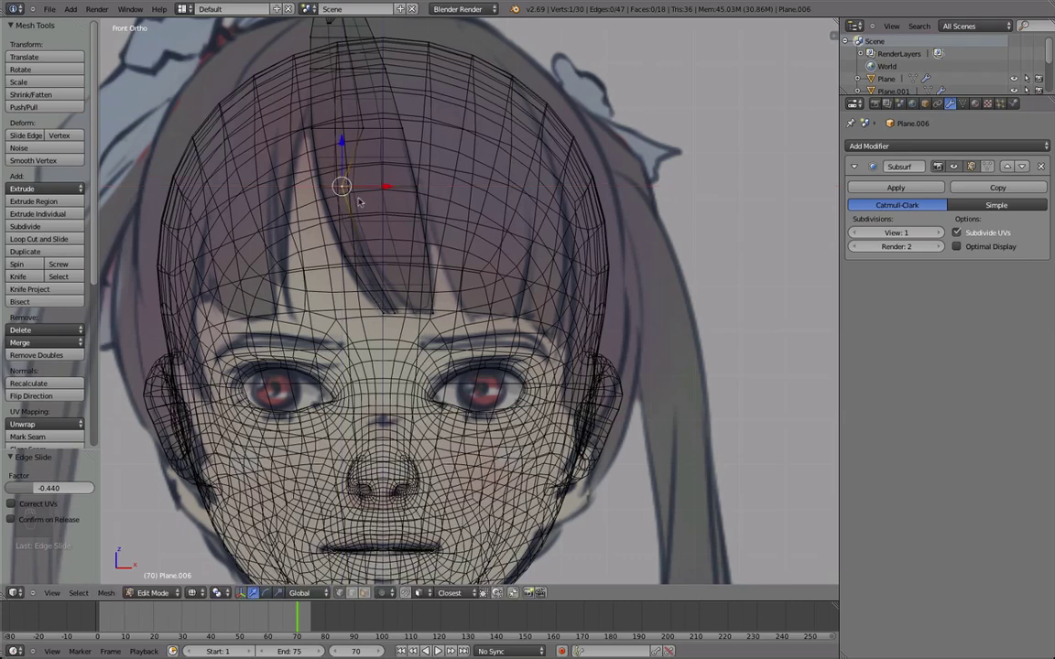
key(shift+v)
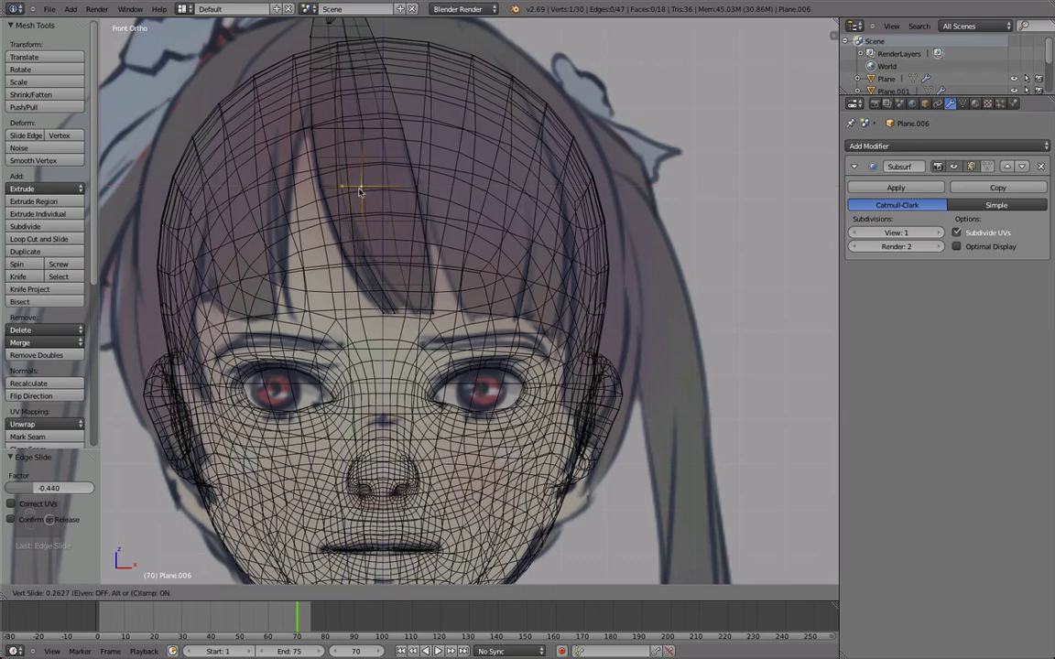
click(357, 193)
scroll(359, 187, down, 4)
scroll(376, 174, up, 1)
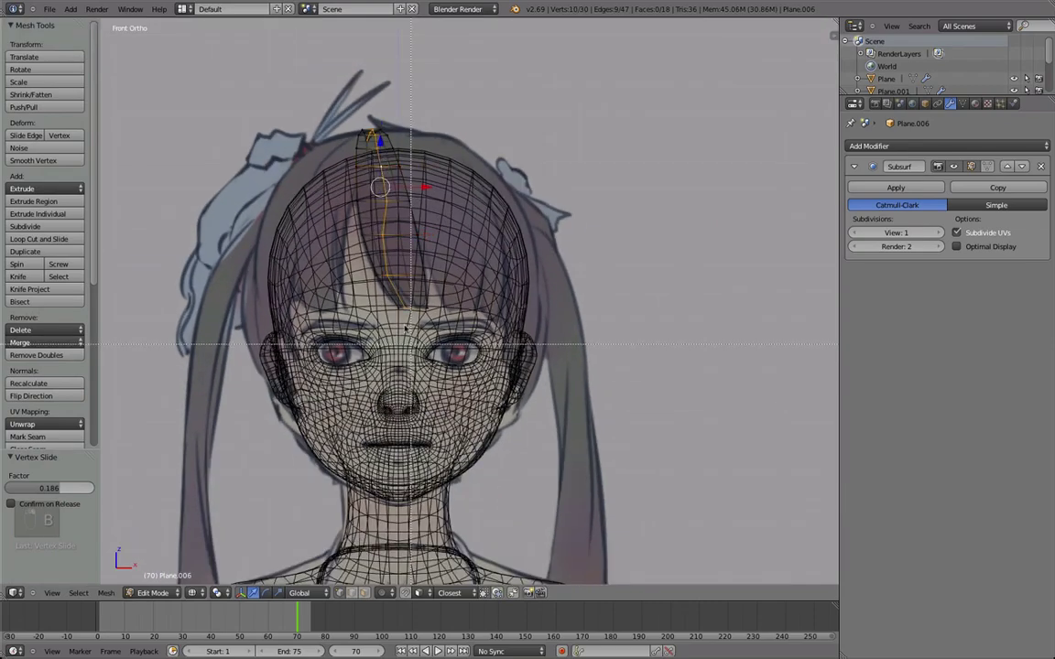
- Raise the upper section of the inner edge loop slightly in the front view, by about 0.002 in Z
shift+middle_drag(360, 224, 389, 287)
scroll(391, 287, up, 5)
shift+middle_drag(385, 209, 393, 310)
key(KP_1)
key(g)
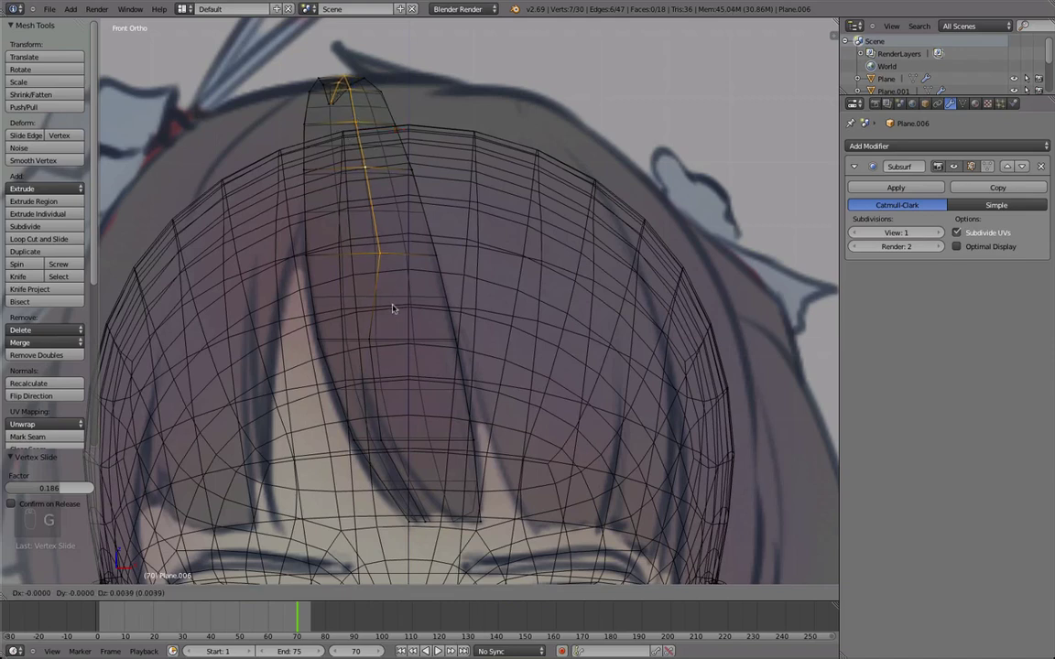
click(393, 311)
- Narrow the selection to the loop's topmost vertices and lift them in stages, by about 0.004 in Z, to bow the strand's top
key(b)
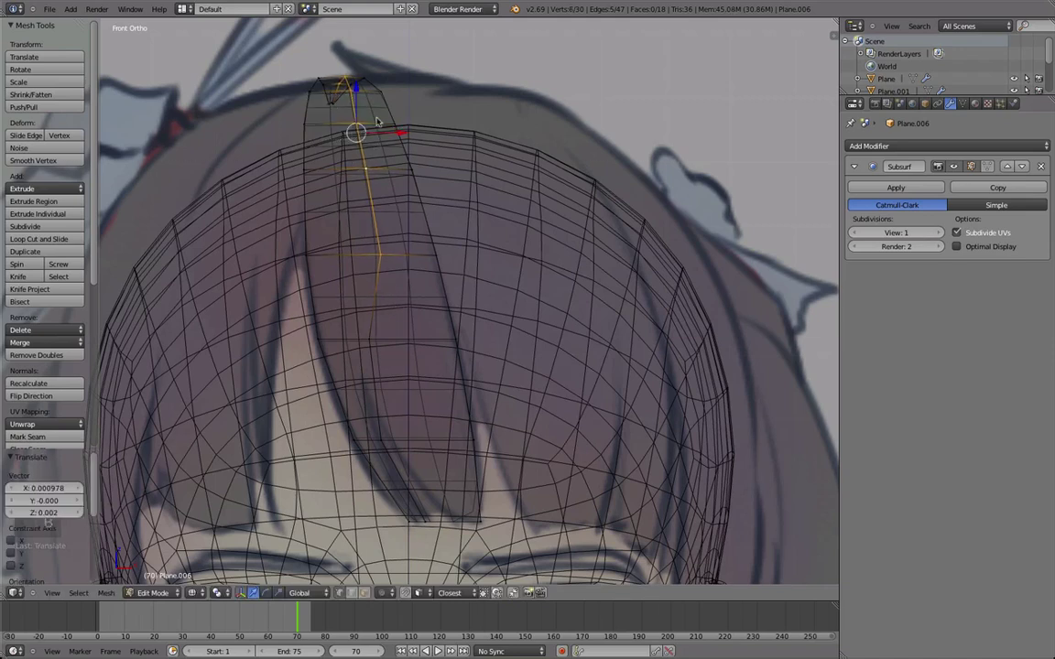
key(g)
click(384, 161)
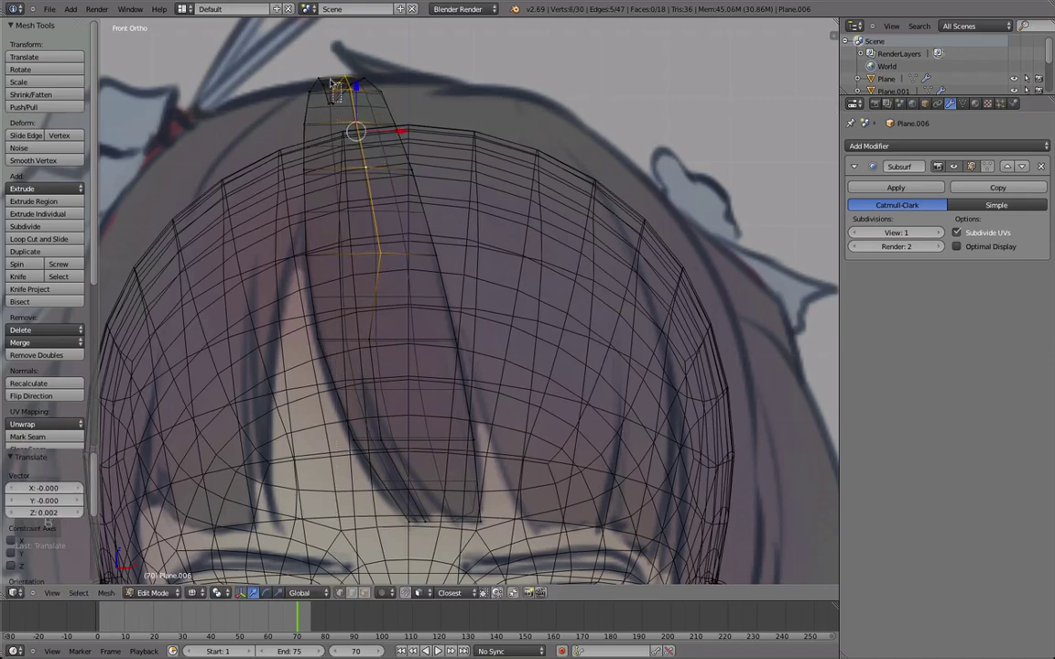
key(g)
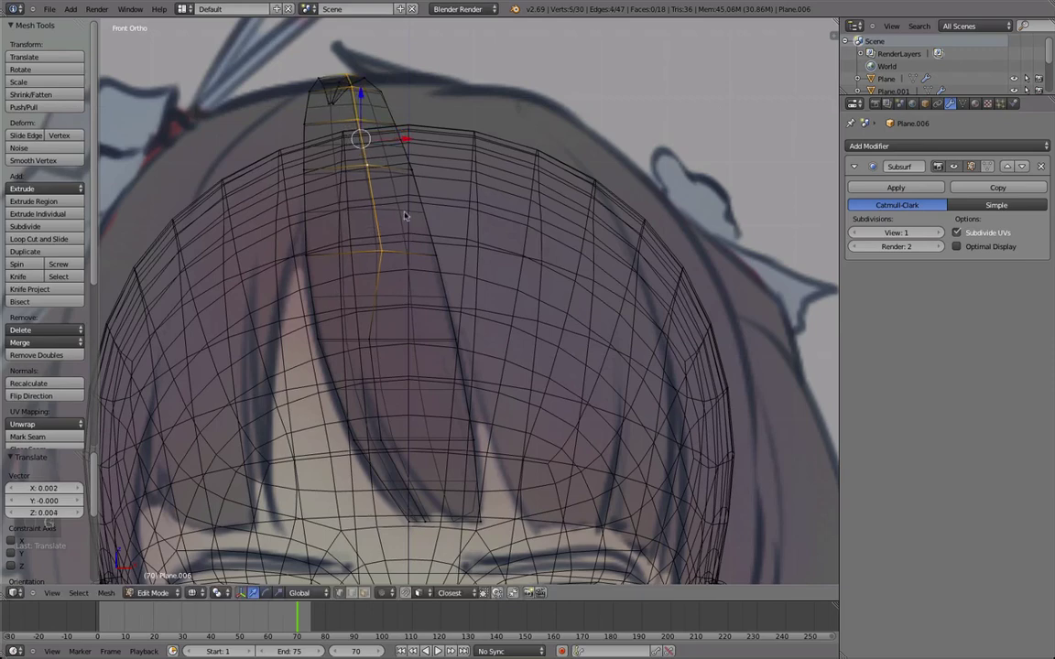
click(396, 134)
- Examine the smoothed strand over the top of the head in solid shading
key(z)
scroll(711, 478, down, 3)
mouse_move(400, 219)
middle_down()
mouse_move(712, 478)
mouse_move(539, 542)
mouse_move(416, 421)
mouse_move(454, 311)
mouse_move(370, 310)
mouse_move(400, 339)
middle_up()
key(Tab)
scroll(416, 420, up, 2)
scroll(454, 312, up, 1)
scroll(454, 312, up, 2)
scroll(394, 359, up, 1)
scroll(394, 360, down, 3)
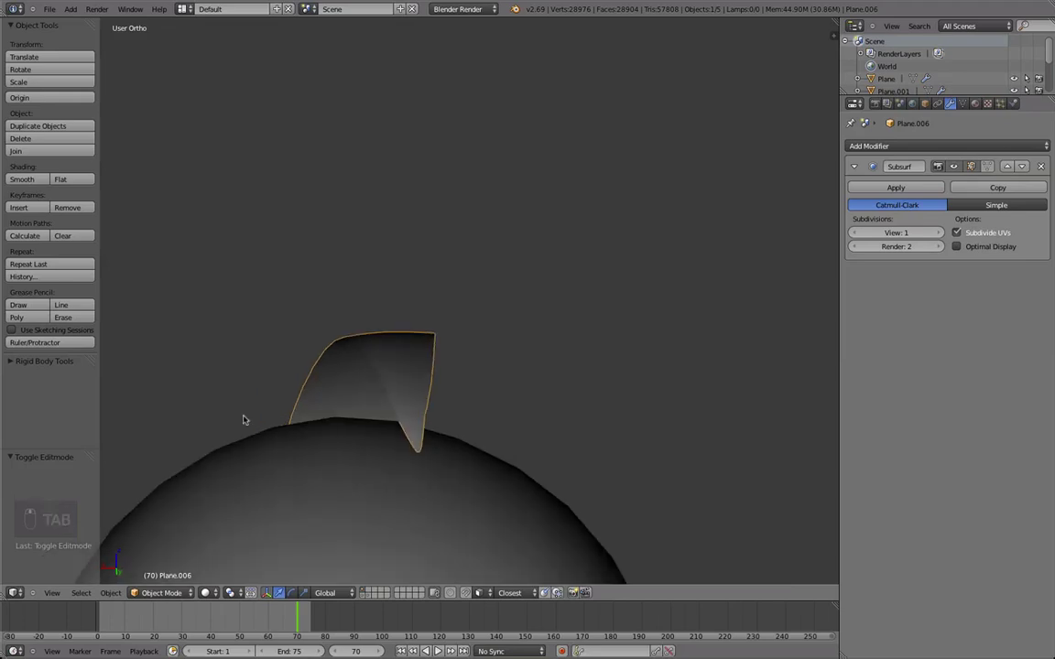
scroll(431, 467, down, 3)
- Slide the upper section of the inner edge loop across the strand with a factor of -0.322
key(Tab)
middle_drag(244, 421, 427, 365)
key(g)
key(g)
click(440, 370)
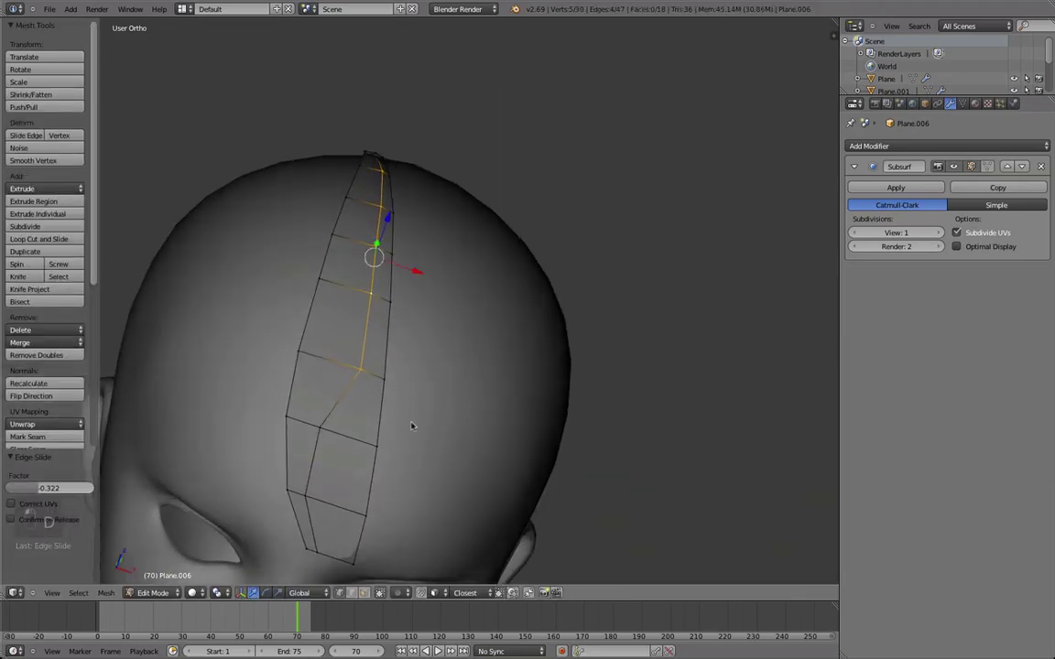
- Insert a single lengthwise loop cut in the narrower side of the strand, between its outer edge and the existing loop
key(KP_1)
key(ctrl+r)
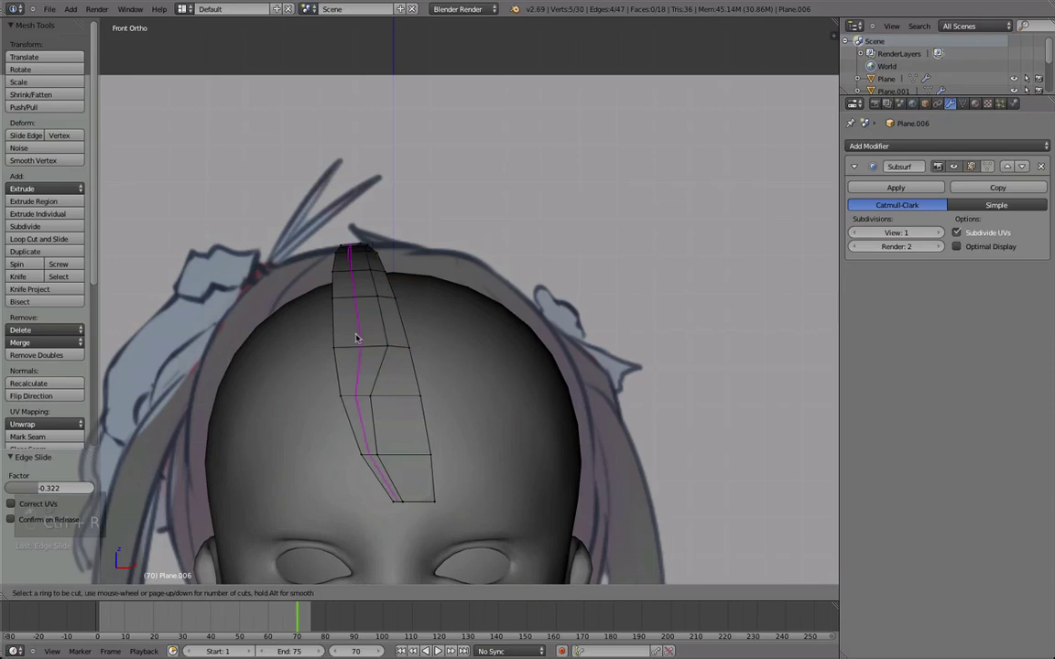
click(357, 339)
middle_drag(357, 340, 372, 348)
scroll(376, 367, up, 3)
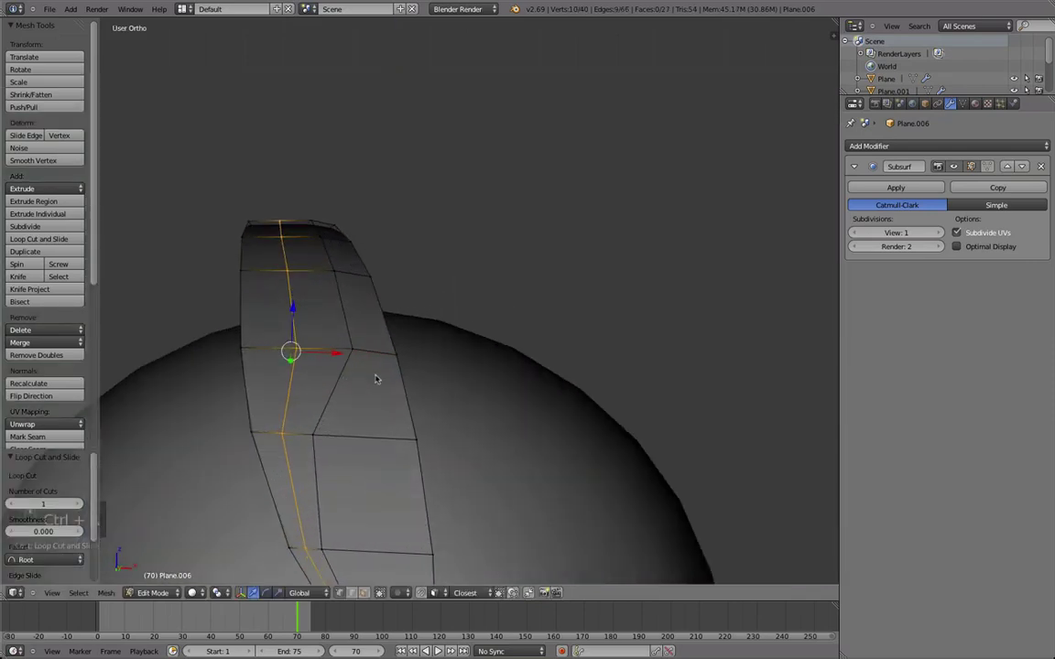
- Deselect the new loop's end vertices and raise its upper section in stages, by about 0.004 in Z, to round the strand's top
scroll(370, 432, down, 2)
key(b)
middle_drag(396, 530, 286, 344)
scroll(334, 389, up, 4)
key(z)
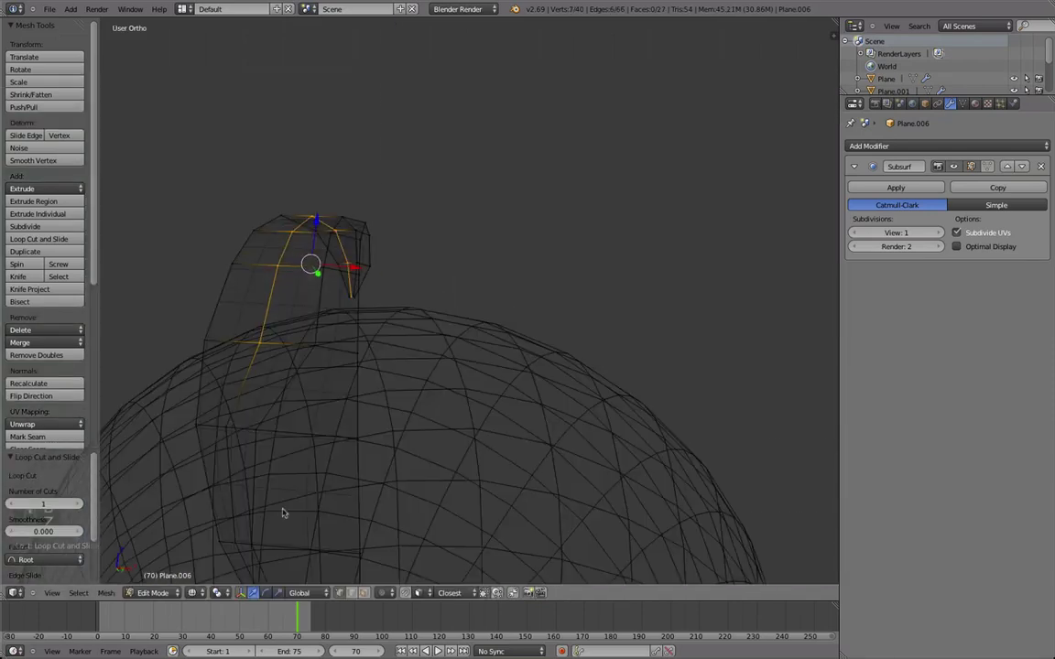
scroll(395, 377, down, 3)
scroll(395, 378, up, 6)
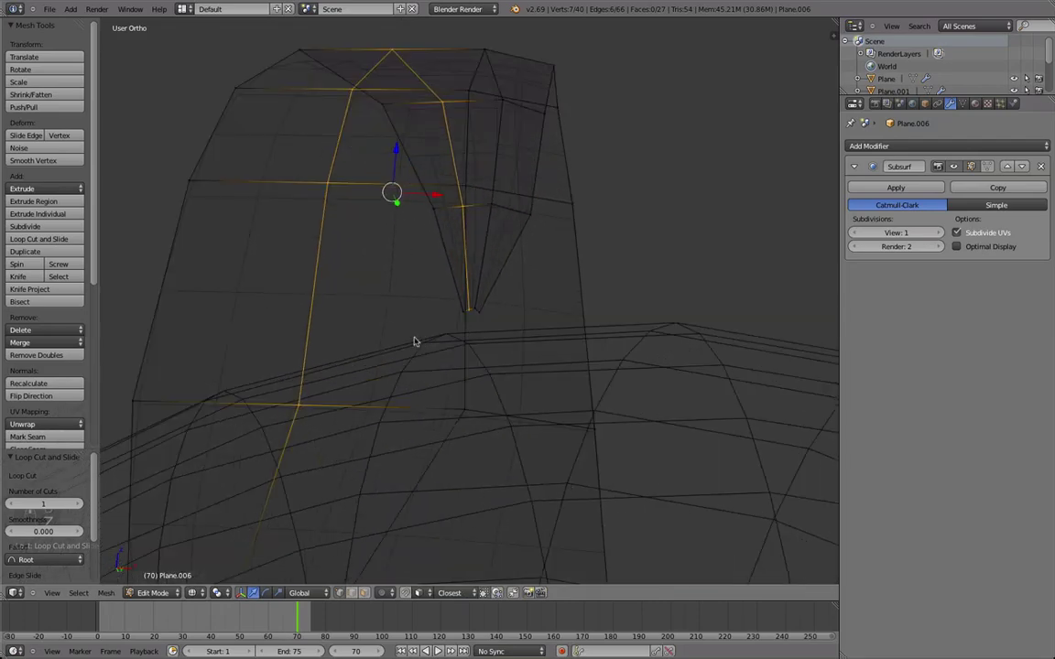
key(g)
click(411, 332)
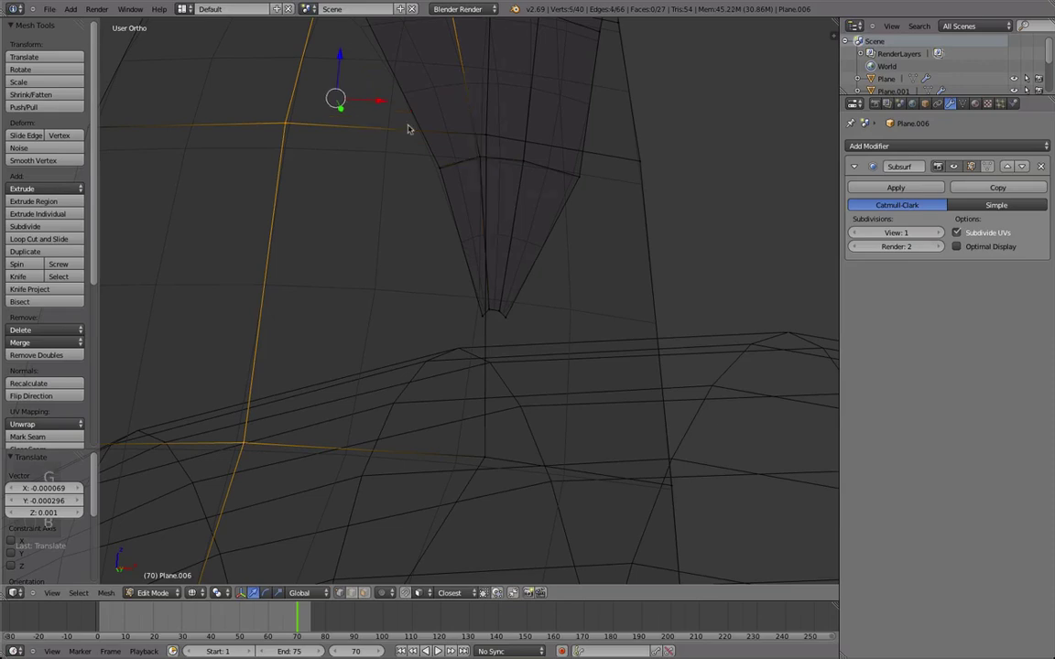
scroll(408, 137, down, 6)
key(g)
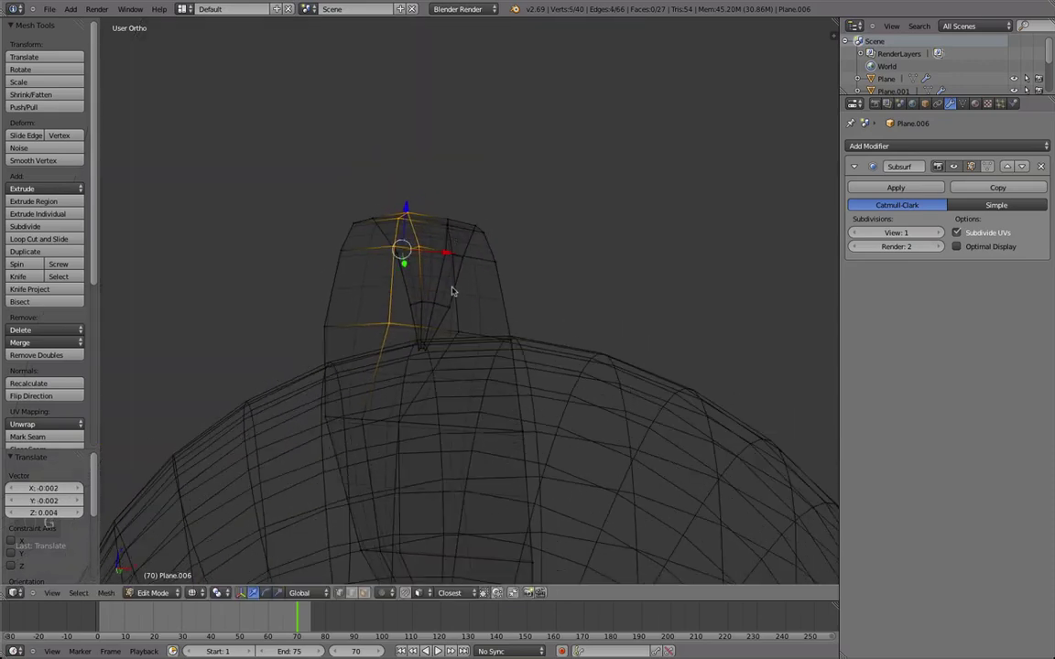
- Examine the smoothed strand from the front and side for an even curve across its width
key(z)
key(Tab)
scroll(375, 268, down, 3)
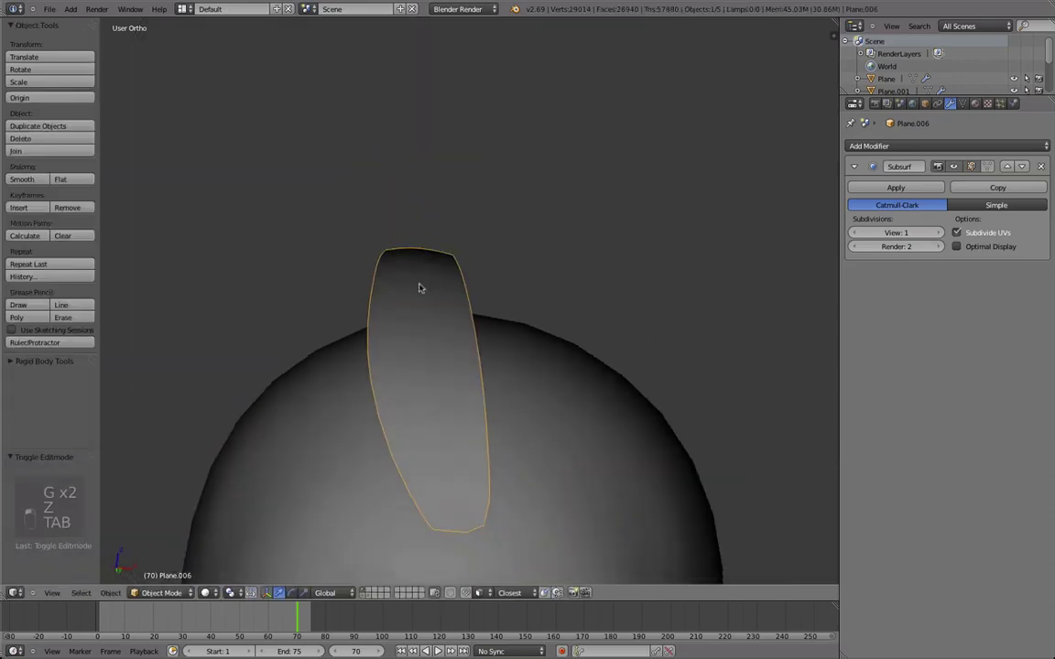
key(a)
middle_drag(374, 268, 284, 220)
key(Tab)
middle_drag(405, 444, 557, 452)
- Rip the strand open from its tip along the inner loop, pull the wider side along the drawn hair line, and adjust the split's upper vertex
key(KP_1)
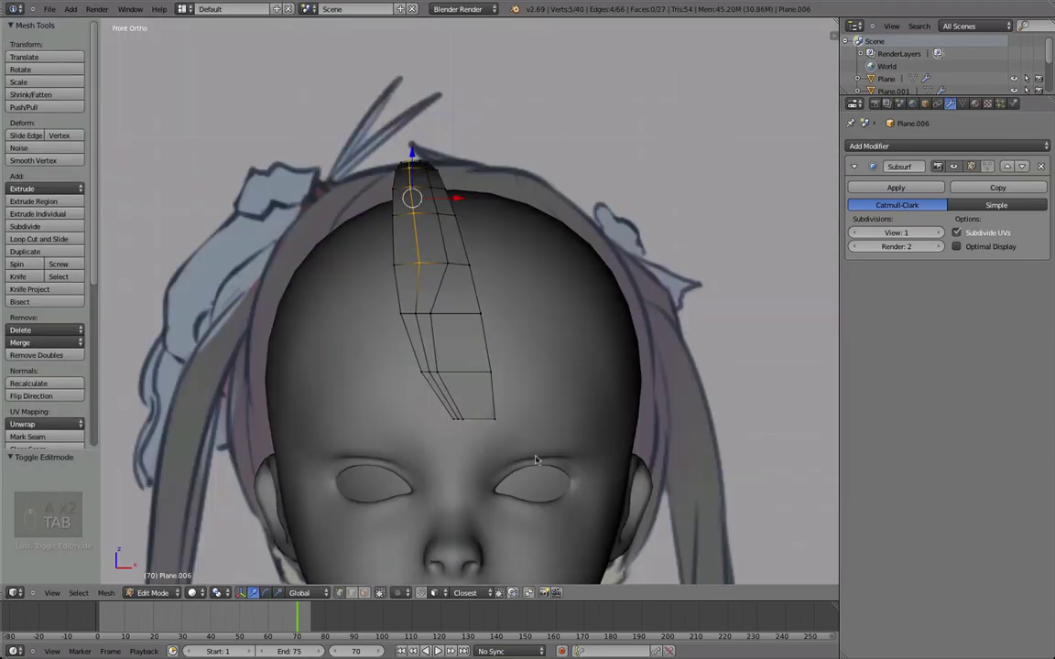
shift+middle_drag(459, 452, 463, 399)
scroll(463, 398, up, 4)
key(z)
scroll(461, 398, up, 2)
right_click(467, 444)
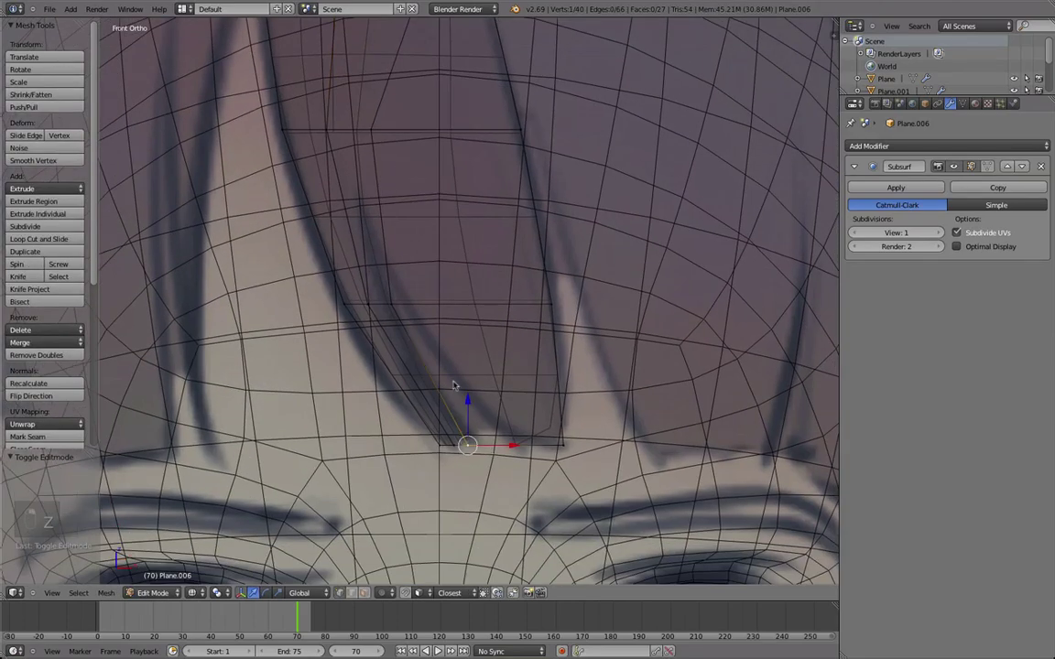
click(525, 434)
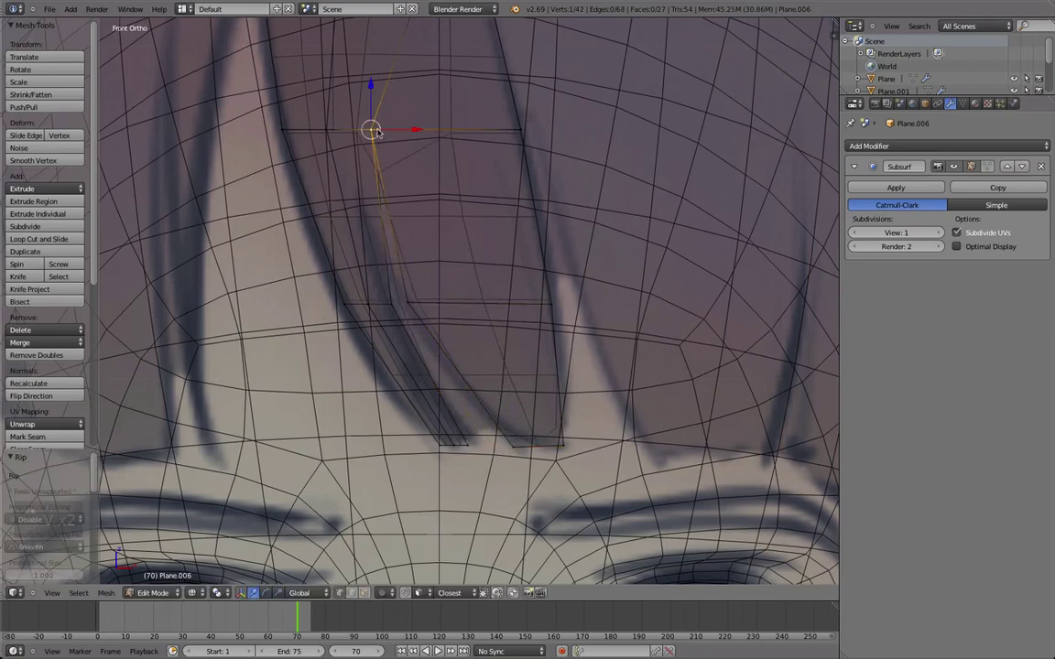
click(352, 156)
- Check the smoothed split from an angle and reposition a vertex beside it
key(z)
scroll(400, 330, down, 5)
key(Tab)
middle_drag(471, 330, 577, 392)
key(Tab)
middle_drag(215, 197, 428, 423)
key(g)
click(438, 266)
- Rip the tip vertex between the two narrow side strips and move the loose tip vertices sideways to separate the ends
middle_drag(465, 257, 446, 189)
key(v)
click(455, 167)
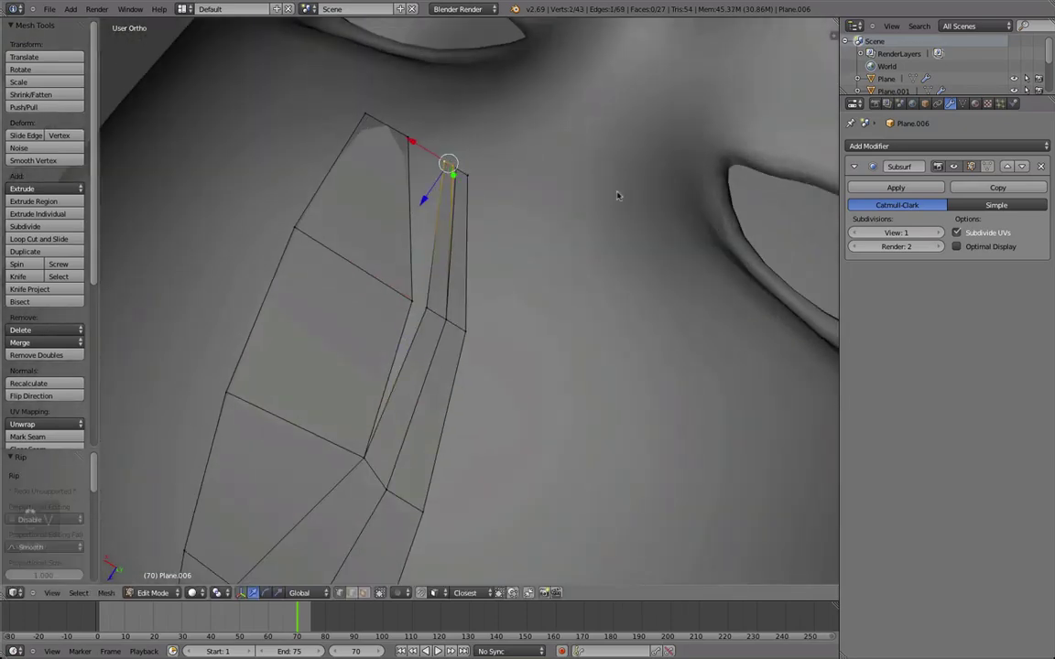
middle_drag(668, 251, 535, 376)
key(KP_1)
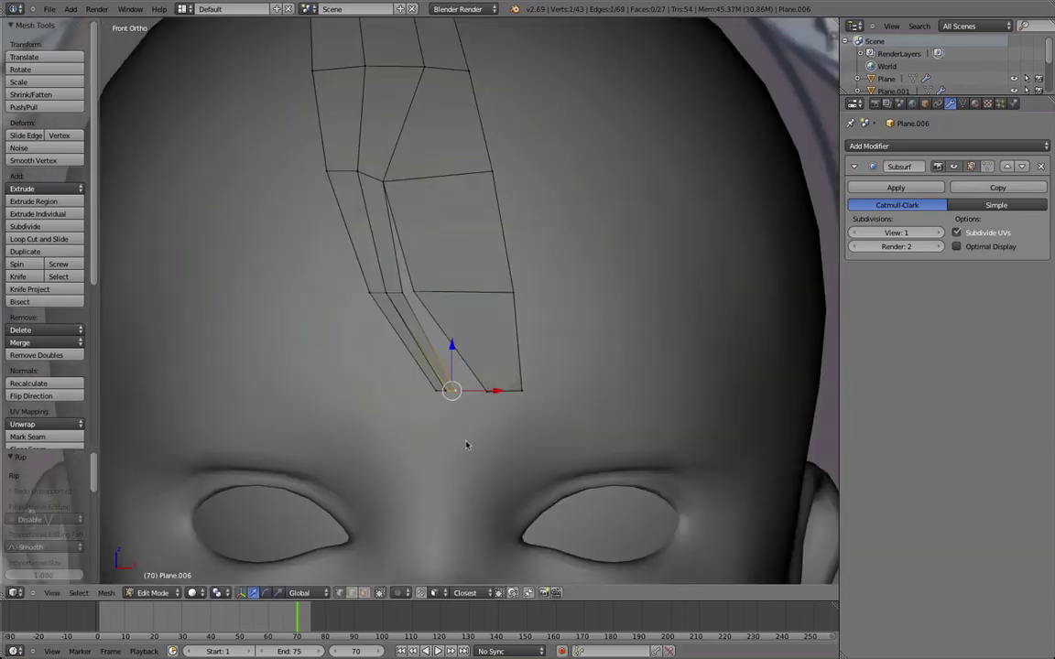
key(g)
click(429, 403)
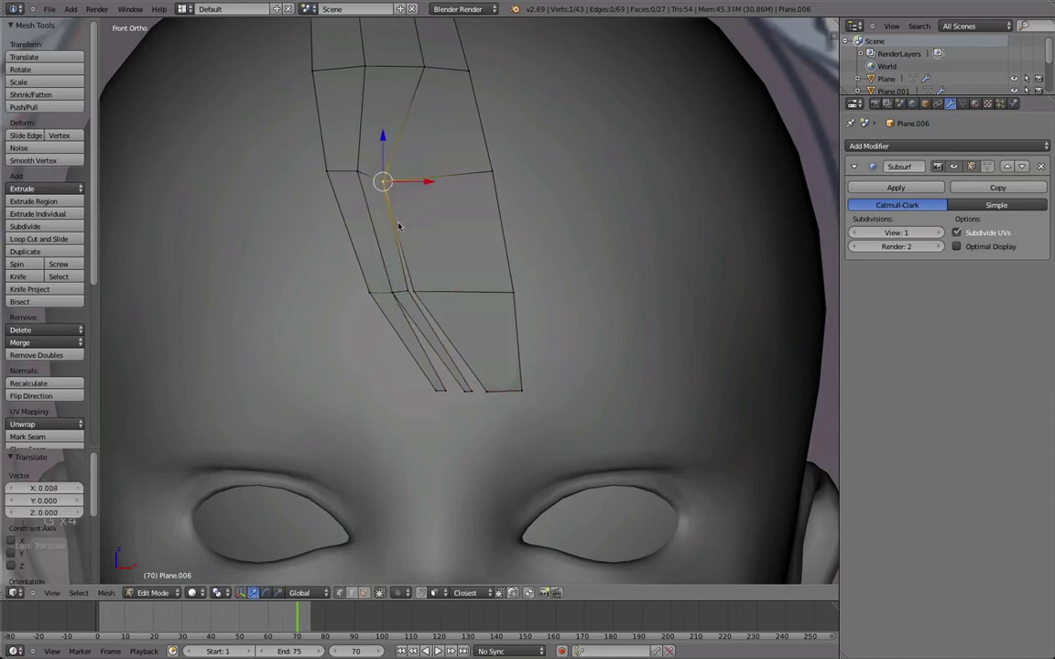
- Smooth the two inner vertices at the top of the split once and rescale the spacing between them
key(a)
key(b)
drag(343, 125, 342, 124)
key(q)
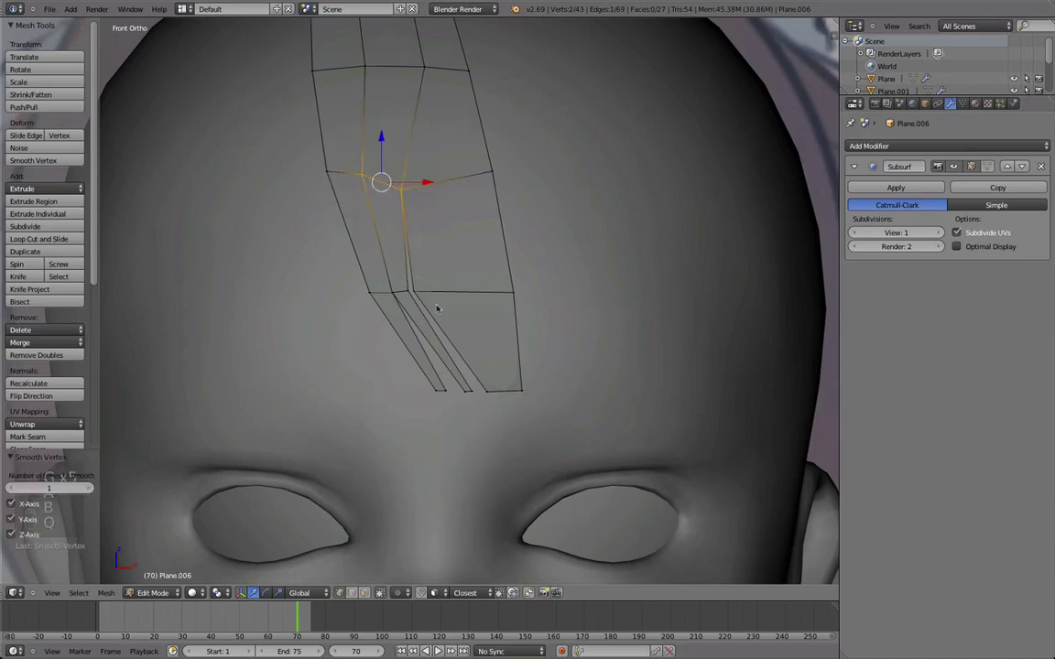
key(s)
click(479, 333)
- Push an inner vertex on the strand's front curve forward, seen from above, to round its cross-section
key(Tab)
scroll(486, 394, down, 4)
middle_drag(486, 393, 52, 403)
key(Tab)
key(Tab)
middle_drag(231, 455, 428, 231)
key(Tab)
scroll(415, 194, up, 2)
key(g)
click(376, 190)
key(g)
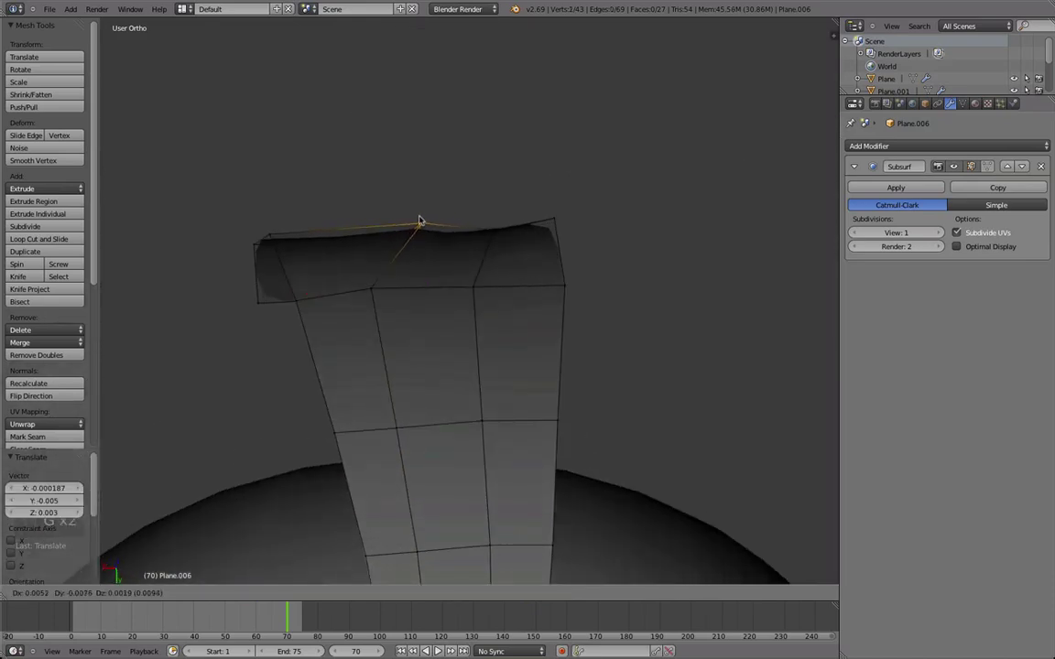
click(487, 211)
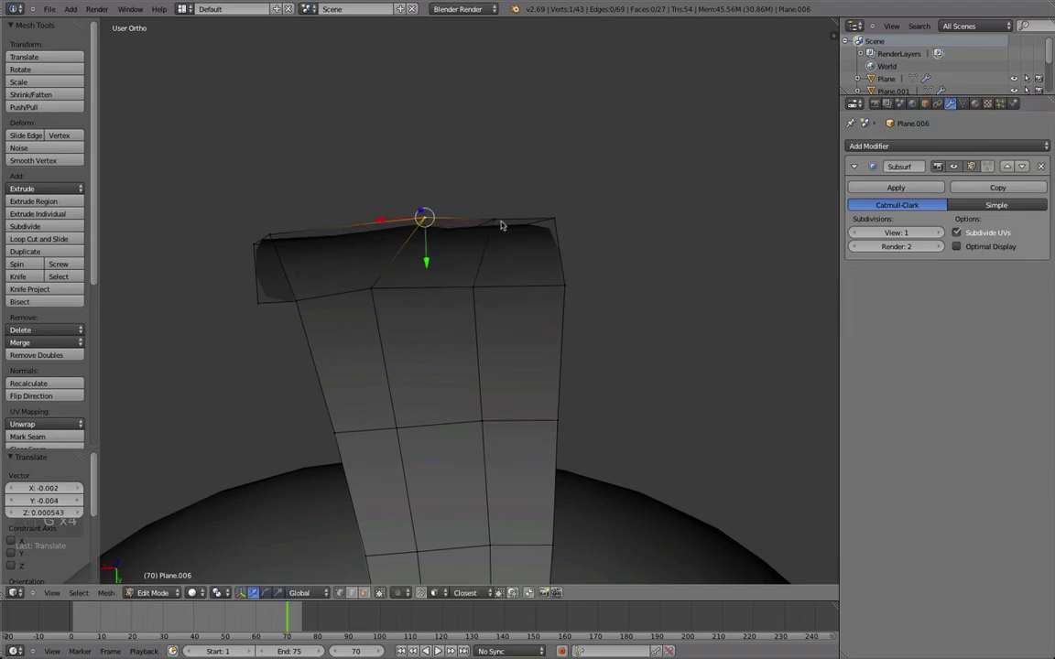
- Nudge the neighbouring vertex on the front curve into line with the rounded profile
right_click(493, 222)
key(g)
click(492, 221)
mouse_move(455, 231)
middle_down()
mouse_move(431, 286)
mouse_move(412, 228)
middle_up()
- Pull the vertices on both sides of the split forward, seen from above, to bring them onto the strand's front curve
key(g)
right_click(400, 254)
key(z)
right_click(404, 252)
key(z)
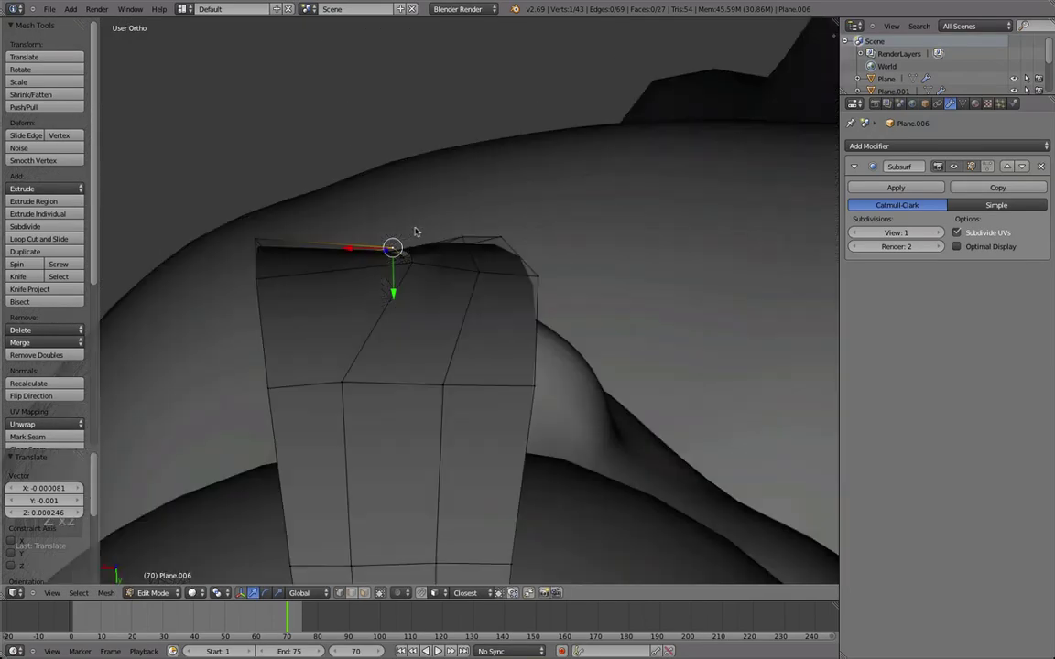
key(g)
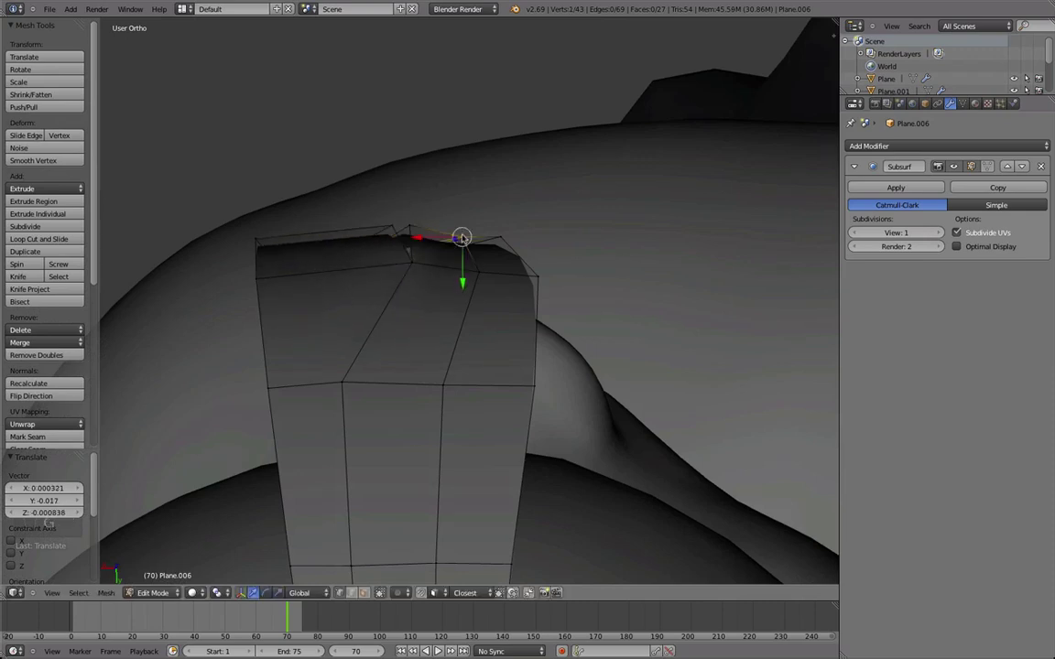
key(g)
click(461, 226)
key(g)
click(391, 228)
- Adjust the narrow strips' next row of vertices and the wide strip's vertex at the gap to follow the rounded profile
right_click(467, 272)
key(g)
click(467, 267)
right_click(419, 265)
key(g)
click(416, 269)
middle_drag(415, 268, 383, 240)
key(g)
click(416, 260)
key(g)
click(384, 208)
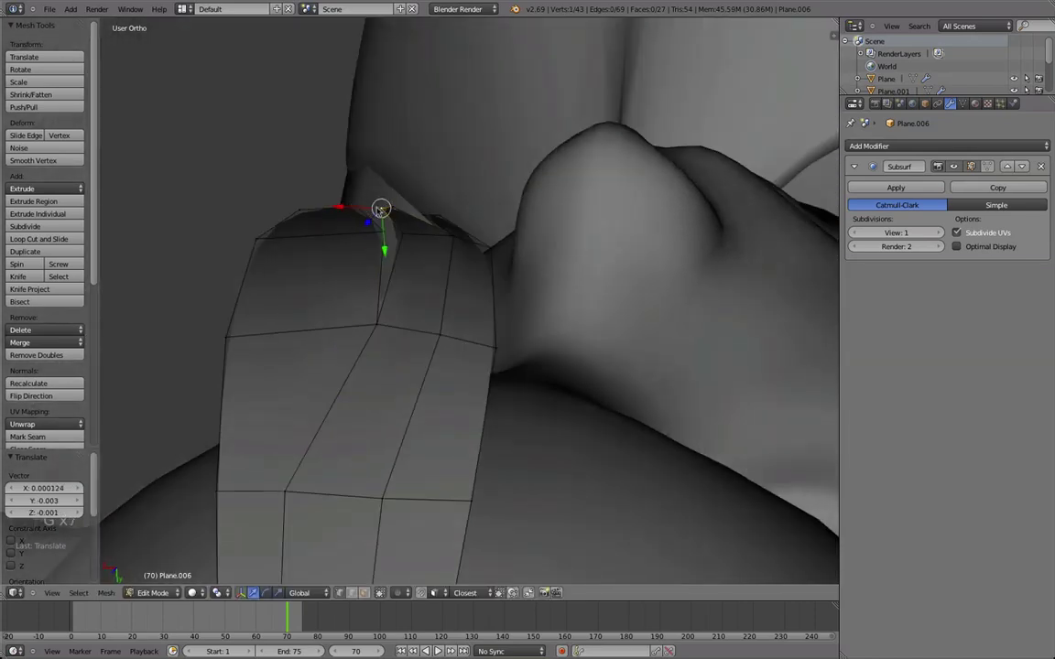
- Reposition the remaining vertices near the narrow strips' tips to curve them smoothly around the forehead
right_click(389, 210)
key(r)
click(489, 240)
right_click(433, 214)
key(g)
click(424, 209)
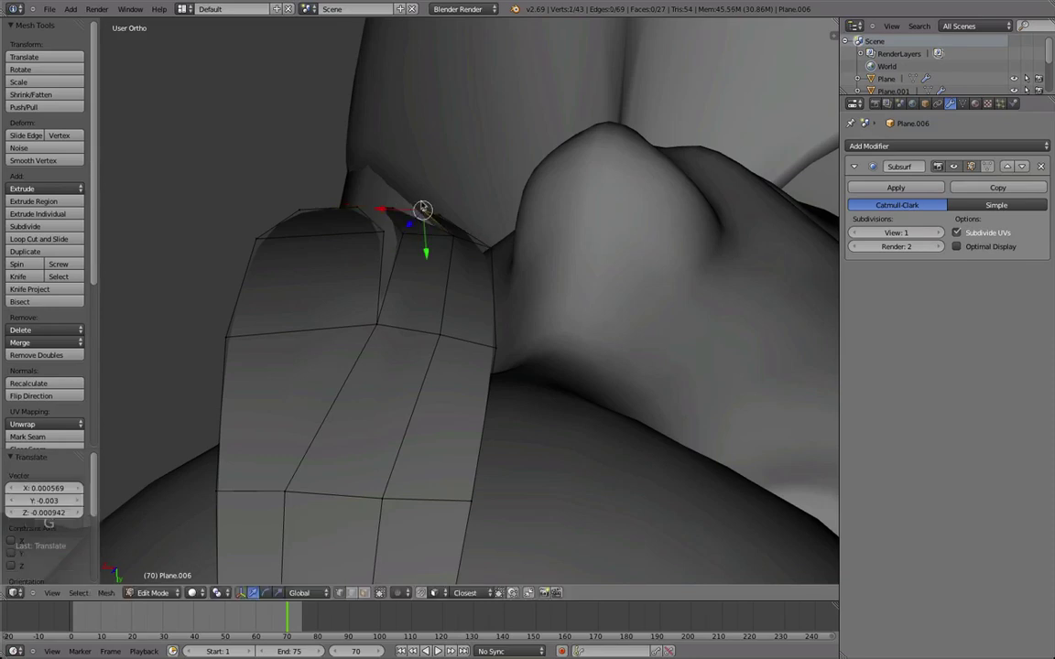
key(g)
click(460, 252)
right_click(456, 239)
key(g)
click(456, 253)
- Select the strand's outline edges, including the edges along the splits, without the tip faces
key(Tab)
scroll(726, 299, down, 4)
middle_drag(725, 300, 443, 215)
shift+middle_drag(443, 215, 424, 265)
scroll(424, 266, up, 2)
key(Tab)
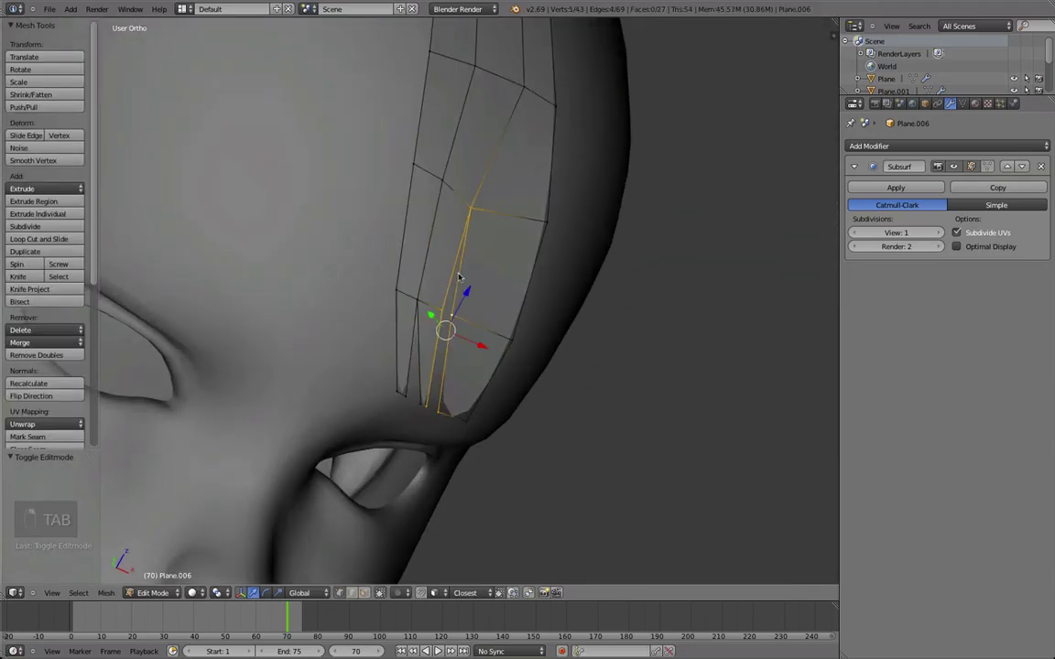
alt+shift+right_click(418, 345)
alt+shift+right_click(492, 375)
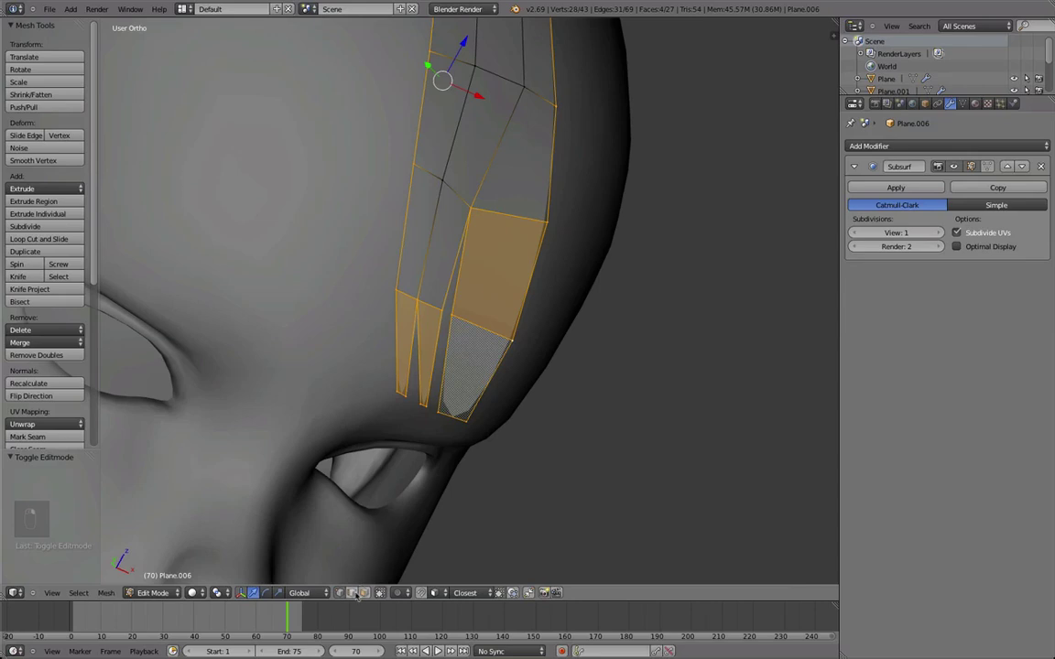
shift+right_drag(413, 312, 429, 304)
shift+right_click(492, 239)
shift+right_click(471, 353)
middle_drag(474, 348, 306, 329)
- Try to extrude the selected outline edges to give the strand thickness
key(e)
click(560, 339)
key(Tab)
scroll(384, 193, down, 6)
scroll(560, 298, up, 2)
key(Tab)
key(super)
key(z)
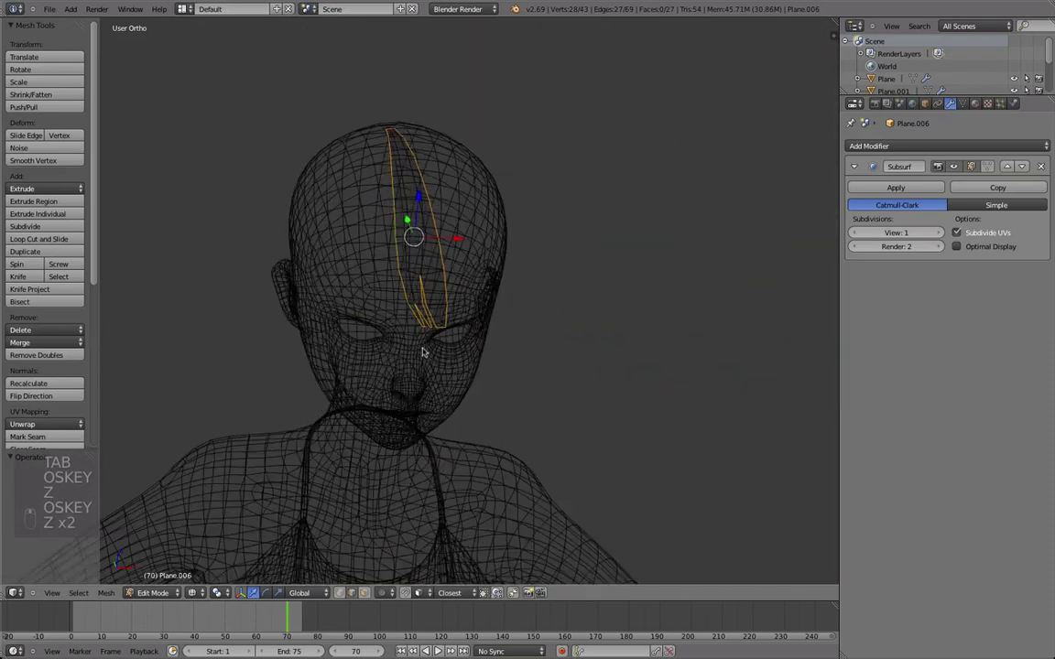
- Insert a loop cut across the wide strip near its end and slide it toward the tip to tighten the smoothed end
key(a)
scroll(485, 380, up, 3)
key(z)
scroll(483, 393, down, 1)
key(Tab)
mouse_move(482, 392)
middle_down()
mouse_move(302, 311)
mouse_move(425, 313)
middle_up()
key(Tab)
scroll(426, 313, up, 6)
key(ctrl+r)
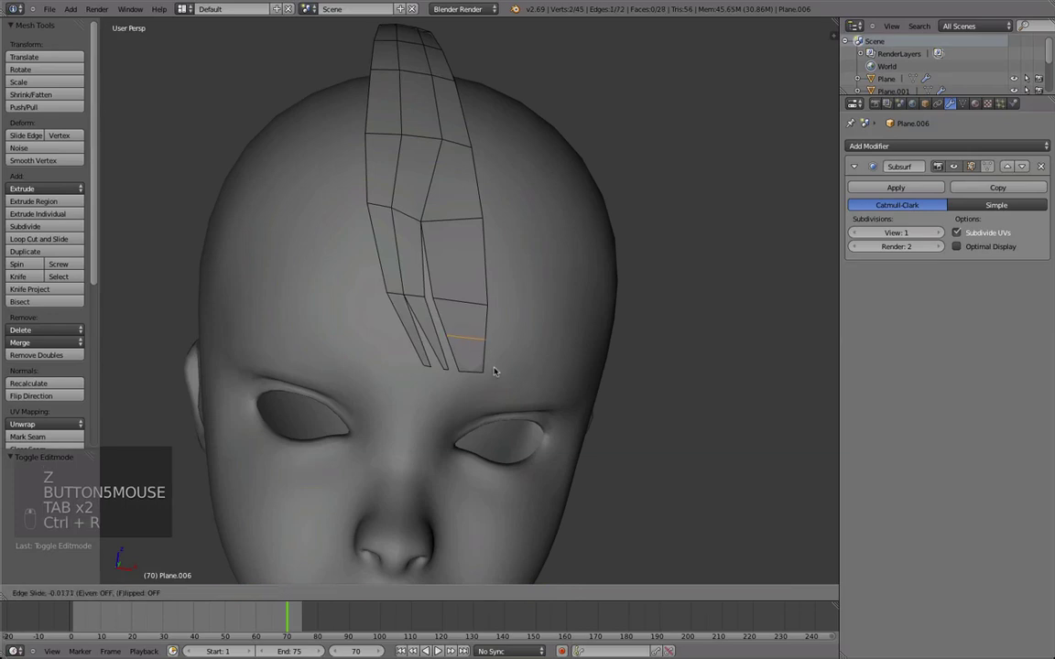
click(491, 399)
key(Tab)
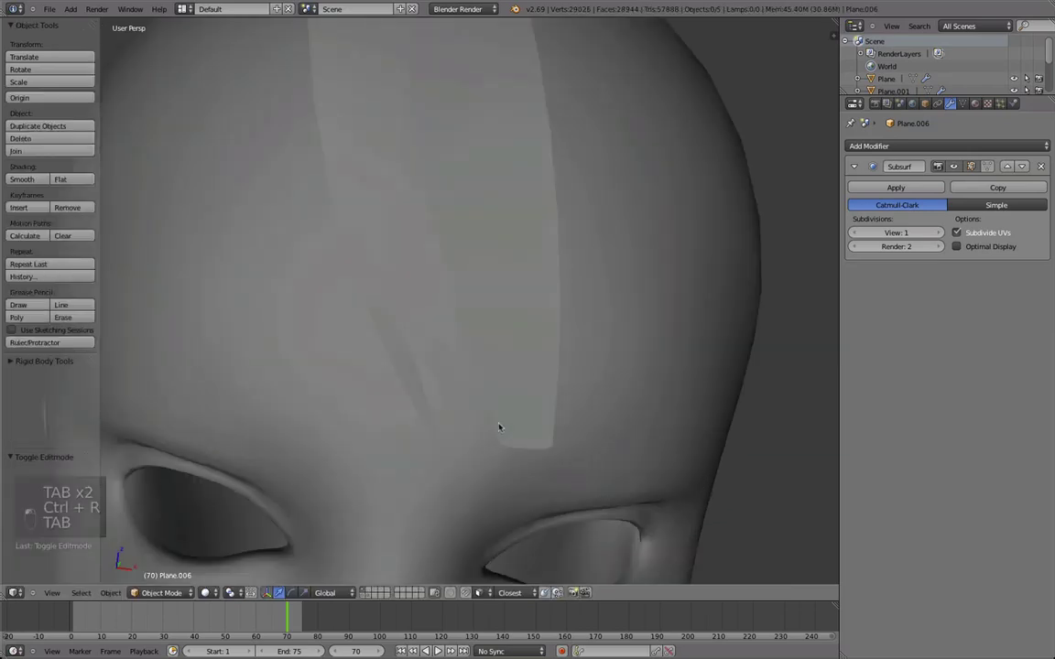
- Insert a loop cut across the middle narrow strip and slide it close to the tip to tighten its smoothed end
key(Tab)
middle_drag(458, 341, 453, 302)
scroll(452, 307, up, 2)
key(ctrl+r)
click(452, 321)
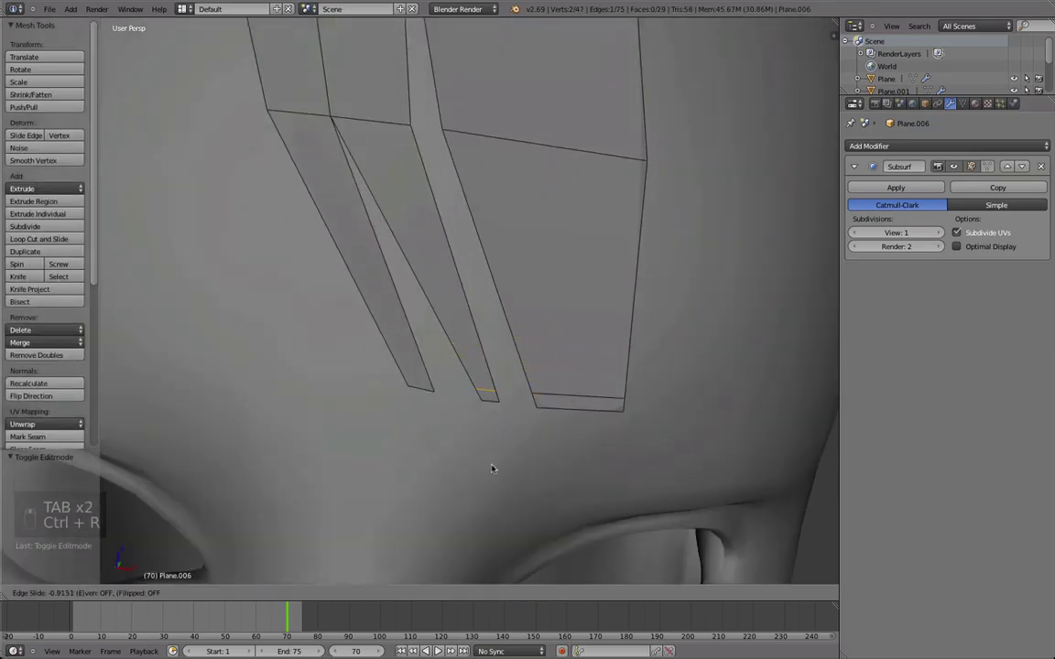
click(492, 470)
- Add a matching loop cut near the tip of the outer narrow strip, and return to Object Mode to check the smoothed strand on the head
key(ctrl+r)
click(350, 227)
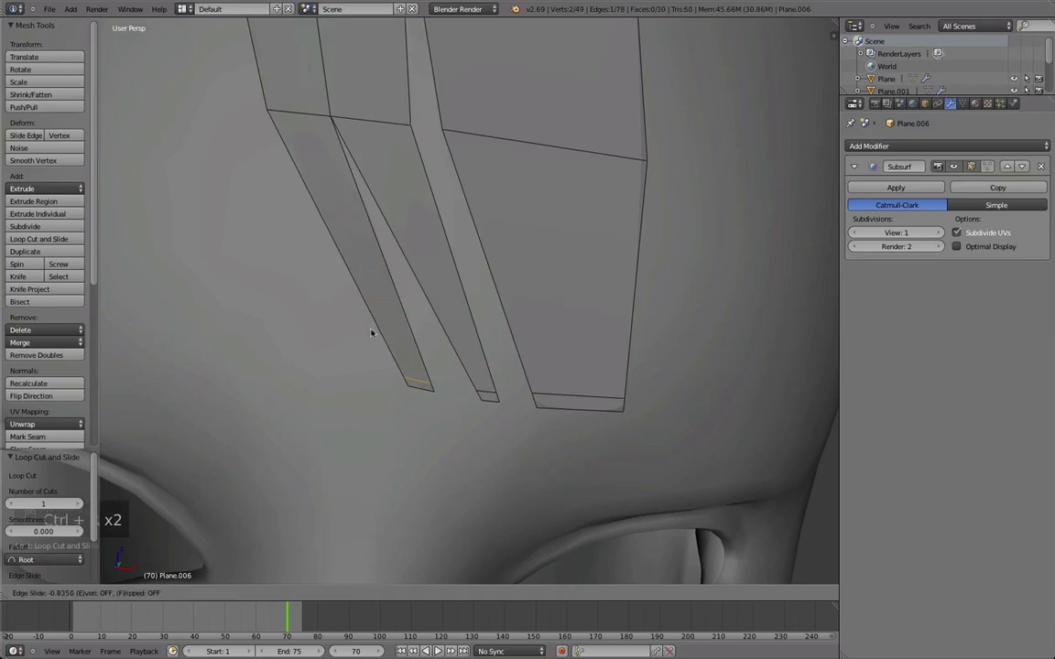
click(378, 341)
key(Tab)
scroll(458, 394, down, 2)
middle_drag(545, 427, 368, 400)
scroll(367, 400, down, 5)
middle_drag(502, 358, 454, 400)
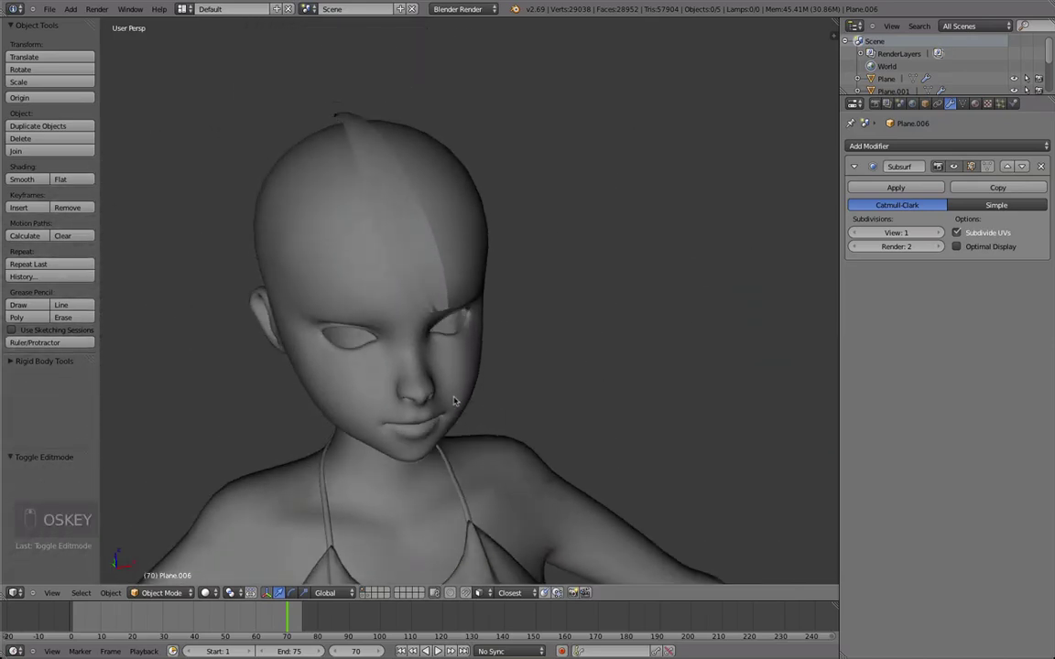